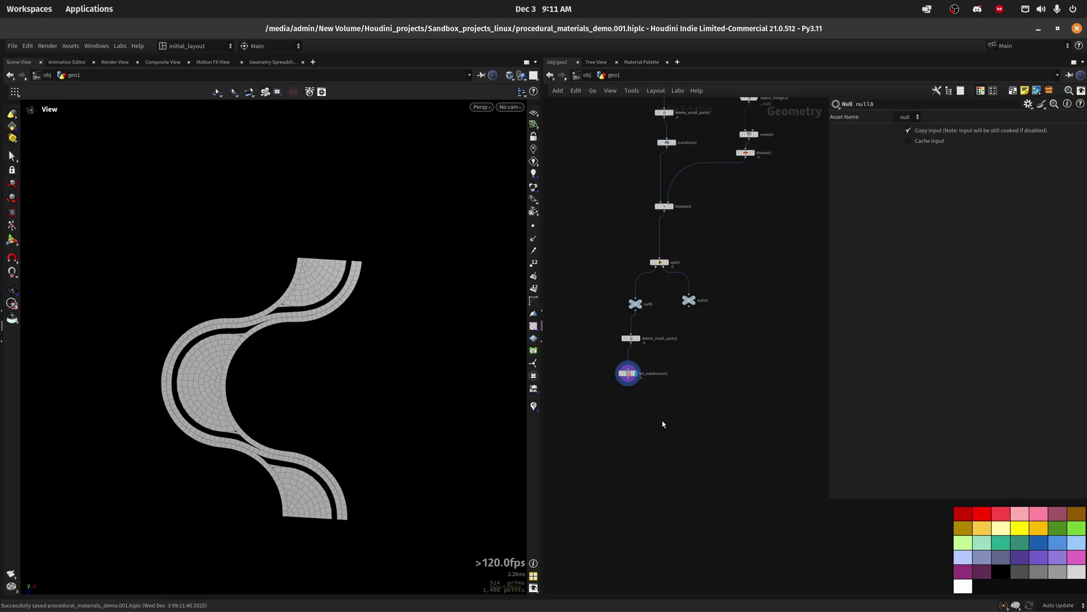
Step: Make null10 the display node so the viewport shows the thin curved strips from split2
{"action": "scroll", "coordinate": [706, 320], "scroll_direction": "up", "scroll_amount": 3}
{"action": "left_click", "coordinate": [674, 288]}
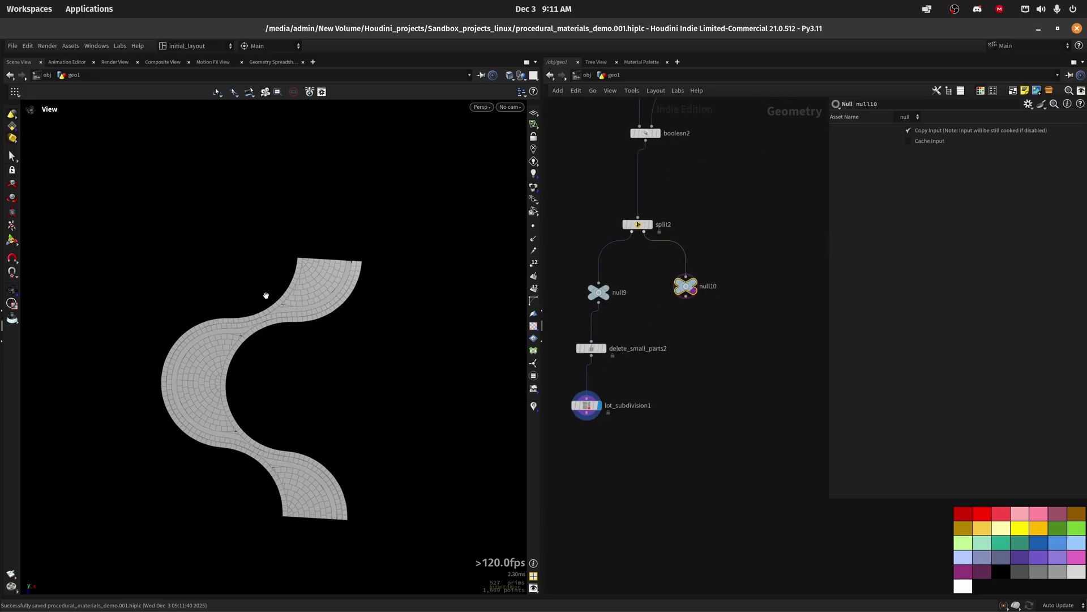
{"action": "scroll", "coordinate": [270, 295], "scroll_direction": "up", "scroll_amount": 4}
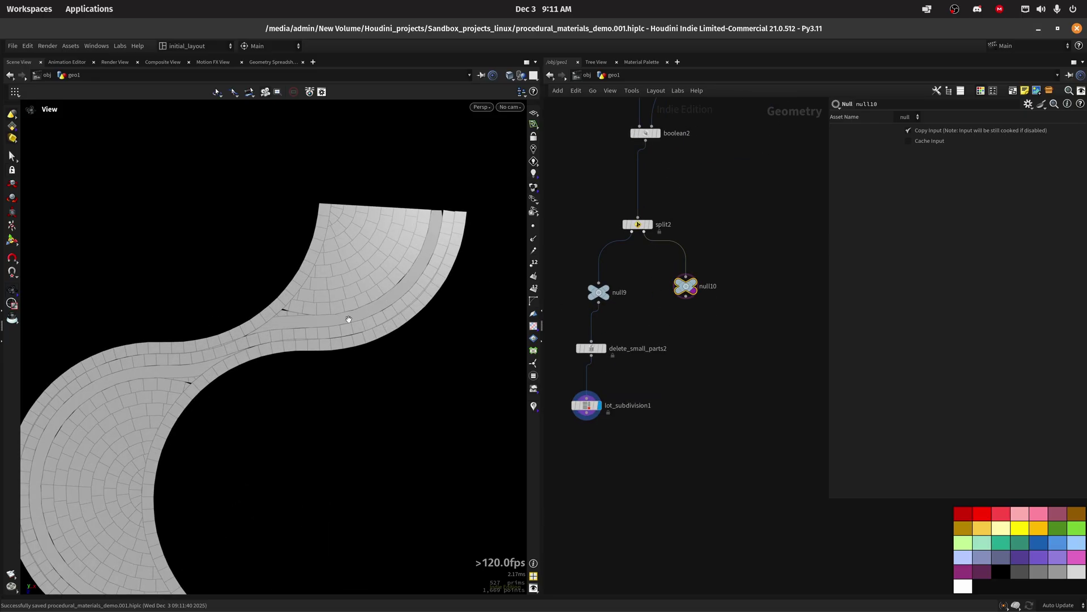
{"action": "scroll", "coordinate": [437, 238], "scroll_direction": "up", "scroll_amount": 3}
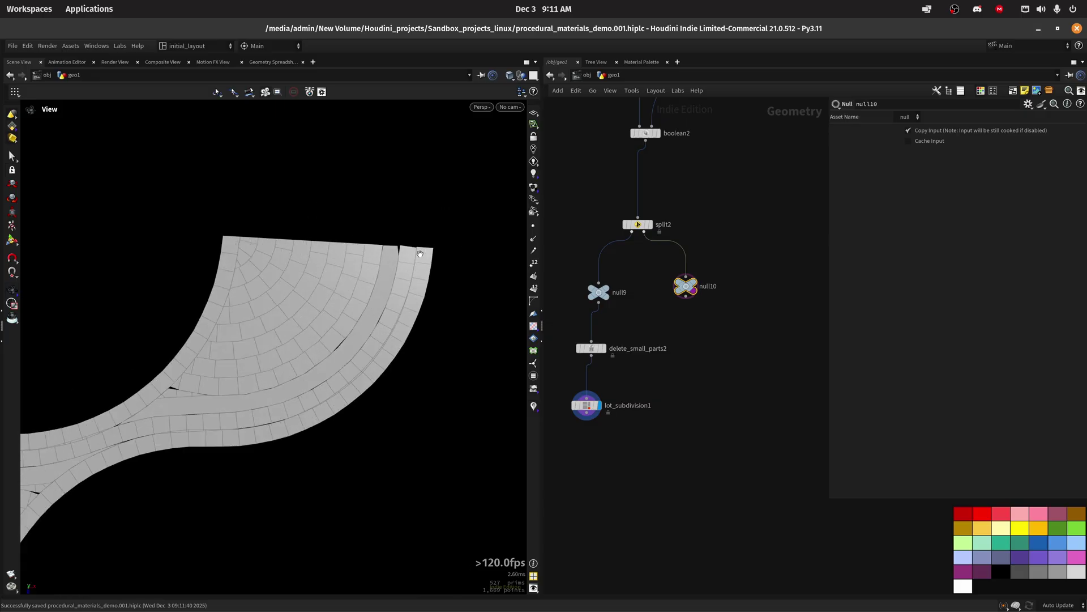
{"action": "scroll", "coordinate": [422, 252], "scroll_direction": "down", "scroll_amount": 5}
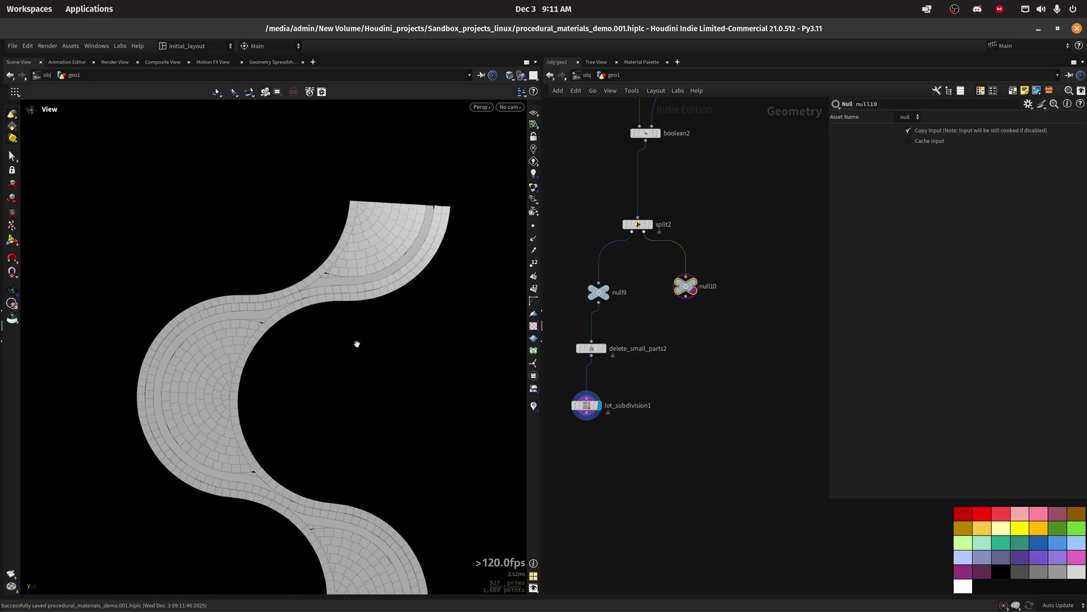
{"action": "left_click", "coordinate": [694, 288]}
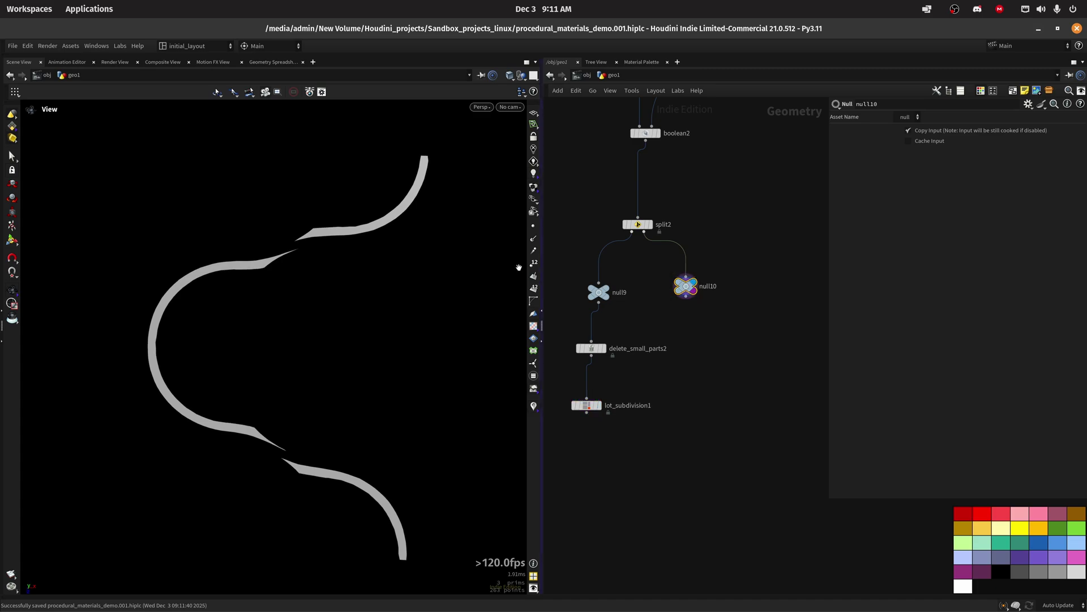
{"action": "scroll", "coordinate": [393, 204], "scroll_direction": "up", "scroll_amount": 4}
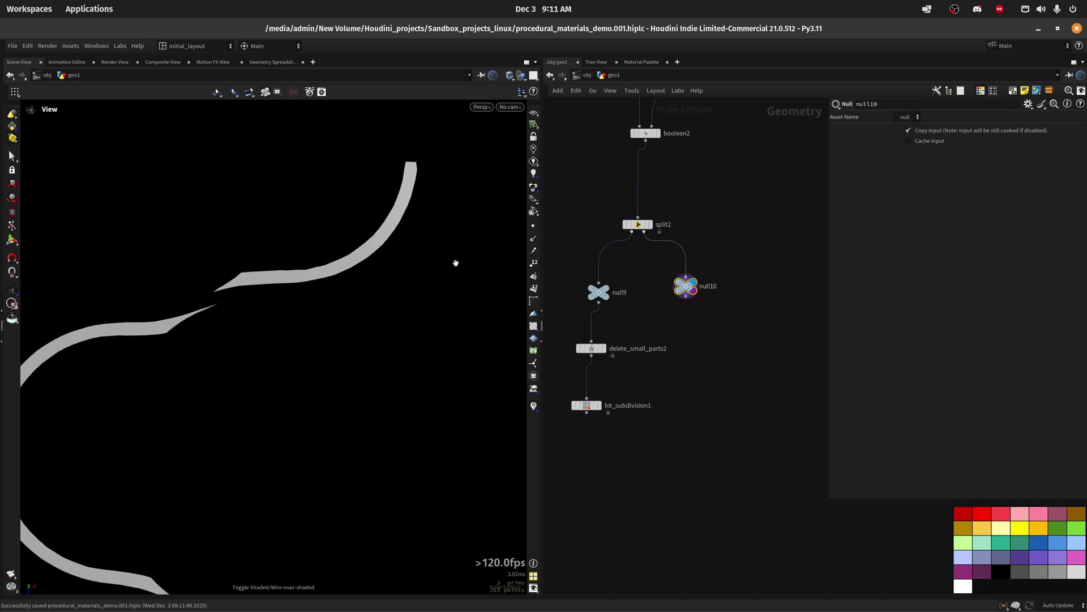
Step: Create a Labs Exoside QuadRemesher node below null10
{"action": "middle_click_drag", "start_coordinate": [699, 319], "coordinate": [704, 303]}
{"action": "key", "text": "Tab"}
{"action": "type", "text": "q"}
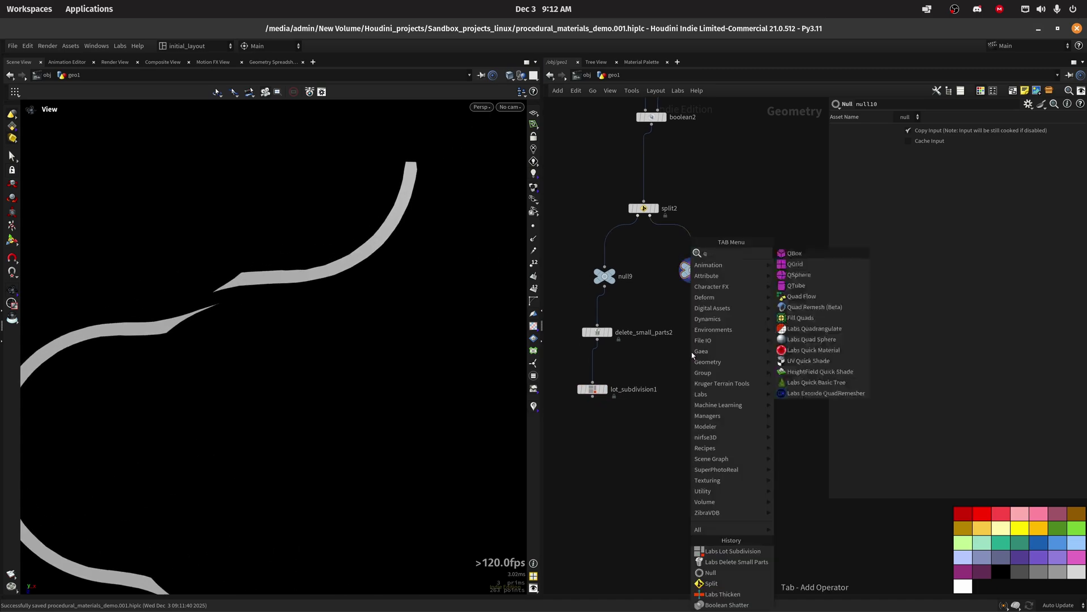
{"action": "key", "text": "Down"}
{"action": "key", "text": "Down"}
{"action": "key", "text": "Down"}
{"action": "key", "text": "Down"}
{"action": "key", "text": "Down"}
{"action": "key", "text": "Down"}
{"action": "key", "text": "Down"}
{"action": "key", "text": "Down"}
{"action": "key", "text": "Down"}
{"action": "key", "text": "Down"}
{"action": "key", "text": "Down"}
{"action": "key", "text": "Down"}
{"action": "key", "text": "Down"}
{"action": "key", "text": "Return"}
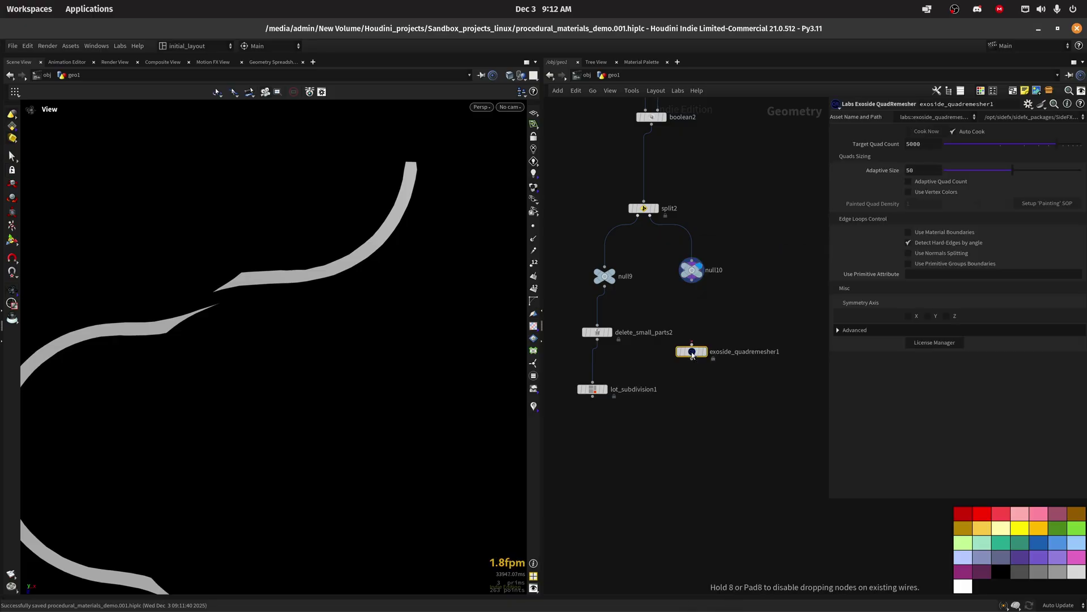
{"action": "left_click", "coordinate": [692, 355]}
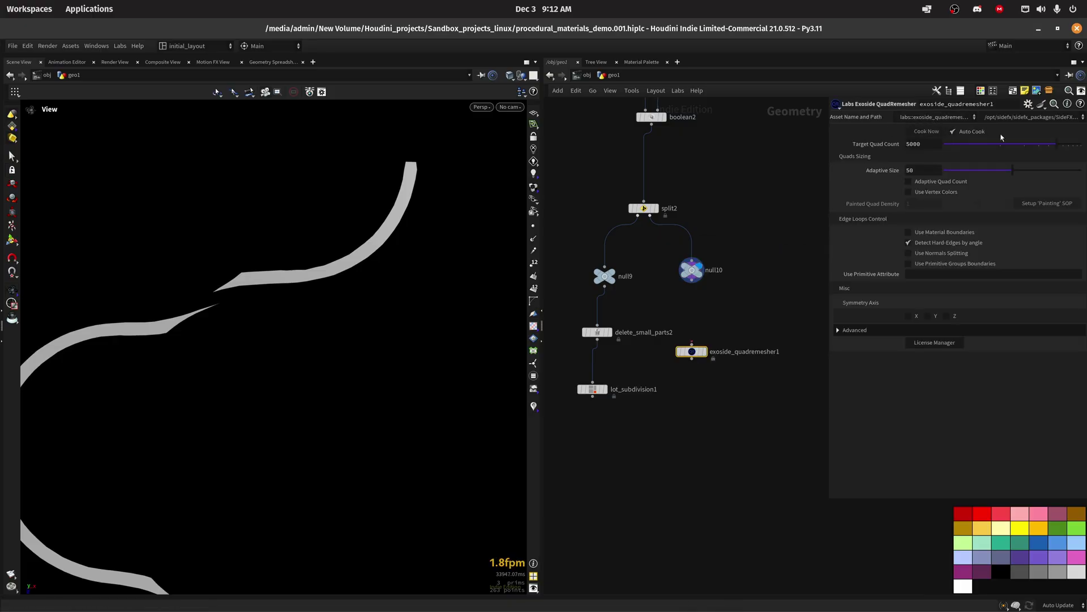
Step: Set Target Quad Count to 500, wire null10 in, and use the home-folder HDA path
{"action": "double_click", "coordinate": [913, 143]}
{"action": "type", "text": "500"}
{"action": "key", "text": "Return"}
{"action": "left_click_drag", "start_coordinate": [692, 279], "coordinate": [692, 343]}
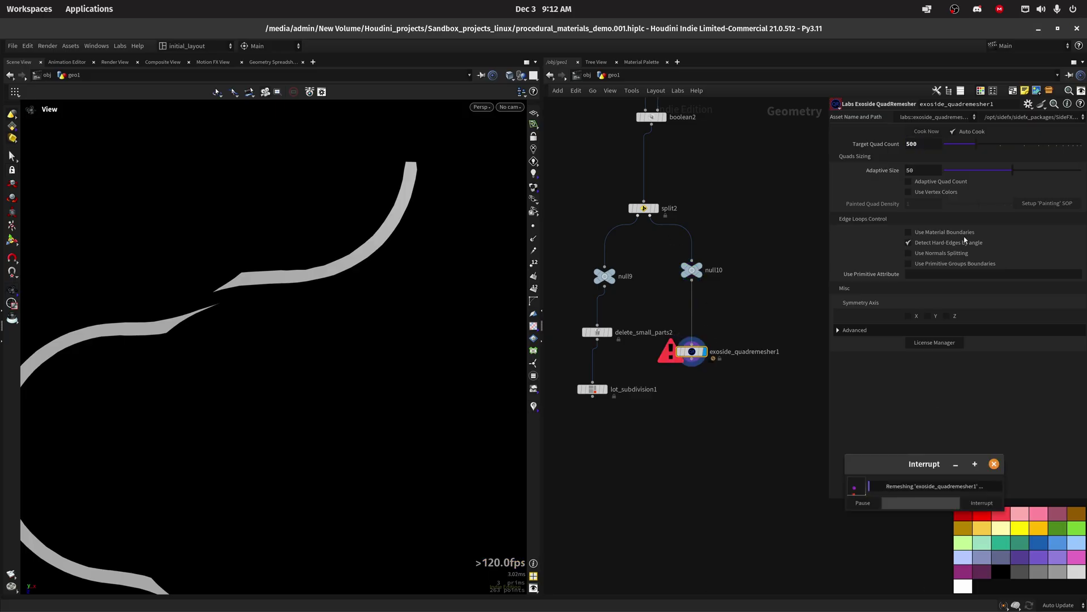
{"action": "left_click", "coordinate": [982, 502]}
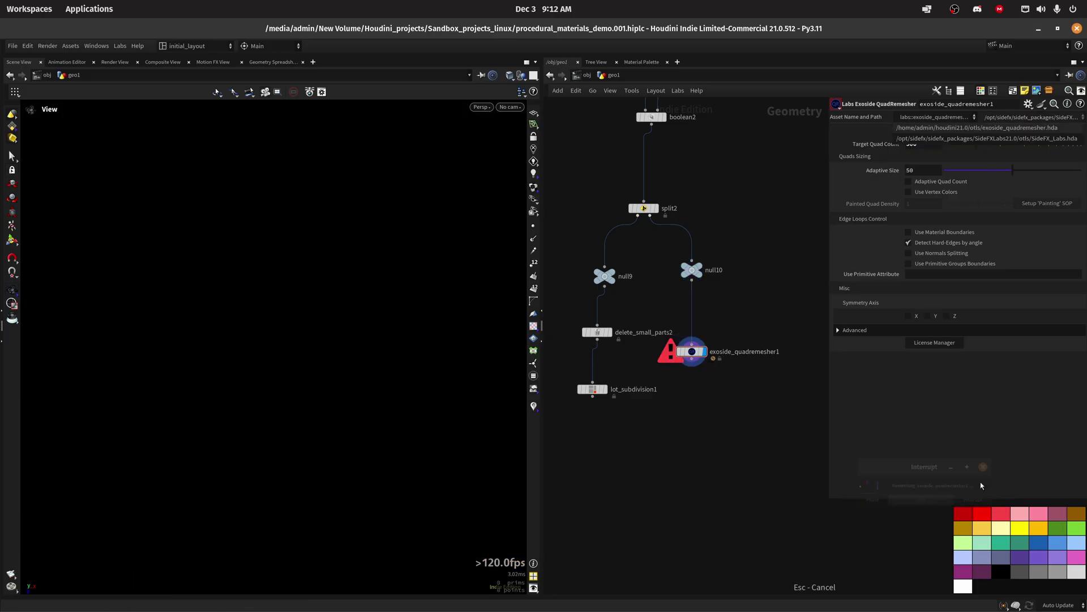
{"action": "left_click", "coordinate": [995, 117]}
{"action": "left_click", "coordinate": [976, 128]}
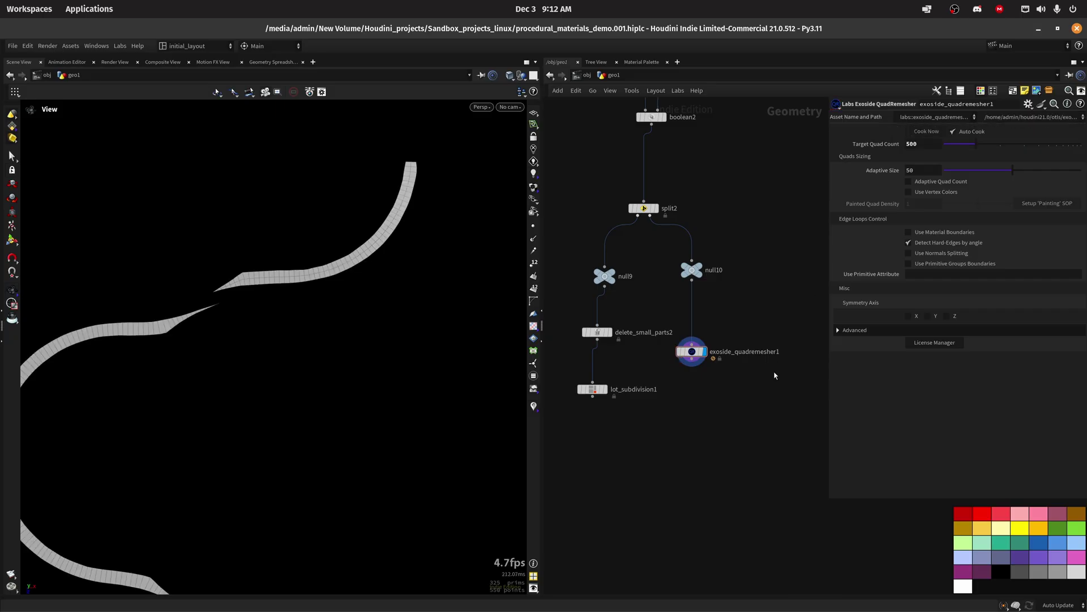
Step: Lower Target Quad Count to 100, then move the remesher aside and bypass it
{"action": "key", "text": "space+h"}
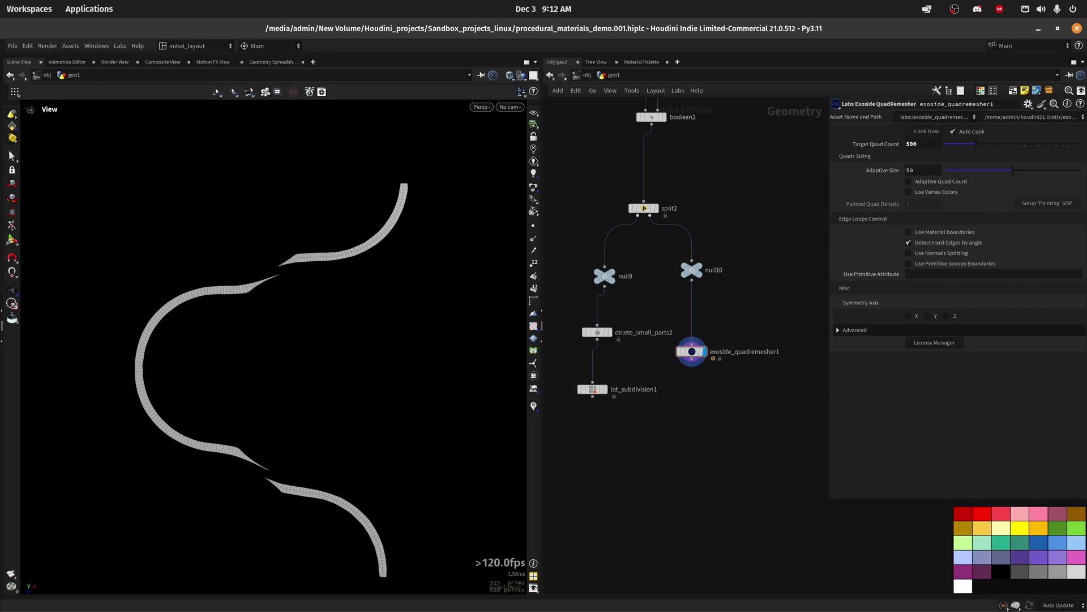
{"action": "scroll", "coordinate": [365, 293], "scroll_direction": "up", "scroll_amount": 3}
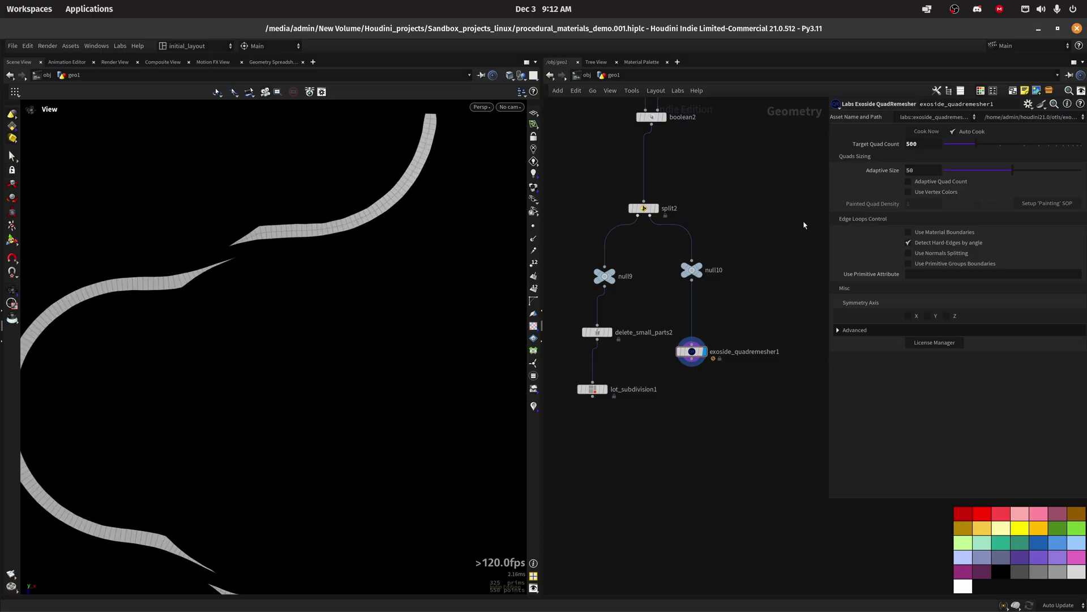
{"action": "left_click", "coordinate": [924, 146]}
{"action": "type", "text": "100"}
{"action": "key", "text": "Return"}
{"action": "scroll", "coordinate": [368, 295], "scroll_direction": "down", "scroll_amount": 3}
{"action": "scroll", "coordinate": [376, 357], "scroll_direction": "up", "scroll_amount": 2}
{"action": "scroll", "coordinate": [400, 373], "scroll_direction": "down", "scroll_amount": 1}
{"action": "scroll", "coordinate": [408, 361], "scroll_direction": "up", "scroll_amount": 2}
{"action": "scroll", "coordinate": [384, 347], "scroll_direction": "down", "scroll_amount": 2}
{"action": "scroll", "coordinate": [359, 357], "scroll_direction": "up", "scroll_amount": 1}
{"action": "scroll", "coordinate": [385, 337], "scroll_direction": "down", "scroll_amount": 2}
{"action": "scroll", "coordinate": [374, 351], "scroll_direction": "up", "scroll_amount": 2}
{"action": "scroll", "coordinate": [391, 328], "scroll_direction": "down", "scroll_amount": 2}
{"action": "scroll", "coordinate": [390, 335], "scroll_direction": "up", "scroll_amount": 1}
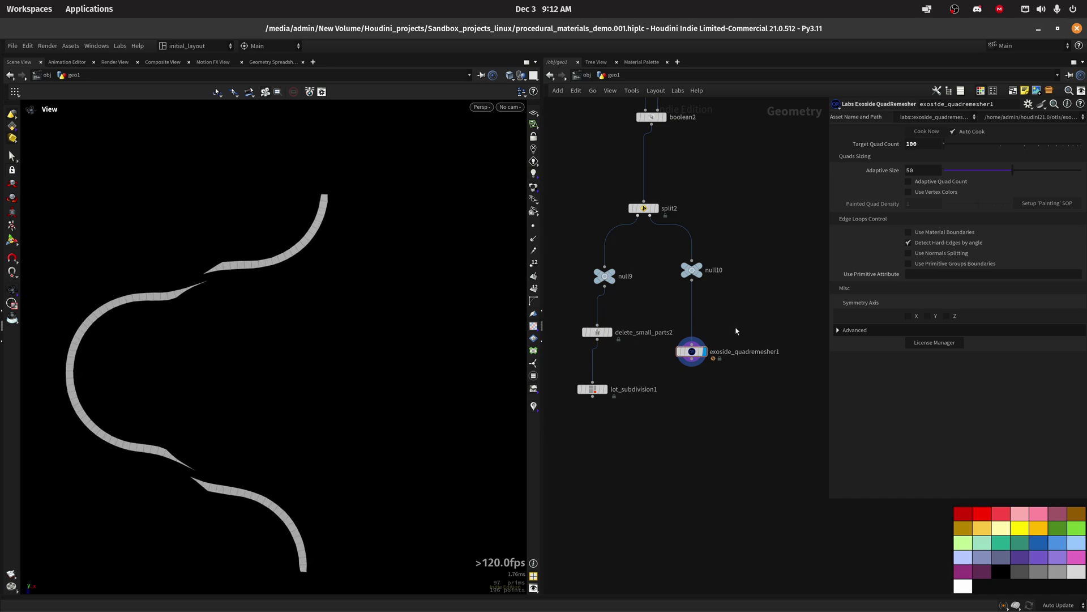
{"action": "left_click_drag", "start_coordinate": [687, 346], "coordinate": [777, 308]}
{"action": "left_click", "coordinate": [774, 305]}
Step: Save, then add connectivity1 under null10 with Primitive connectivity, colouring strips by class
{"action": "key", "text": "ctrl+s"}
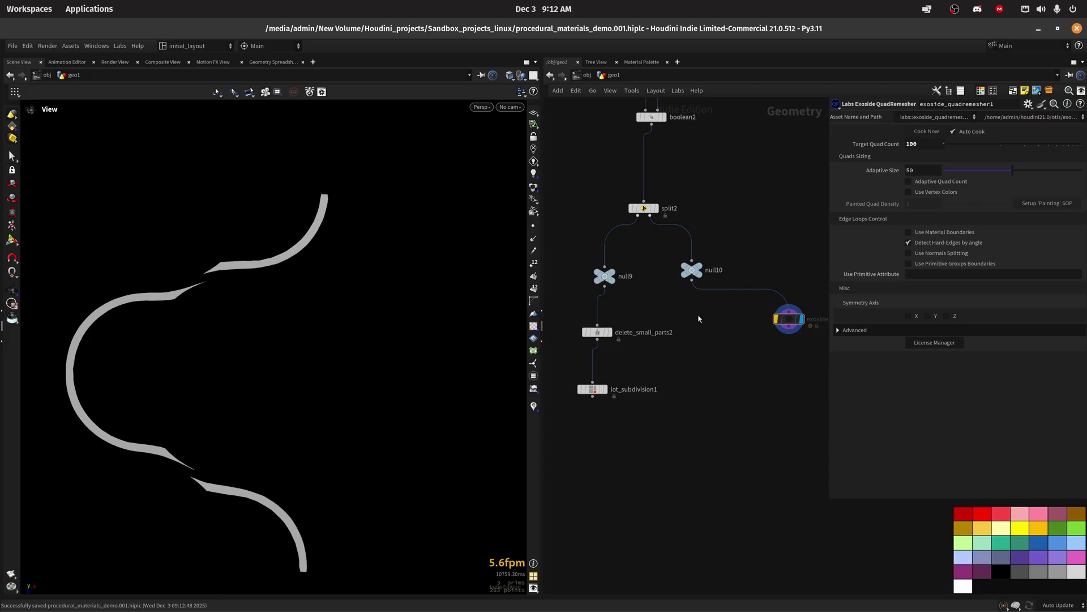
{"action": "left_click", "coordinate": [691, 280]}
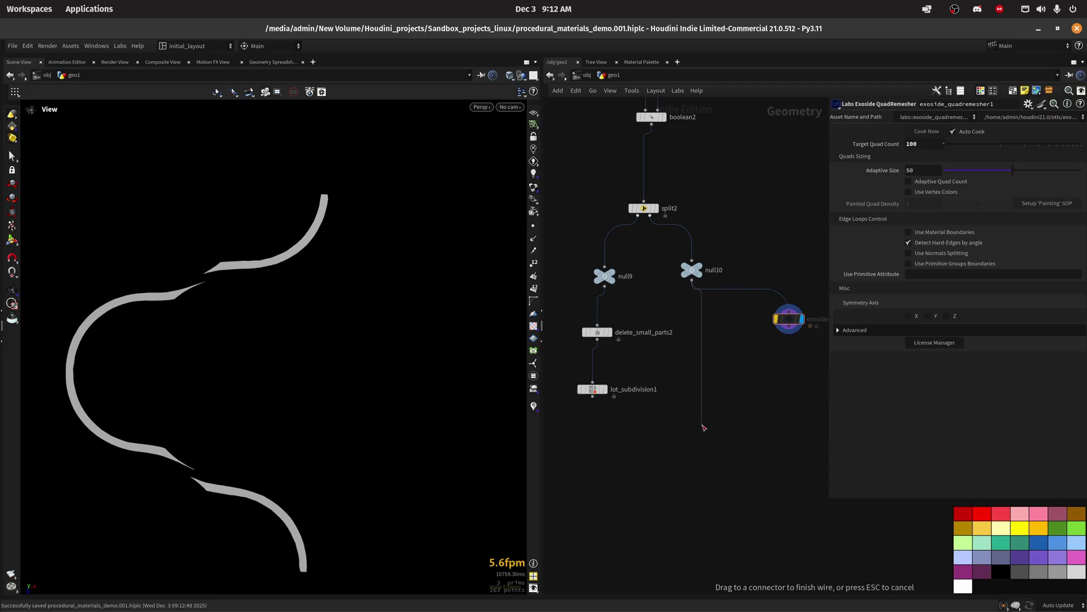
{"action": "key", "text": "Tab"}
{"action": "type", "text": "con"}
{"action": "key", "text": "Down"}
{"action": "key", "text": "Return"}
{"action": "left_click", "coordinate": [709, 389]}
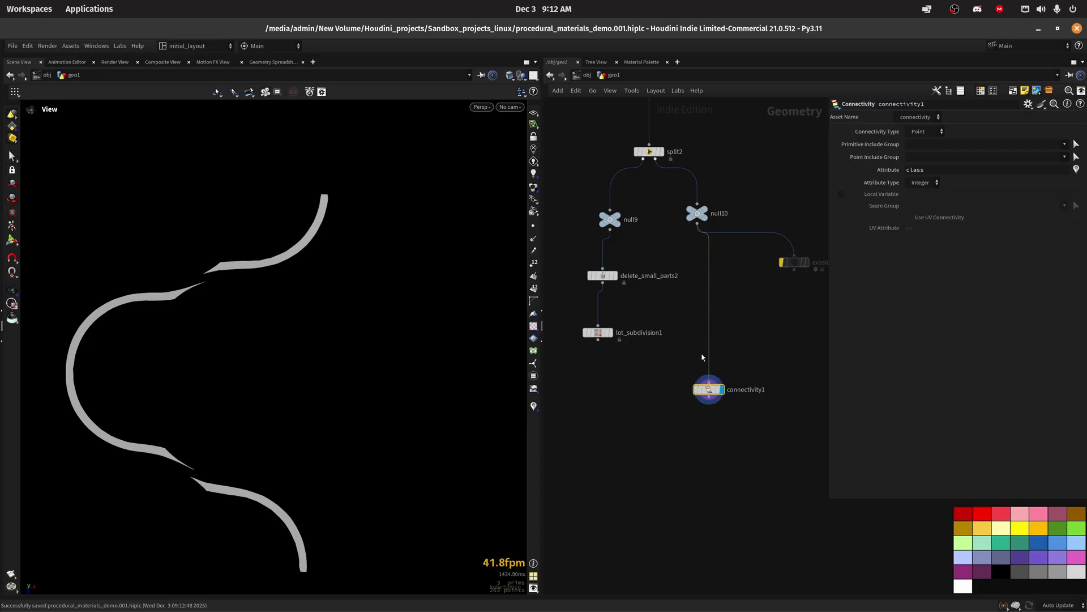
{"action": "middle_click", "coordinate": [709, 390]}
{"action": "left_click", "coordinate": [384, 365]}
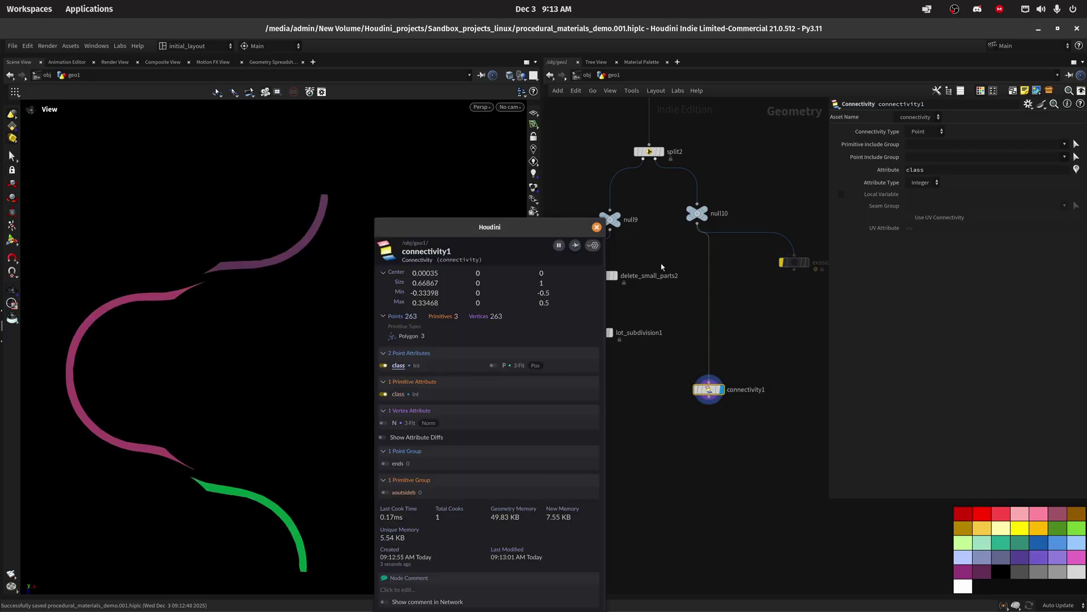
{"action": "left_click", "coordinate": [921, 153]}
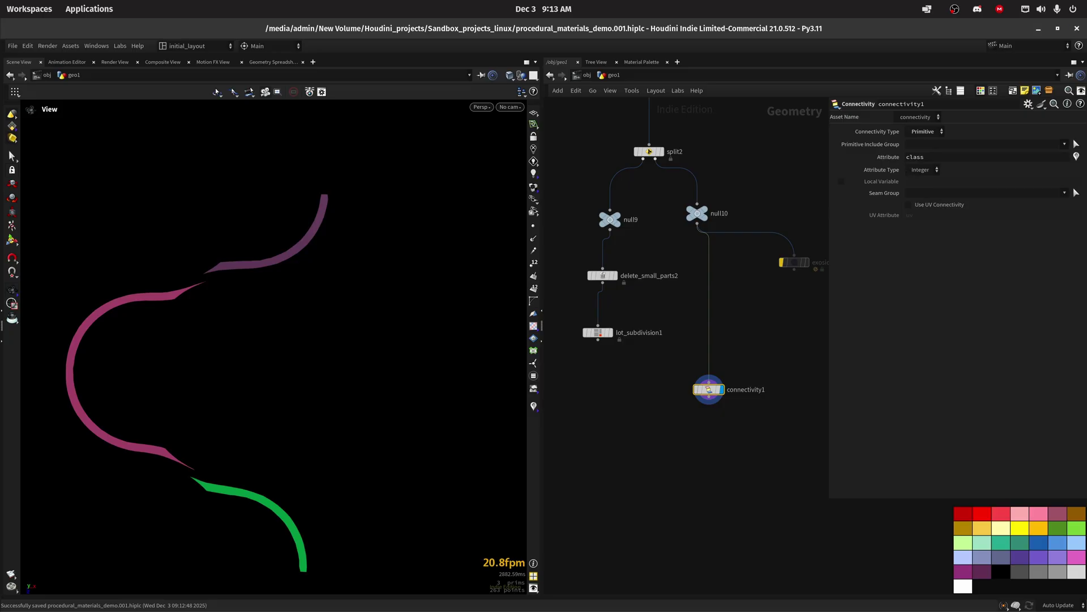
Step: Add a For-Each Named Primitive loop and place foreach_begin3 beneath connectivity1
{"action": "middle_click_drag", "start_coordinate": [735, 430], "coordinate": [713, 366]}
{"action": "key", "text": "Tab"}
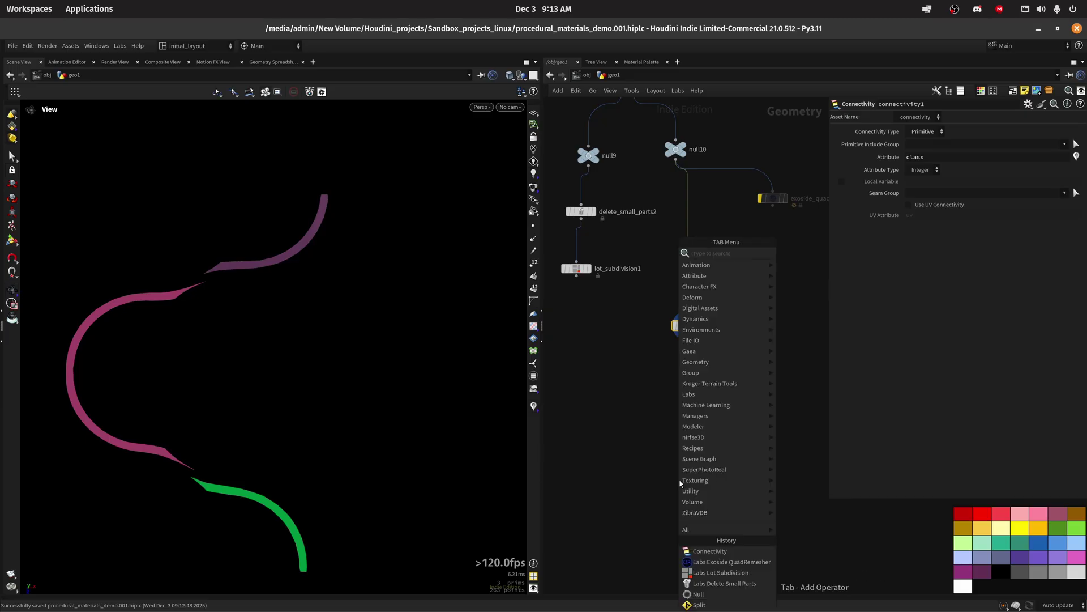
{"action": "type", "text": "for"}
{"action": "key", "text": "Down"}
{"action": "key", "text": "Down"}
{"action": "key", "text": "Down"}
{"action": "key", "text": "Down"}
{"action": "key", "text": "Down"}
{"action": "key", "text": "Return"}
{"action": "left_click", "coordinate": [681, 482]}
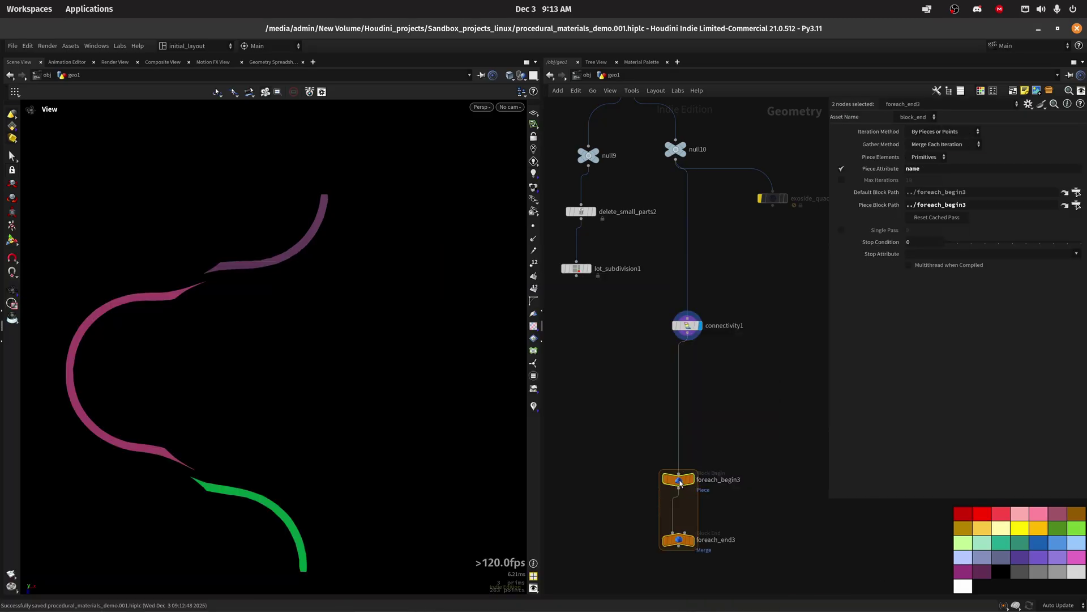
{"action": "left_click", "coordinate": [679, 479]}
{"action": "middle_click_drag", "start_coordinate": [679, 479], "coordinate": [698, 426]}
{"action": "left_click_drag", "start_coordinate": [697, 425], "coordinate": [702, 343]}
Step: Set foreach_end3's Piece Attribute to class, showing one strip at a time
{"action": "left_click_drag", "start_coordinate": [646, 443], "coordinate": [729, 520]}
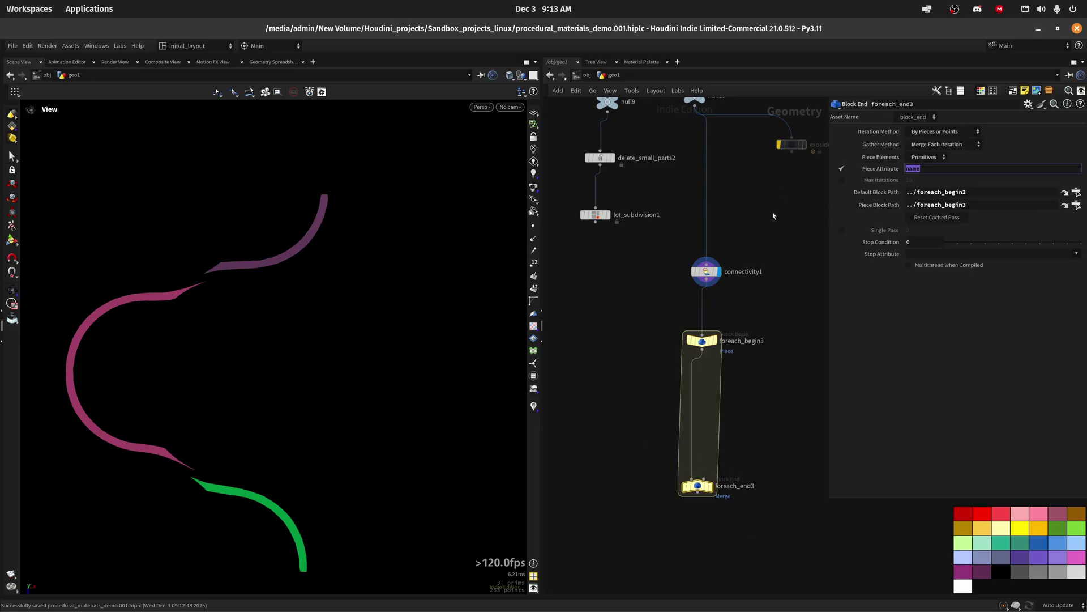
{"action": "type", "text": "class"}
{"action": "key", "text": "Return"}
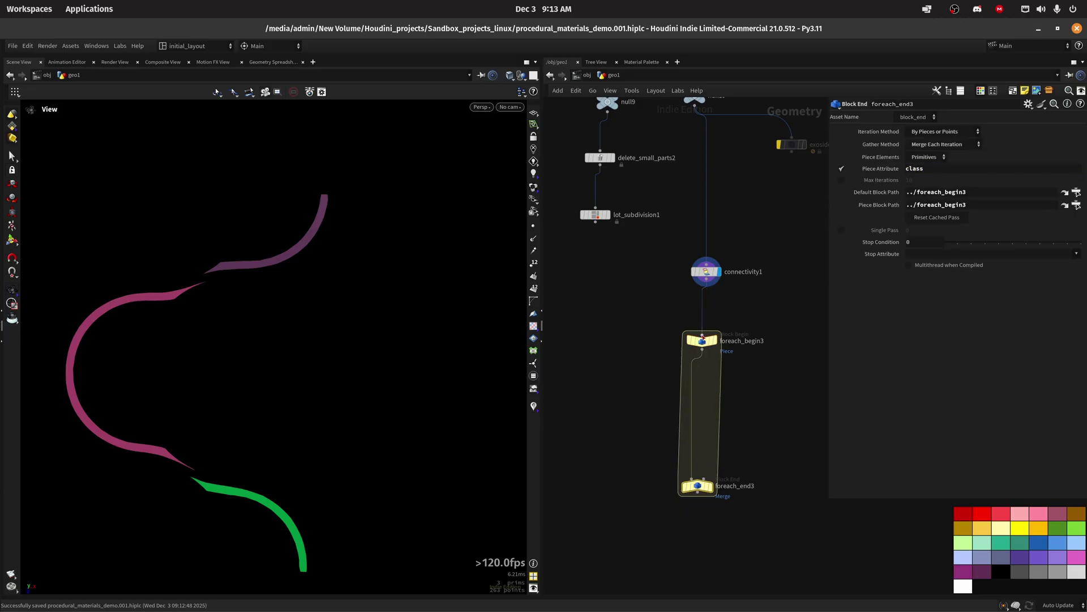
{"action": "scroll", "coordinate": [335, 274], "scroll_direction": "up", "scroll_amount": 5}
{"action": "left_click_drag", "start_coordinate": [334, 274], "coordinate": [391, 296]}
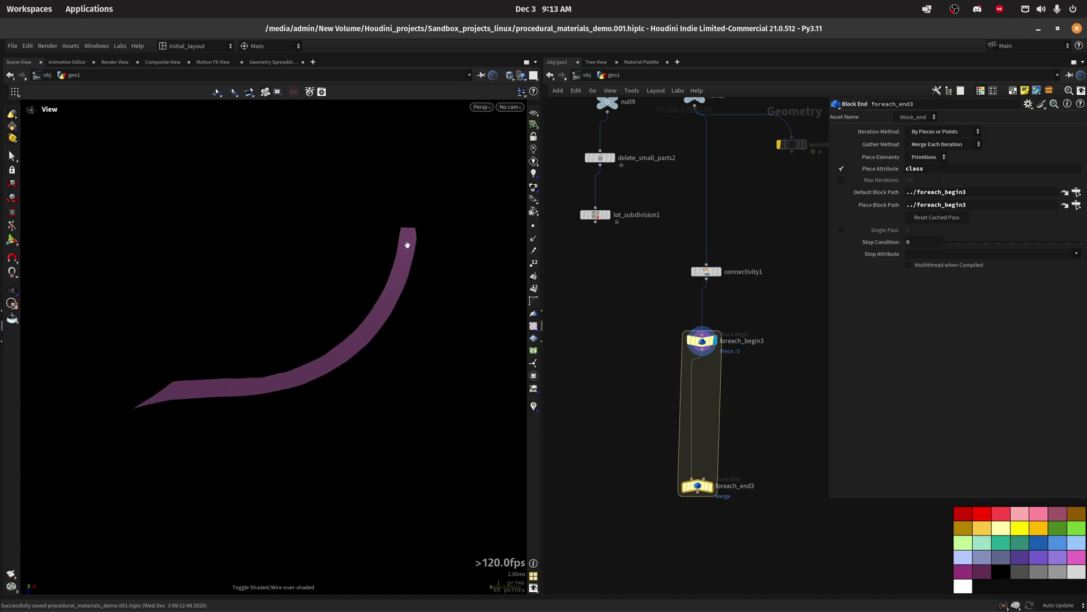
{"action": "left_click_drag", "start_coordinate": [272, 359], "coordinate": [318, 371]}
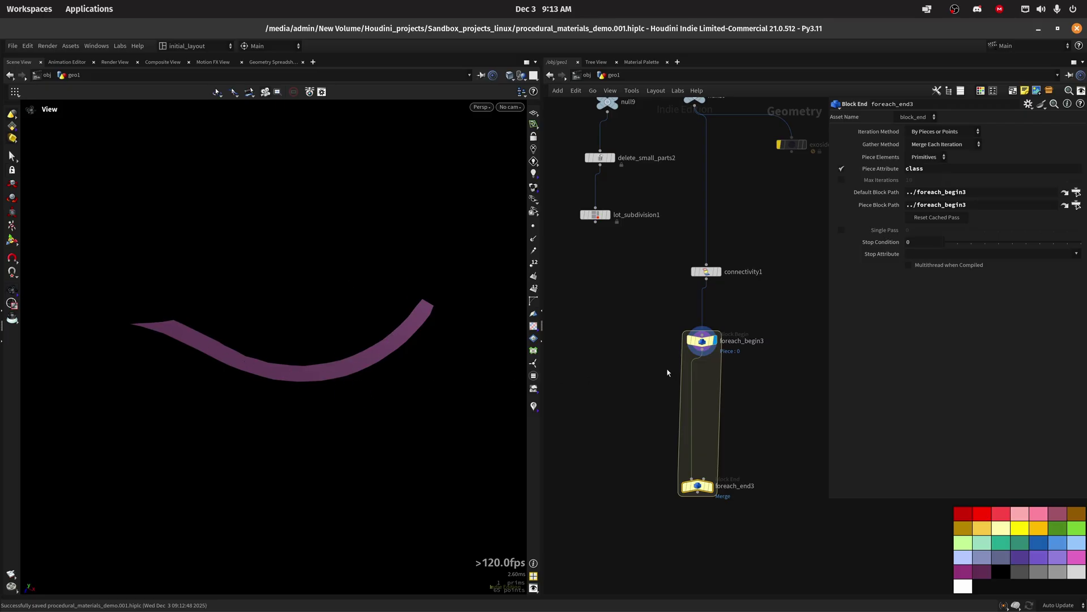
Step: Add a Labs Straight Skeleton 2D node inside the for-each loop
{"action": "scroll", "coordinate": [697, 371], "scroll_direction": "up", "scroll_amount": 5}
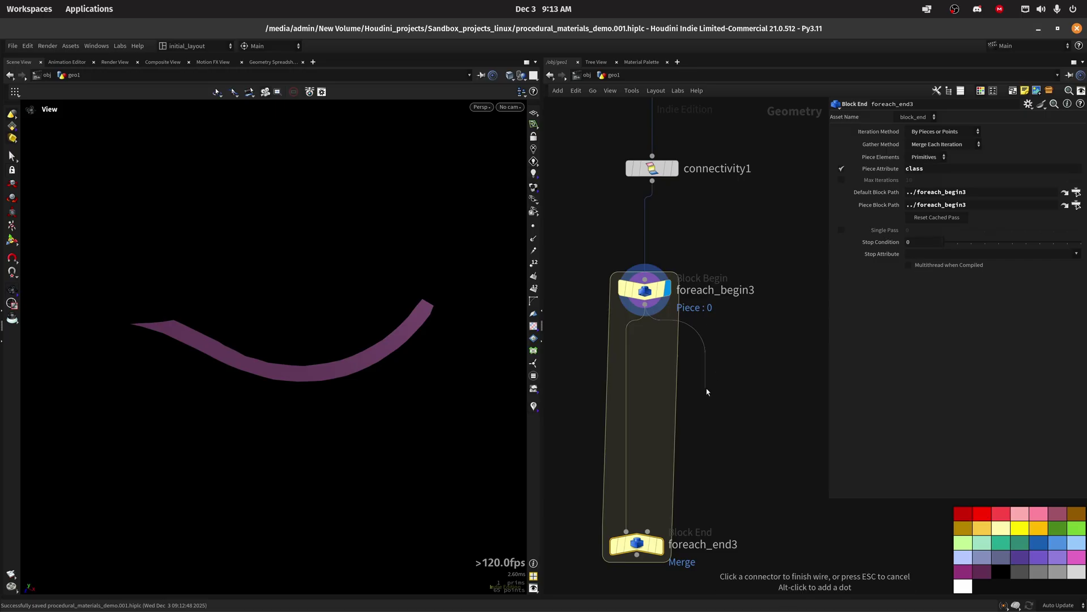
{"action": "key", "text": "Tab"}
{"action": "type", "text": "ske"}
{"action": "key", "text": "Down"}
{"action": "key", "text": "Down"}
{"action": "key", "text": "Down"}
{"action": "key", "text": "Down"}
{"action": "key", "text": "Down"}
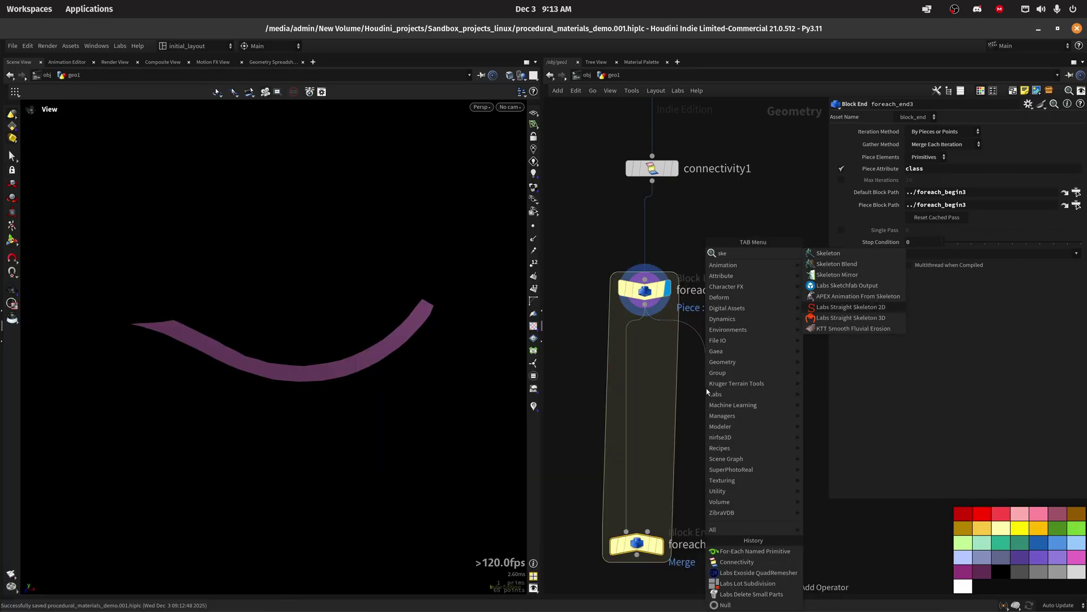
{"action": "key", "text": "Down"}
{"action": "key", "text": "Up"}
{"action": "key", "text": "Return"}
{"action": "left_click", "coordinate": [705, 389]}
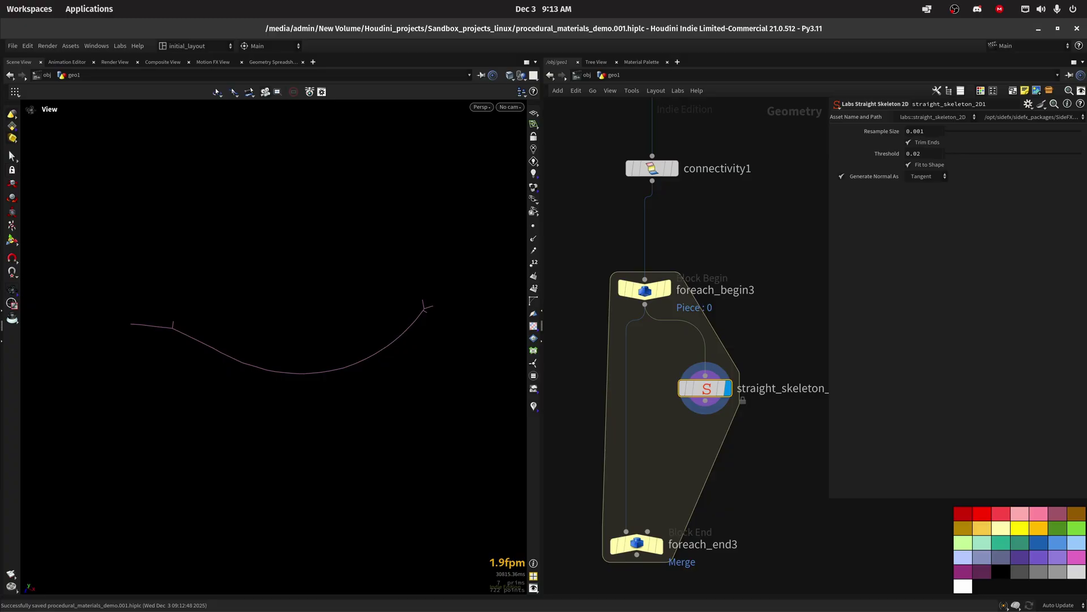
Step: Turn off Trim Ends and set the skeleton's Resample Size to 0.03
{"action": "left_click", "coordinate": [929, 145]}
{"action": "left_click_drag", "start_coordinate": [927, 132], "coordinate": [918, 132]}
{"action": "type", "text": "3"}
{"action": "key", "text": "Return"}
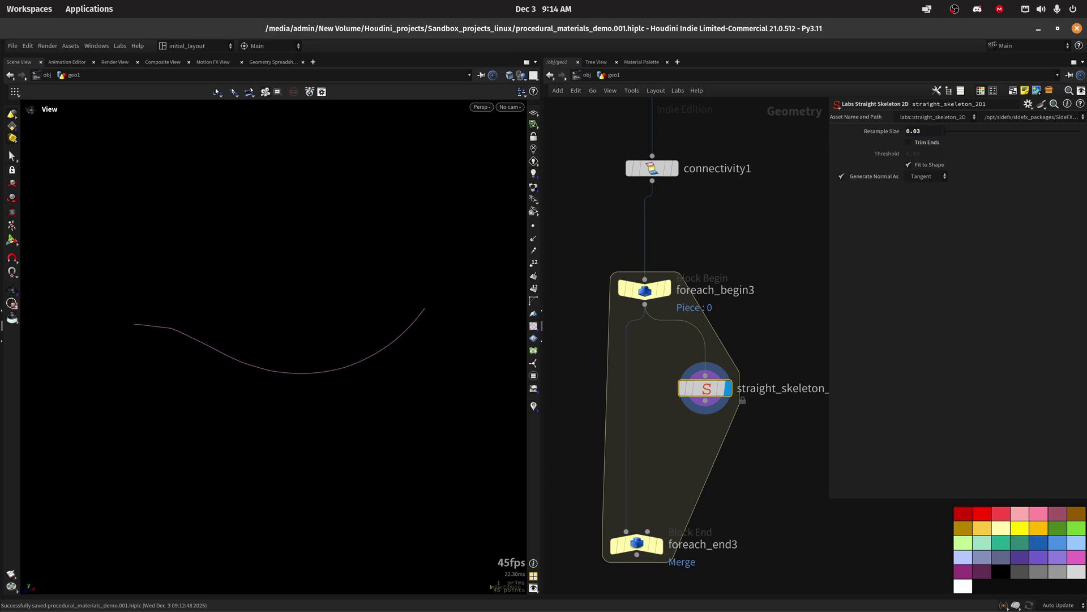
Step: Add attribwrangle1 below the skeleton node and wire the skeleton into it
{"action": "key", "text": "Tab"}
{"action": "type", "text": "attribwrangle"}
{"action": "key", "text": "Return"}
{"action": "left_click", "coordinate": [702, 462]}
{"action": "left_click_drag", "start_coordinate": [705, 401], "coordinate": [689, 449]}
{"action": "left_click", "coordinate": [728, 461]}
{"action": "left_click", "coordinate": [876, 222]}
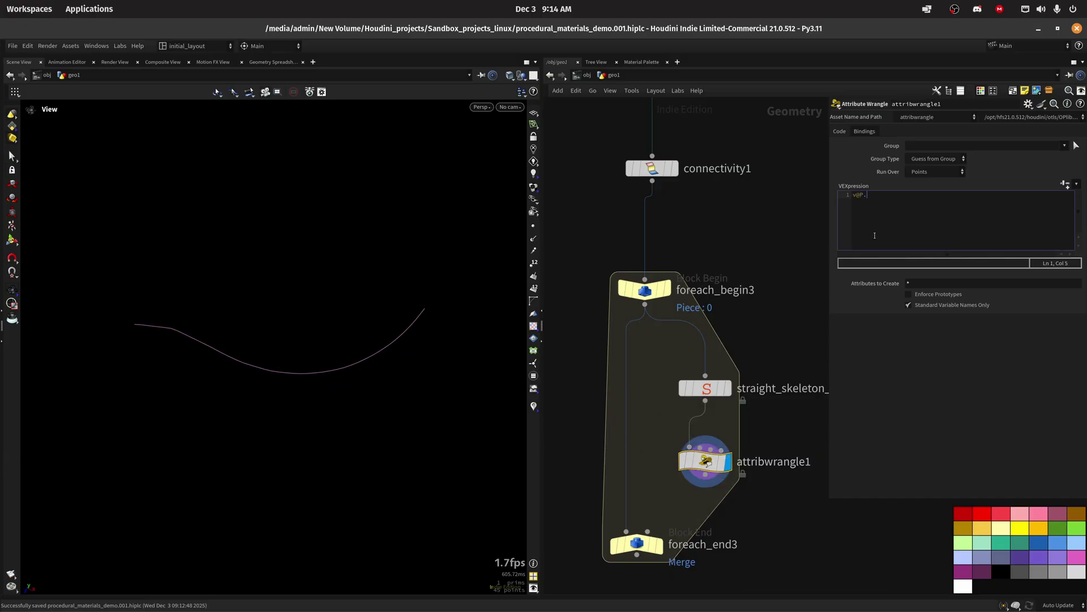
{"action": "type", "text": "v@P.y = 0.0;"}
{"action": "middle_click_drag", "start_coordinate": [763, 456], "coordinate": [739, 367]}
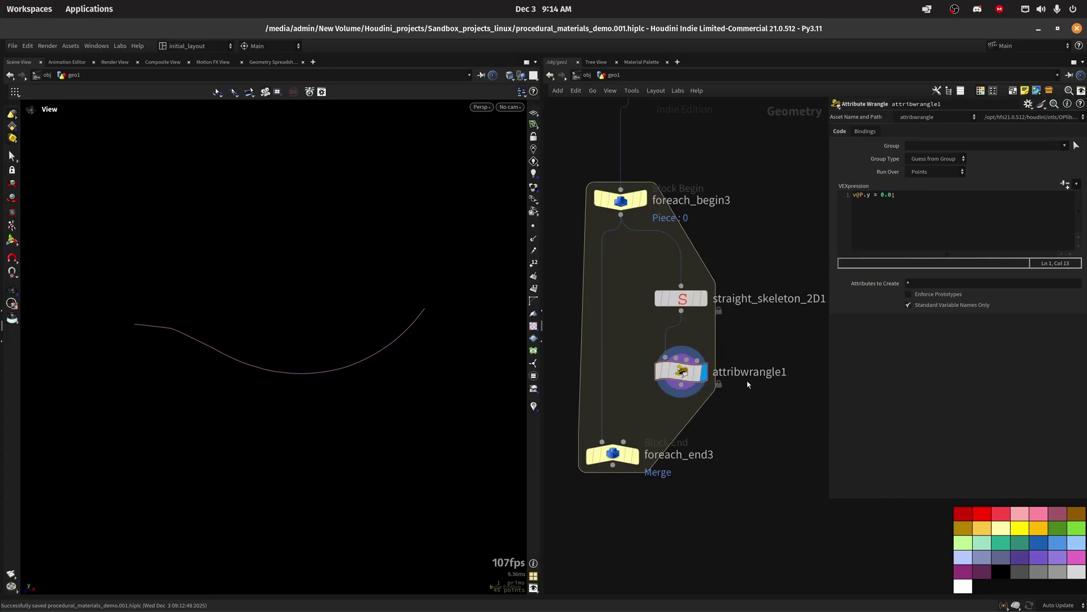
{"action": "double_click", "coordinate": [748, 371]}
{"action": "type", "text": "zero_y"}
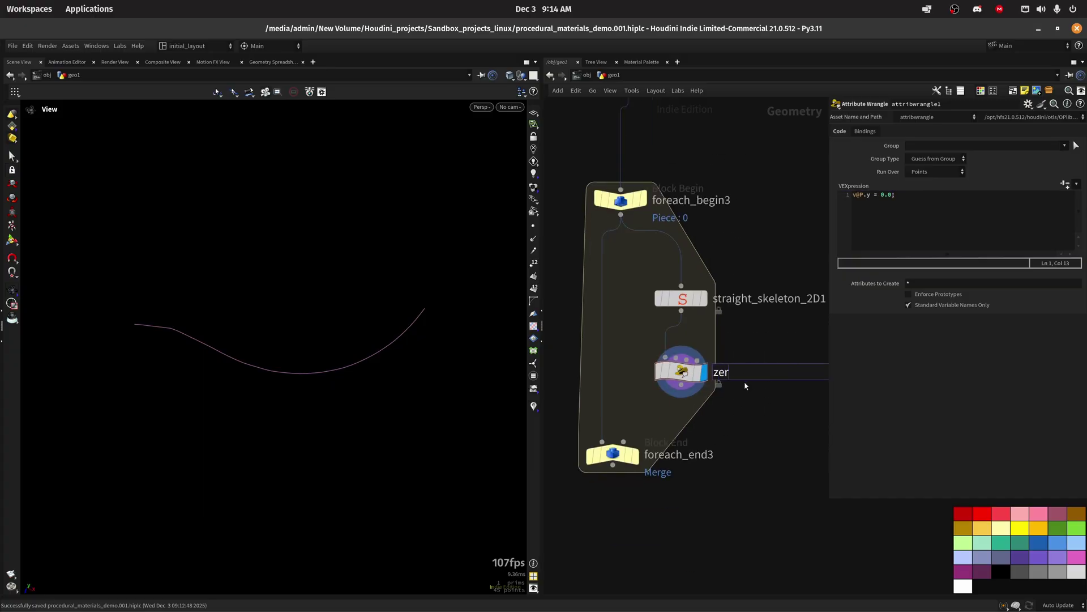
{"action": "key", "text": "Return"}
Step: Add a Resample node under zero_y with segment Length 0.05
{"action": "middle_click_drag", "start_coordinate": [762, 435], "coordinate": [771, 374]}
{"action": "left_click_drag", "start_coordinate": [620, 391], "coordinate": [607, 532]}
{"action": "left_click", "coordinate": [689, 323]}
{"action": "key", "text": "Tab"}
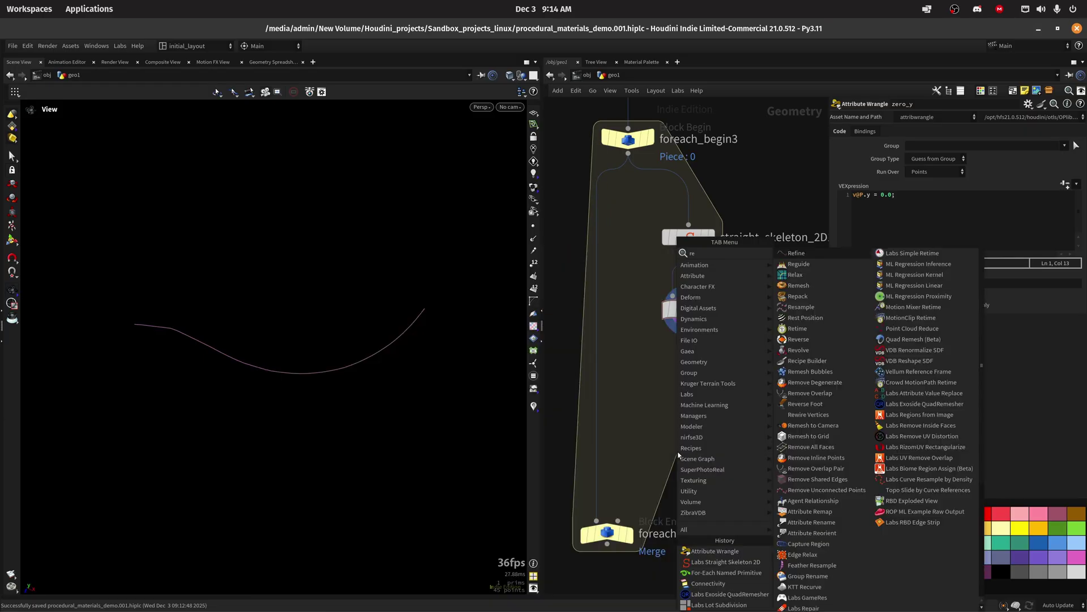
{"action": "type", "text": "resample"}
{"action": "key", "text": "Return"}
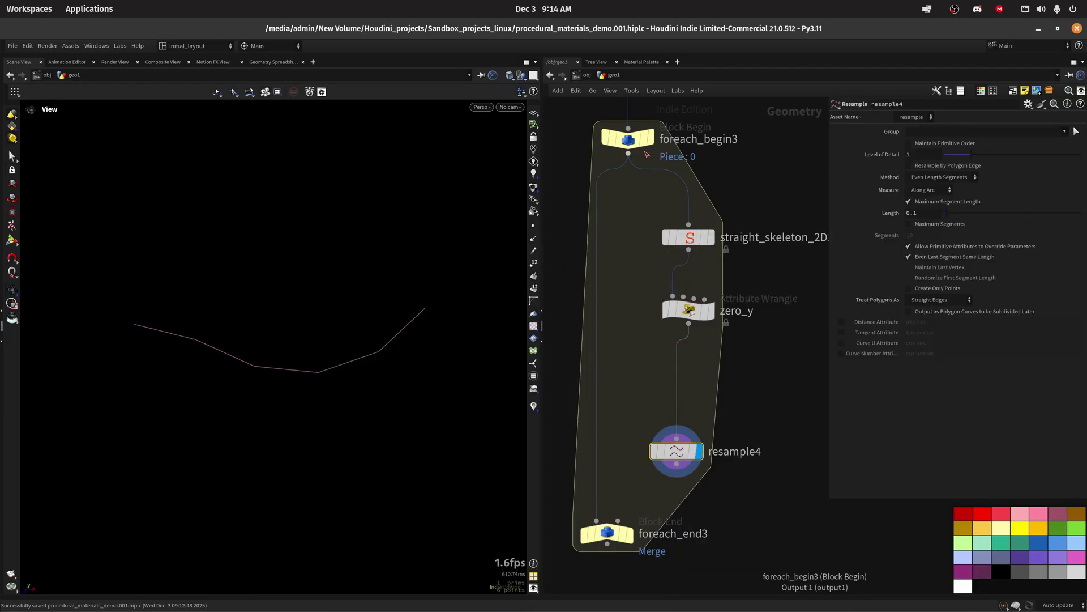
{"action": "left_click", "coordinate": [647, 137]}
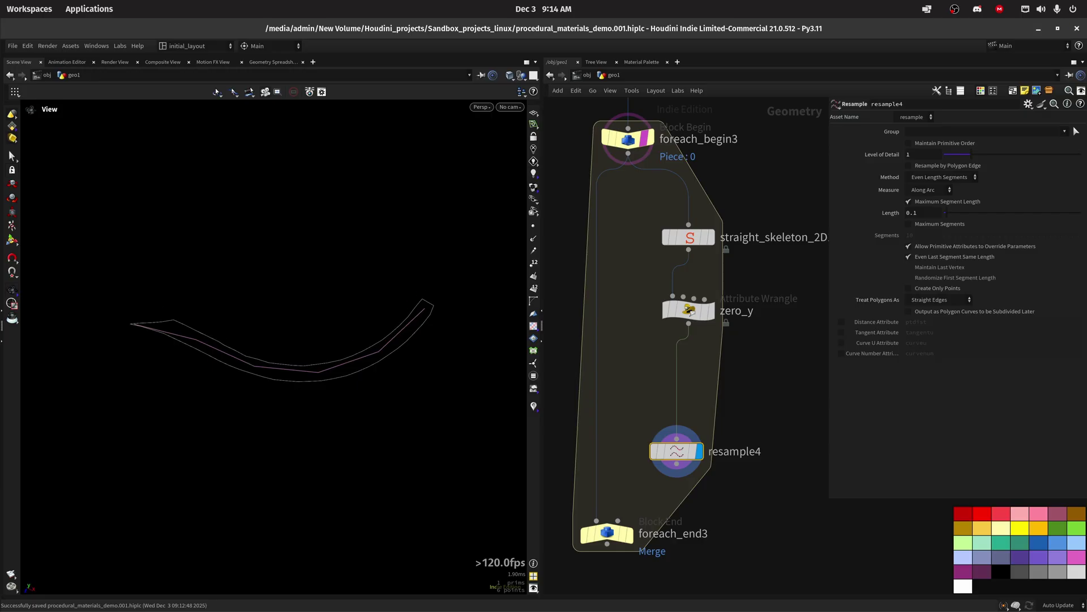
{"action": "double_click", "coordinate": [930, 217]}
{"action": "type", "text": "0.05"}
{"action": "key", "text": "Return"}
{"action": "key", "text": "f"}
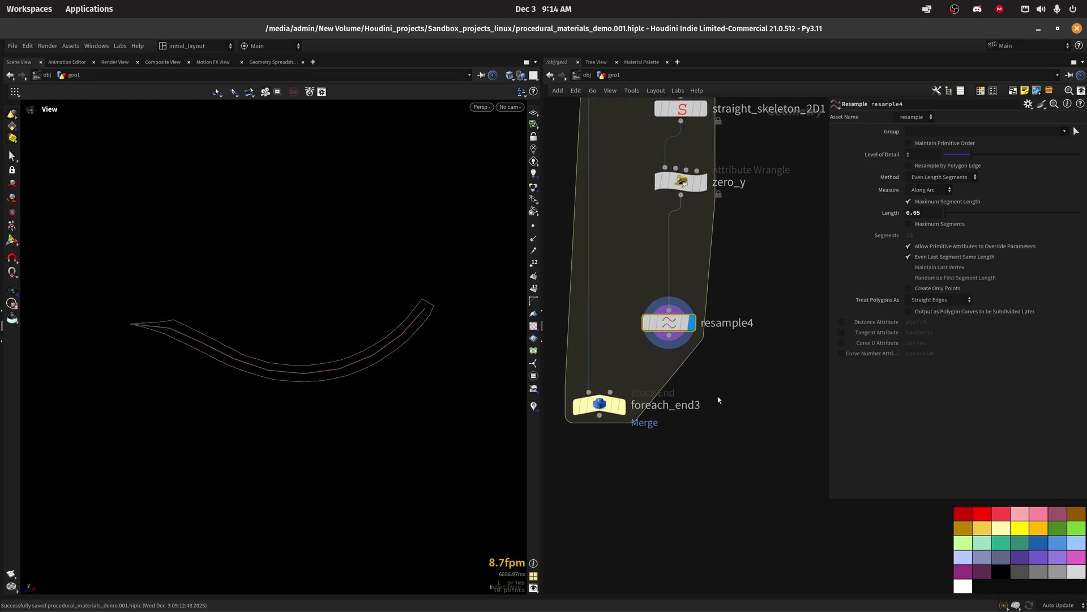
Step: Add an Attribute Delete below resample4 with Delete Non Selected enabled
{"action": "key", "text": "Tab"}
{"action": "type", "text": "attribdel"}
{"action": "key", "text": "Return"}
{"action": "left_click", "coordinate": [677, 416]}
{"action": "left_click", "coordinate": [933, 141]}
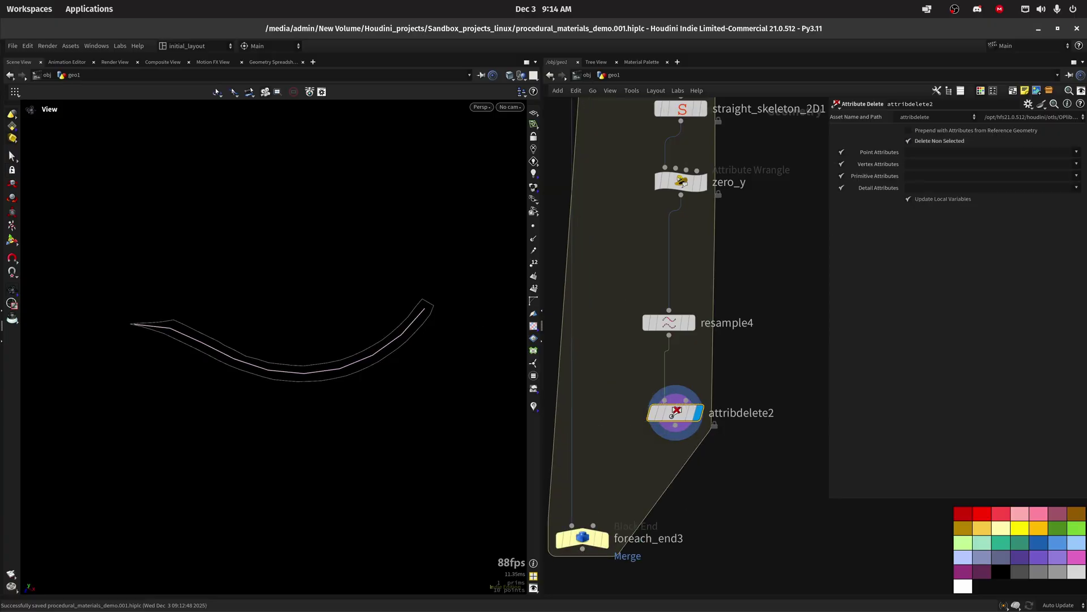
Step: Add Orientation Along Curve under attribdelete2 with the Y Axis output unchecked
{"action": "middle_click_drag", "start_coordinate": [673, 522], "coordinate": [693, 440]}
{"action": "key", "text": "Tab"}
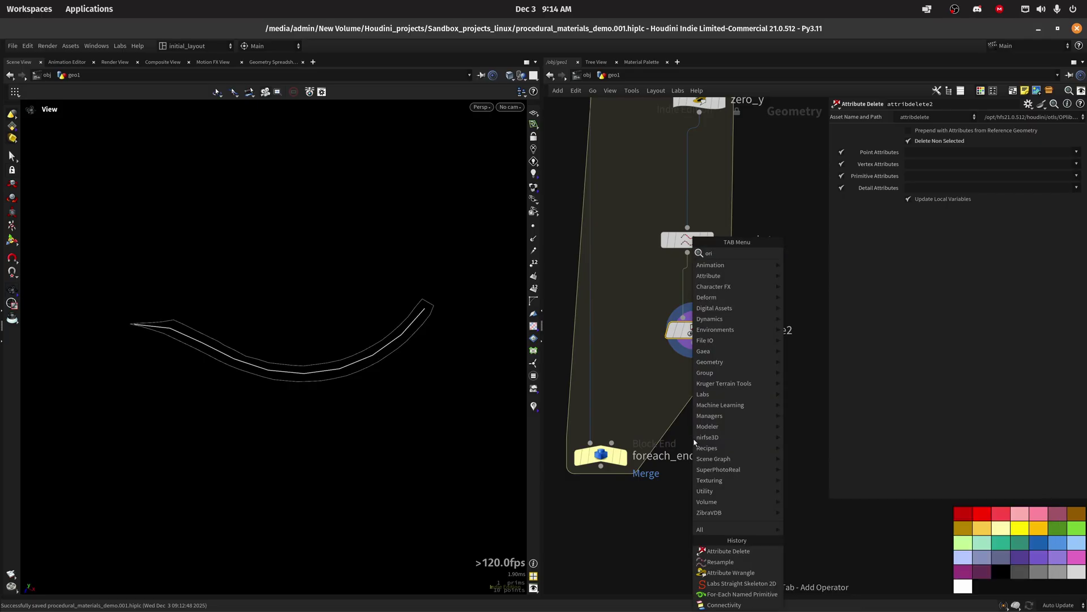
{"action": "type", "text": "orie"}
{"action": "key", "text": "Down"}
{"action": "key", "text": "Down"}
{"action": "key", "text": "Return"}
{"action": "left_click", "coordinate": [694, 442]}
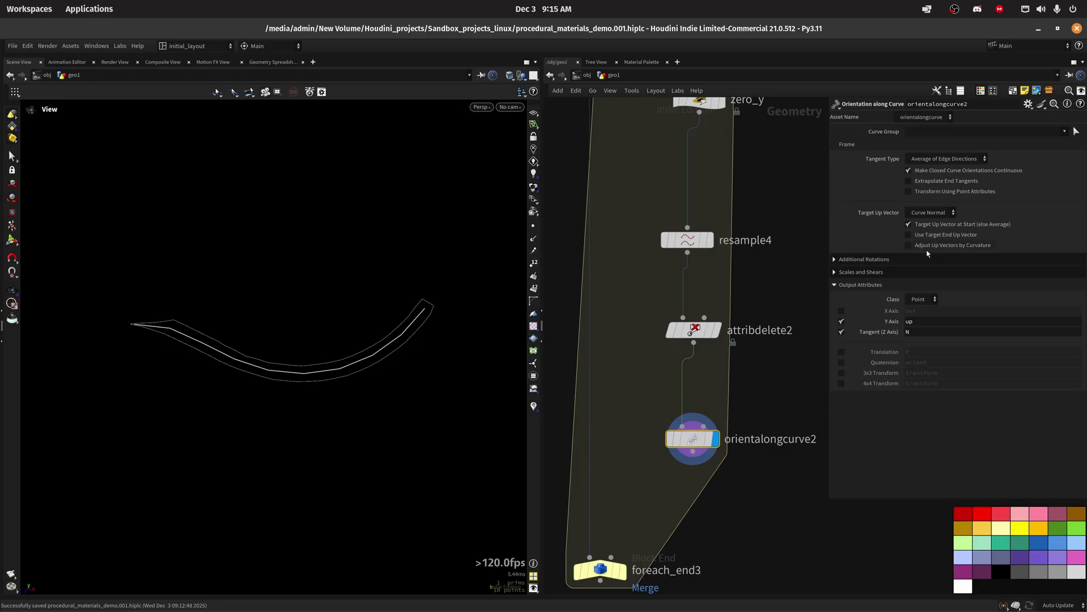
{"action": "left_click_drag", "start_coordinate": [379, 324], "coordinate": [416, 319]}
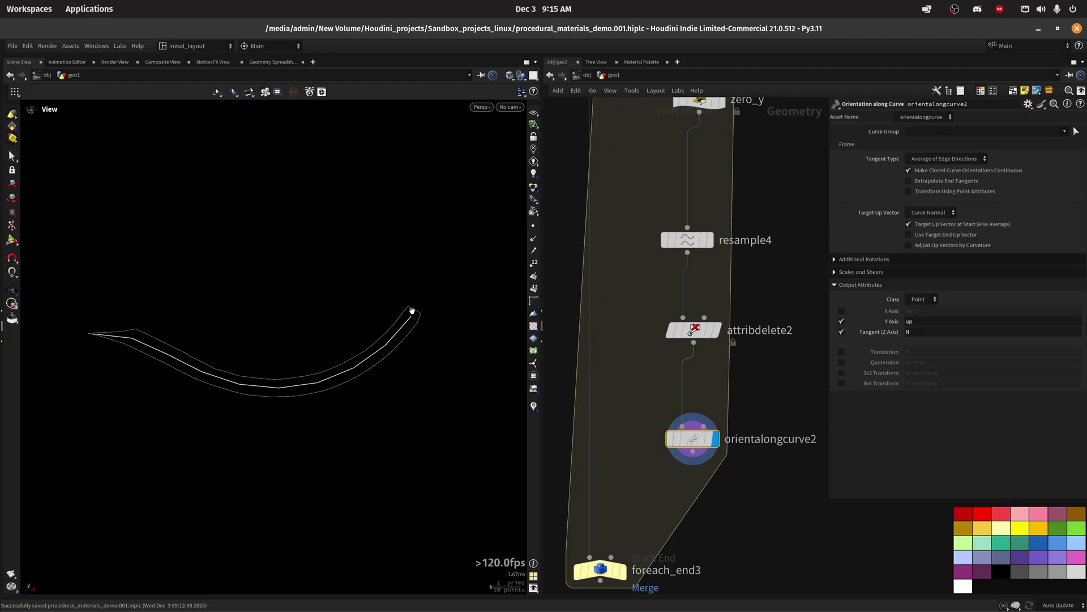
{"action": "mouse_move", "coordinate": [385, 355]}
{"action": "left_mouse_down"}
{"action": "mouse_move", "coordinate": [400, 342]}
{"action": "mouse_move", "coordinate": [388, 354]}
{"action": "left_mouse_up"}
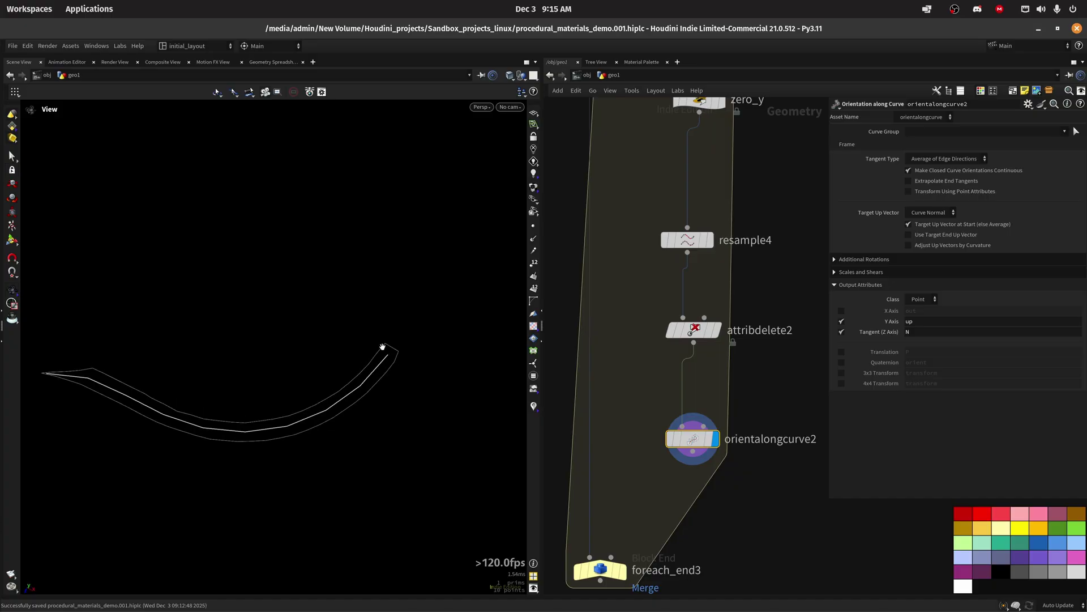
{"action": "left_click", "coordinate": [841, 322]}
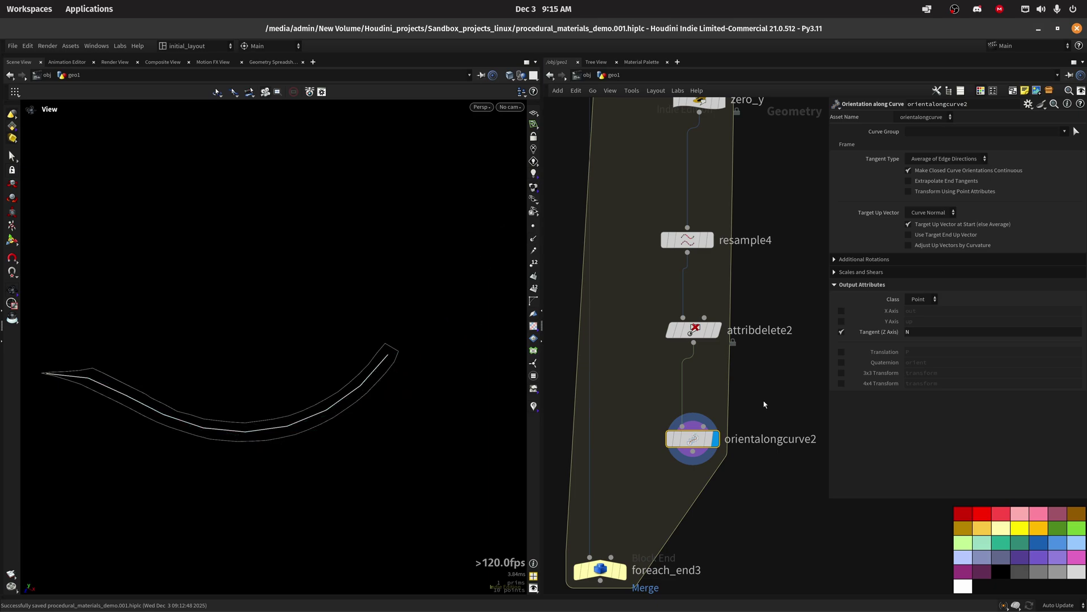
Step: Add an Attribute Wrangle below orientalongcurve2
{"action": "middle_click_drag", "start_coordinate": [720, 521], "coordinate": [708, 422]}
{"action": "left_click", "coordinate": [696, 416]}
{"action": "key", "text": "Tab"}
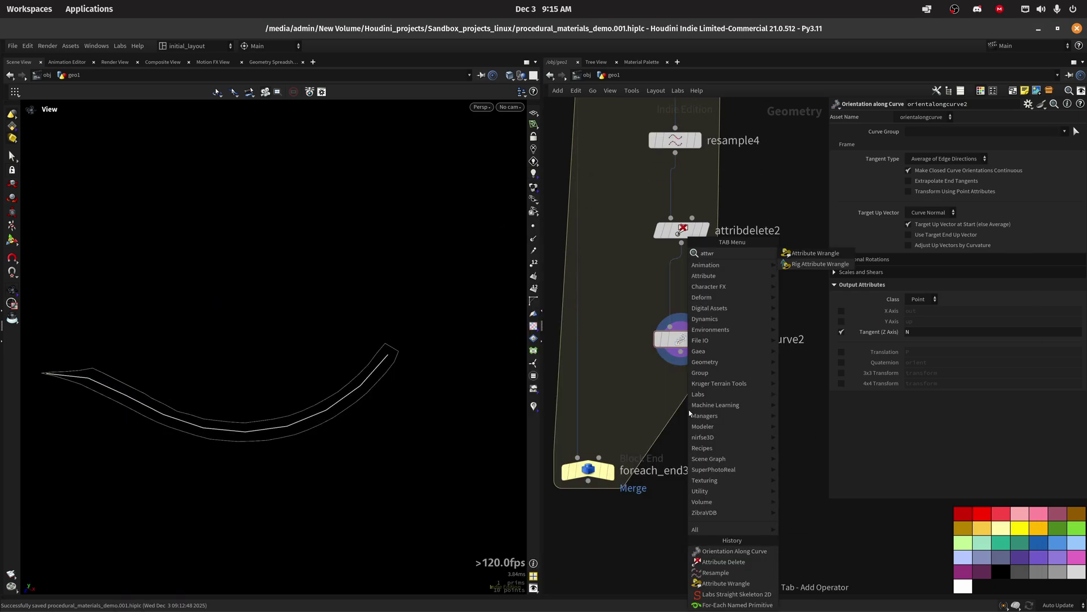
{"action": "left_click", "coordinate": [688, 409]}
{"action": "left_click", "coordinate": [688, 409]}
Step: Highlight point groups in the viewport and set the wrangle's Group to new_ends
{"action": "mouse_move", "coordinate": [719, 380]}
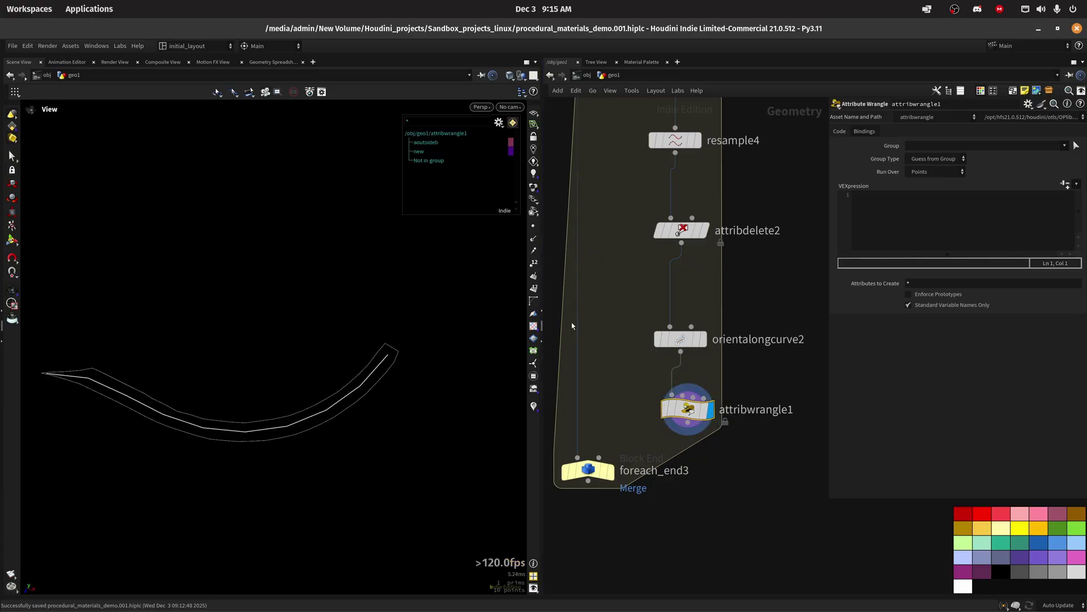
{"action": "left_click", "coordinate": [499, 122]}
{"action": "left_click", "coordinate": [511, 164]}
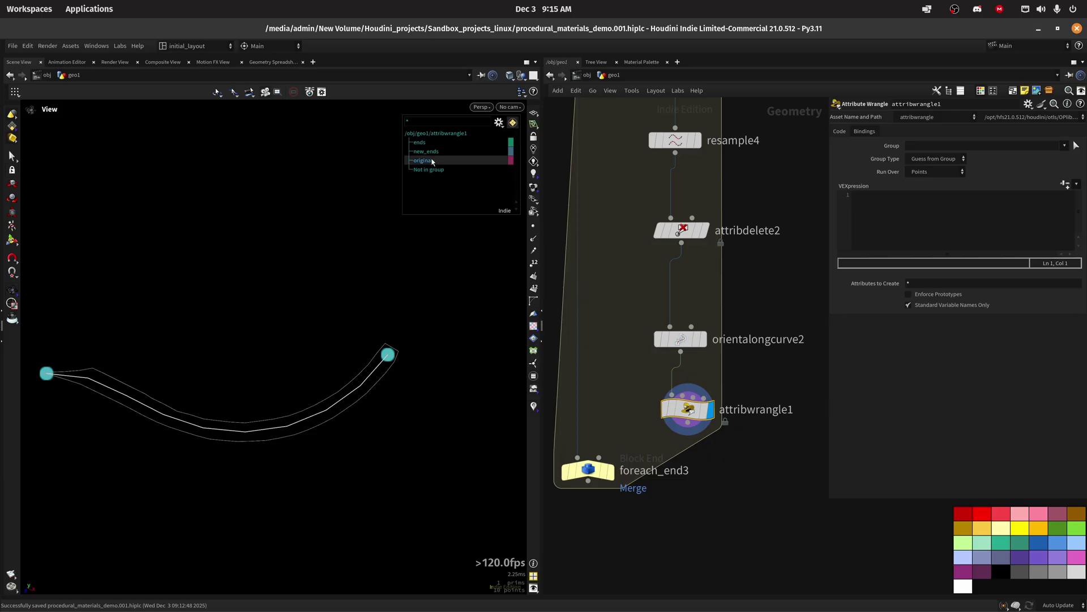
{"action": "middle_click_drag", "start_coordinate": [624, 176], "coordinate": [620, 185]}
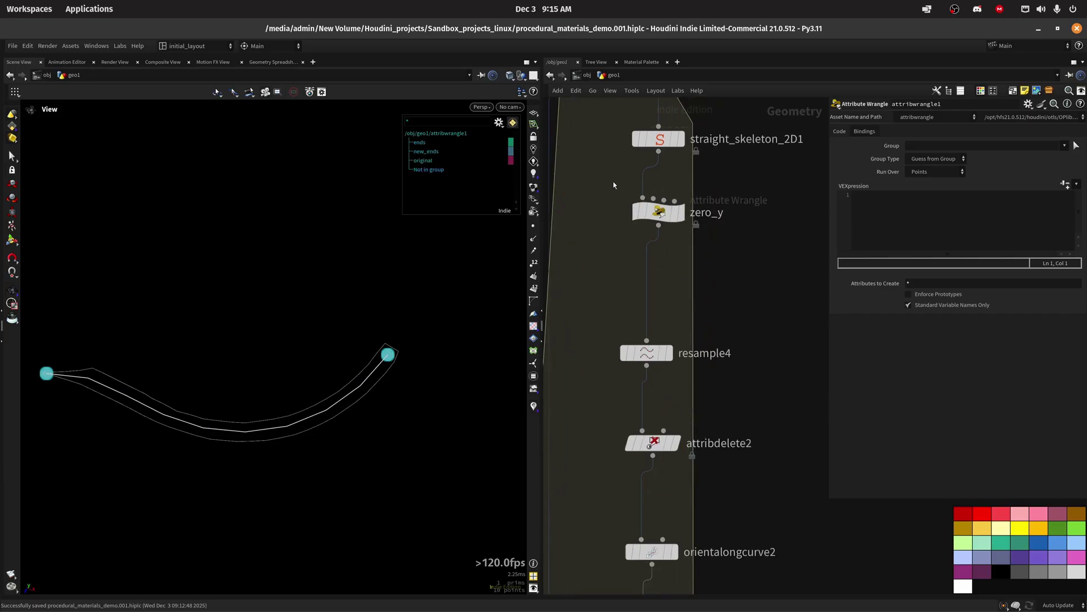
{"action": "scroll", "coordinate": [610, 178], "scroll_direction": "up", "scroll_amount": 3}
{"action": "scroll", "coordinate": [571, 320], "scroll_direction": "down", "scroll_amount": 5}
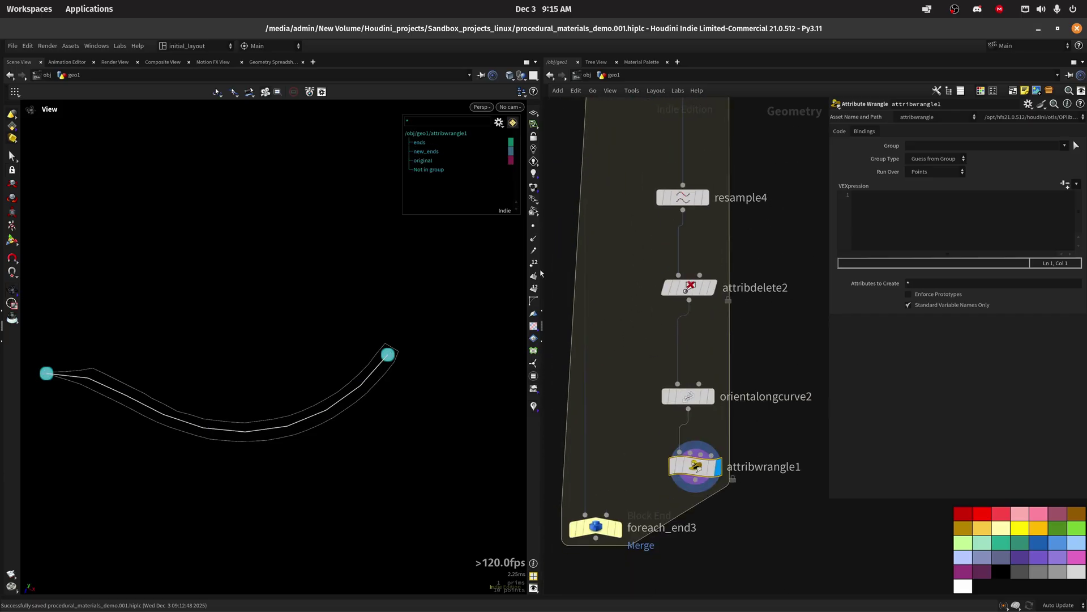
{"action": "scroll", "coordinate": [600, 351], "scroll_direction": "down", "scroll_amount": 3}
{"action": "left_click", "coordinate": [1064, 146]}
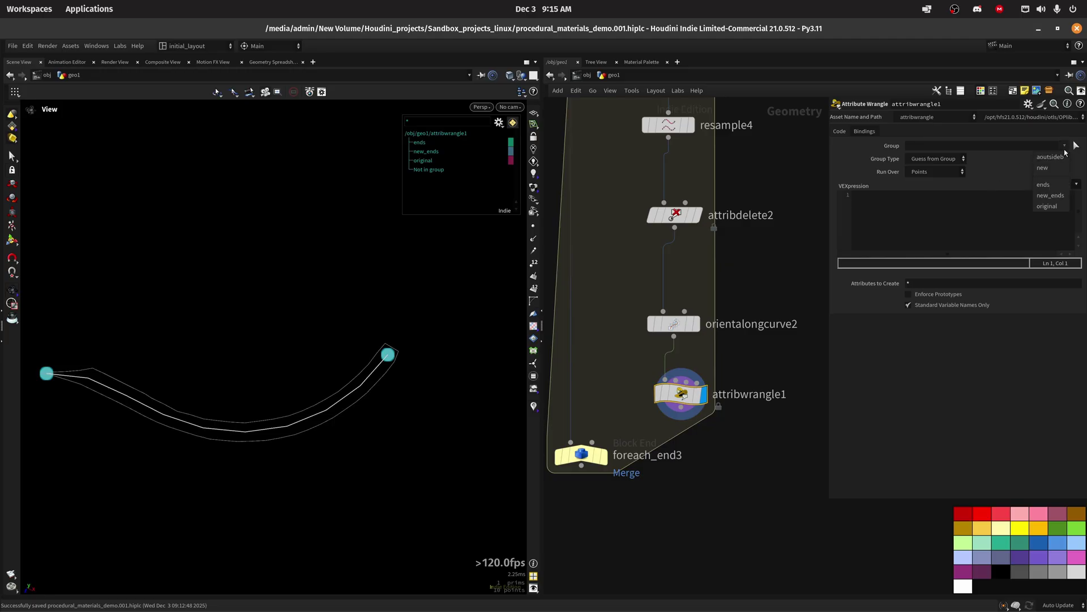
{"action": "left_click", "coordinate": [1057, 199]}
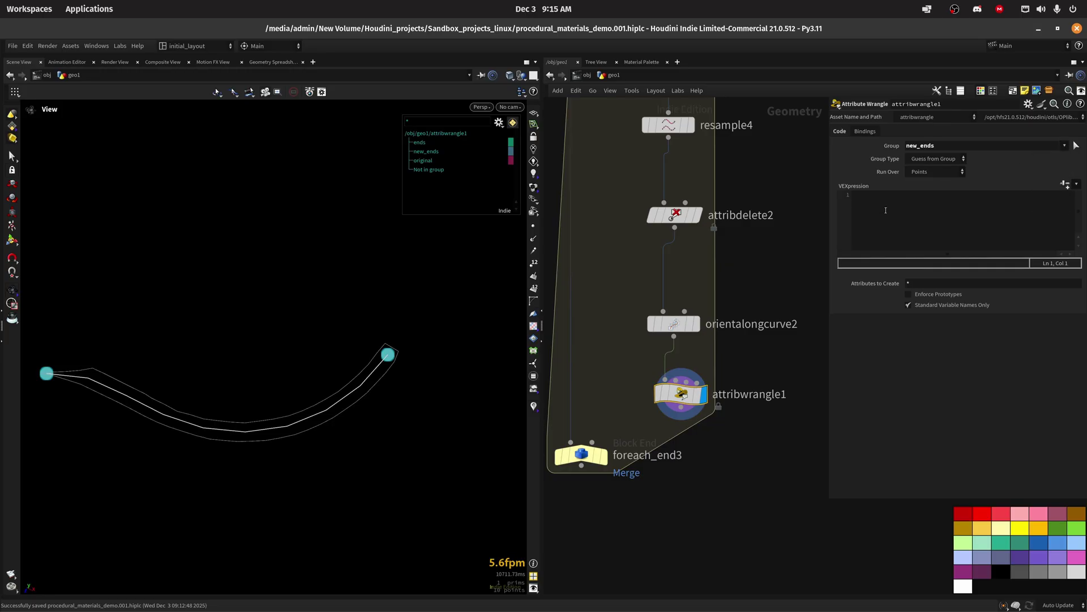
Step: Show point numbers and write the alternating float sign line plus v@N *= sign
{"action": "left_click", "coordinate": [534, 262]}
{"action": "middle_click_drag", "start_coordinate": [379, 372], "coordinate": [443, 361]}
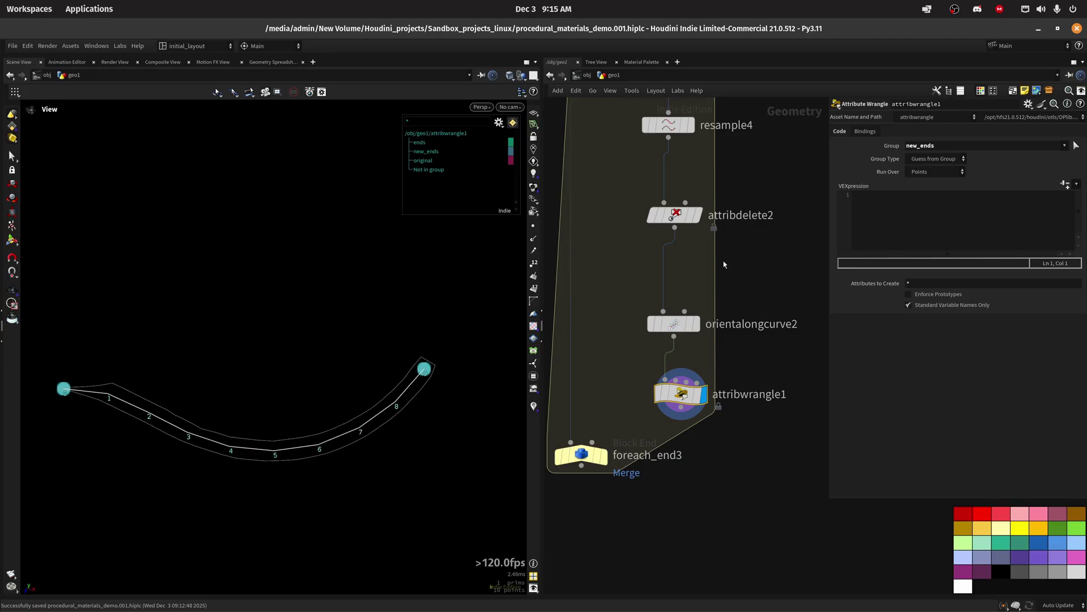
{"action": "left_click", "coordinate": [876, 221]}
{"action": "type", "text": "float sign = i@ptnum%2"}
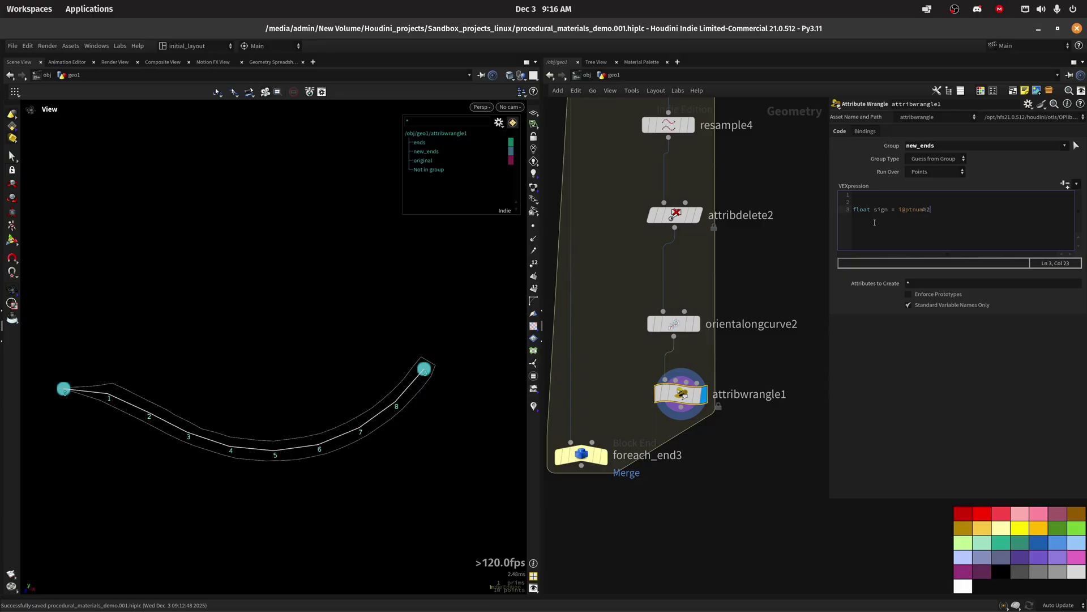
{"action": "type", "text": "("}
{"action": "key", "text": "End"}
{"action": "key", "text": "Return"}
{"action": "key", "text": "Return"}
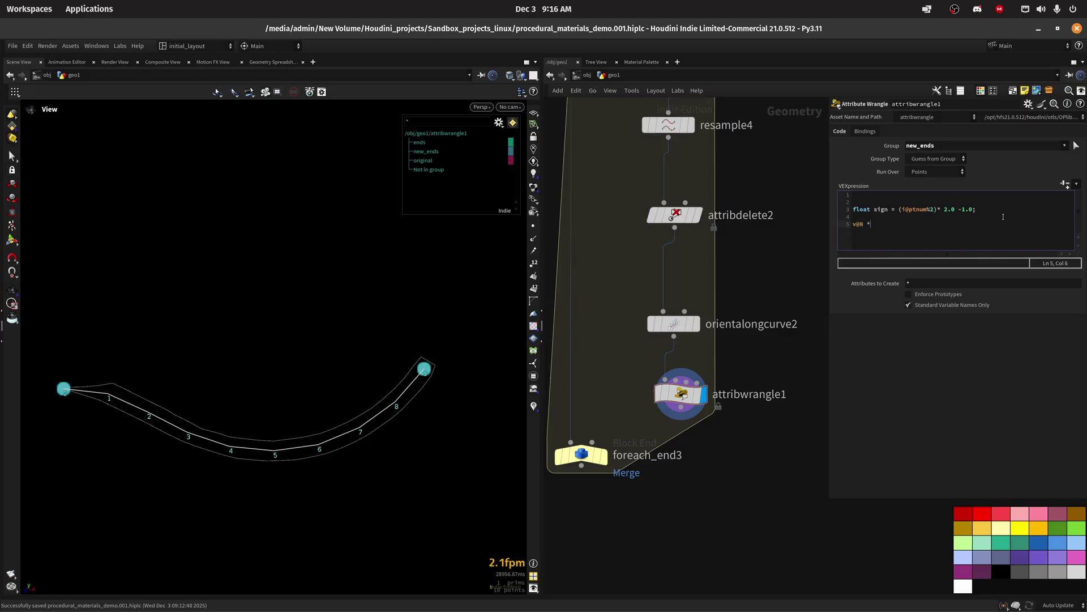
{"action": "type", "text": "v@N *= sign;"}
Step: Remove blank lines above the code, hide group highlights, and save the scene
{"action": "left_click_drag", "start_coordinate": [420, 363], "coordinate": [400, 380]}
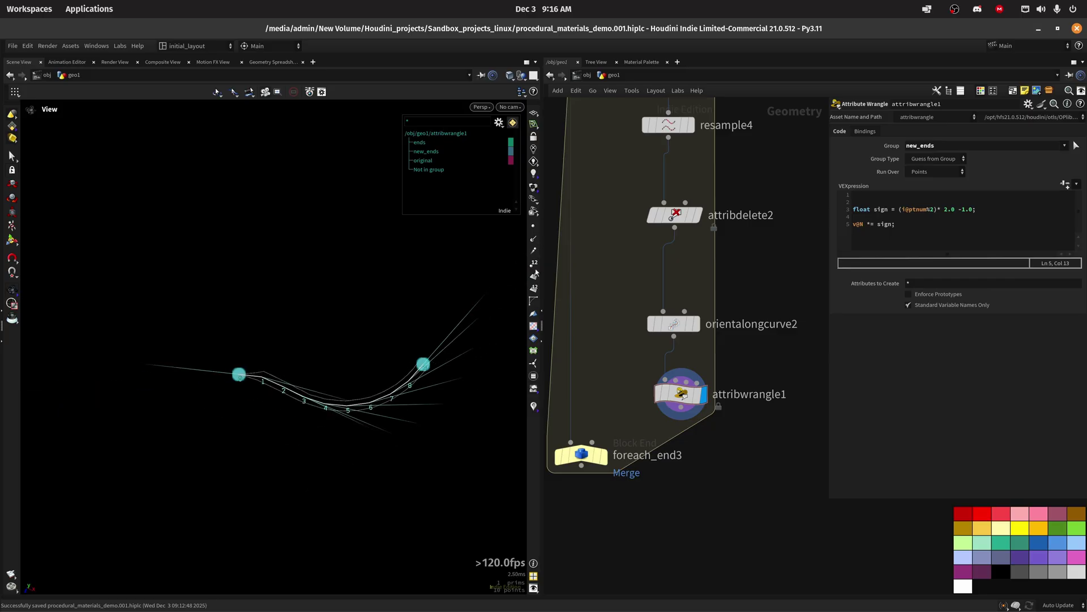
{"action": "left_click", "coordinate": [865, 197]}
{"action": "key", "text": "Delete"}
{"action": "key", "text": "Delete"}
{"action": "left_click_drag", "start_coordinate": [429, 397], "coordinate": [434, 372]}
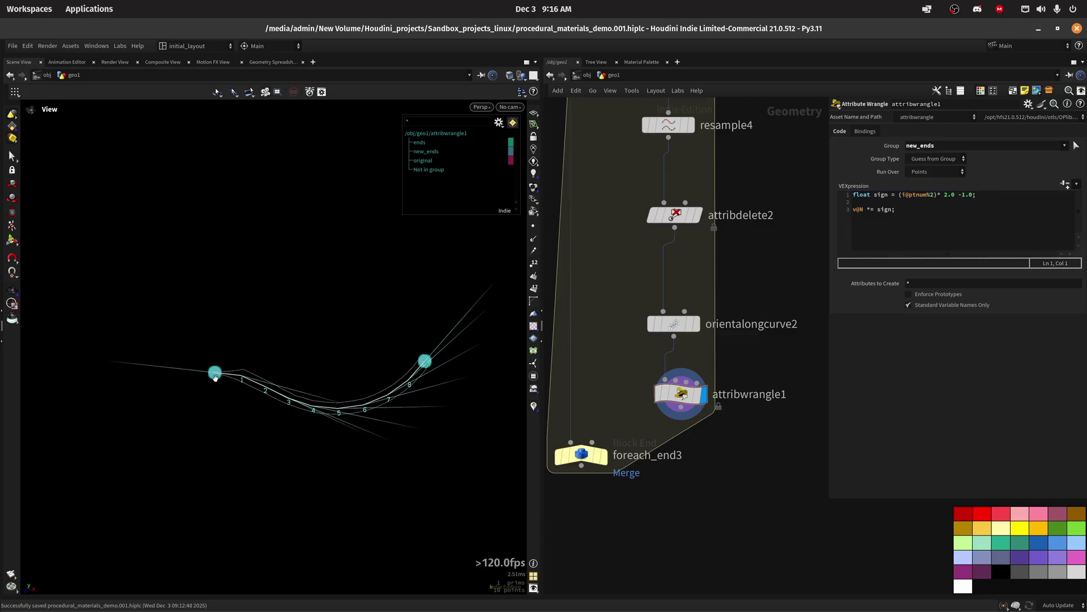
{"action": "left_click", "coordinate": [534, 389]}
{"action": "left_click_drag", "start_coordinate": [419, 397], "coordinate": [510, 388]}
{"action": "key", "text": "ctrl+s"}
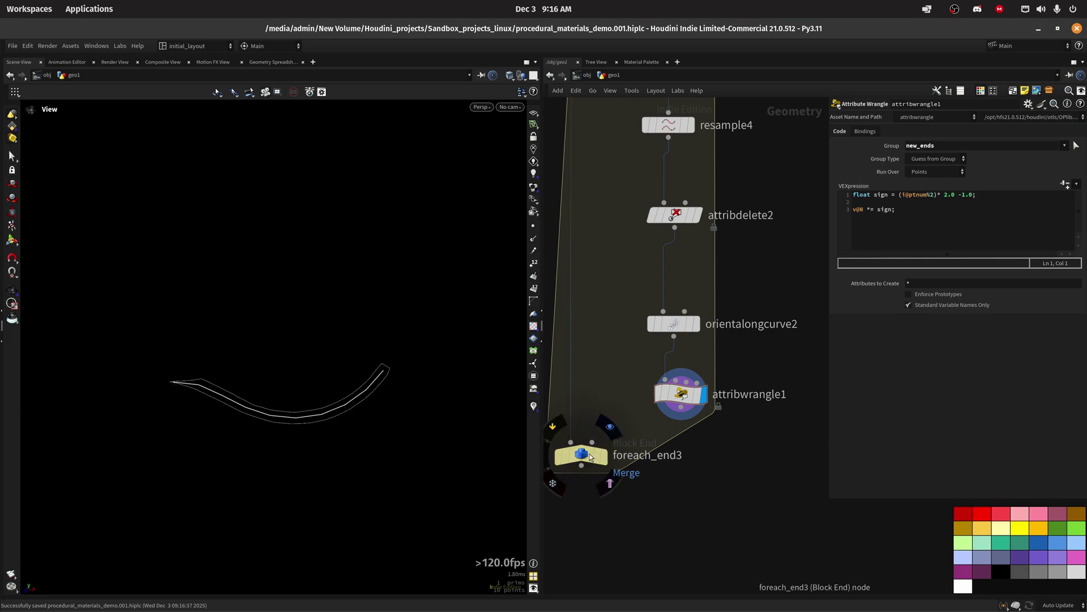
Step: Move foreach_end3 down and add a Peak node under attribwrangle1
{"action": "left_click_drag", "start_coordinate": [582, 455], "coordinate": [575, 575]}
{"action": "key", "text": "Tab"}
{"action": "type", "text": "peak"}
{"action": "key", "text": "Return"}
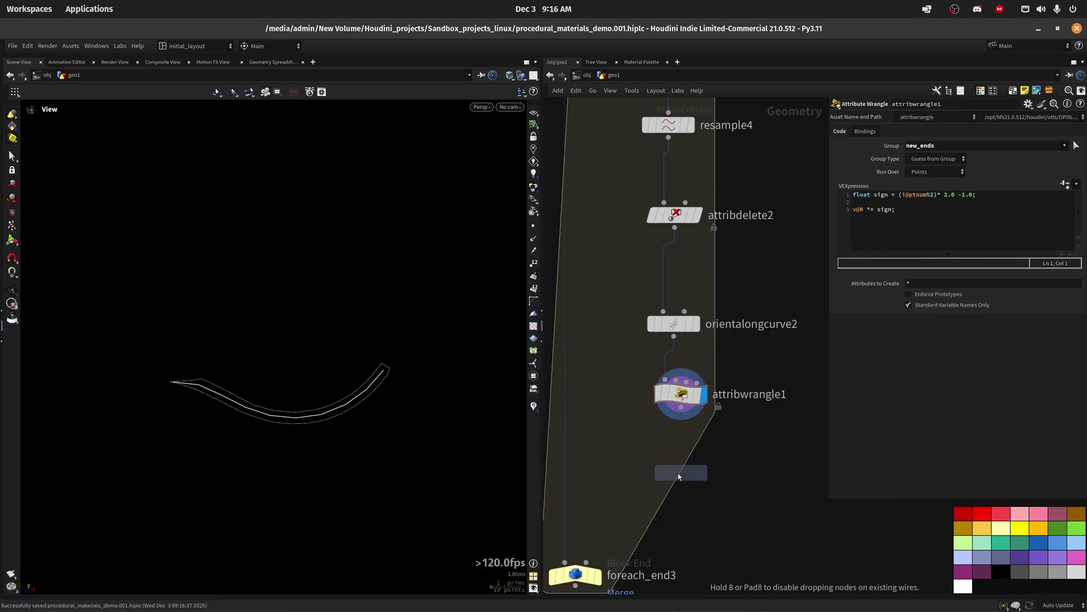
{"action": "left_click", "coordinate": [677, 475]}
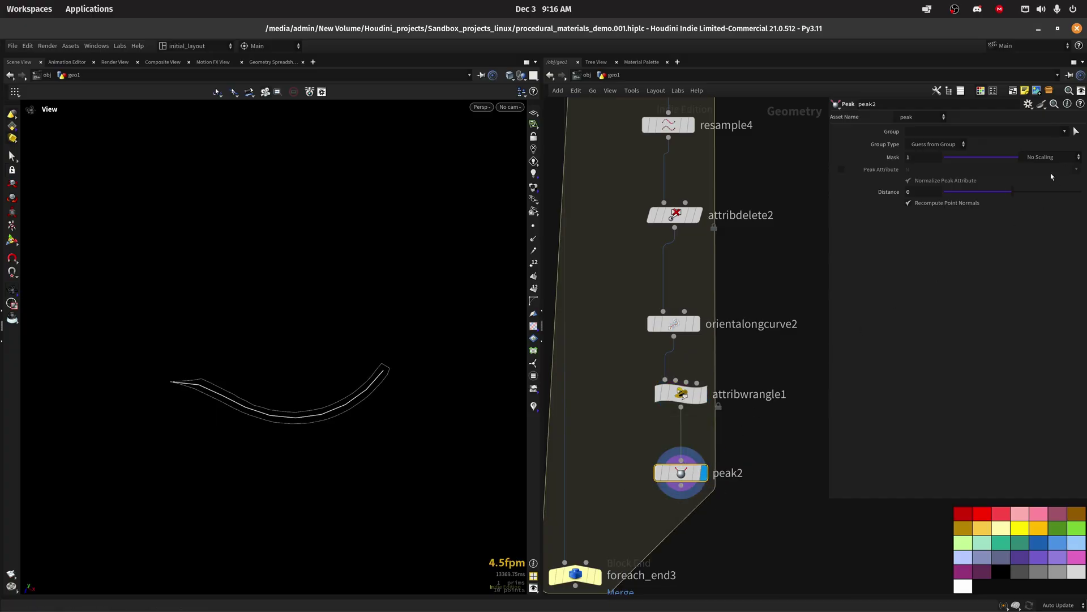
Step: Set peak2 to the new_ends group with a Distance of 0.025
{"action": "left_click", "coordinate": [1064, 131]}
{"action": "left_click", "coordinate": [1050, 181]}
{"action": "left_click_drag", "start_coordinate": [1017, 197], "coordinate": [1014, 198]}
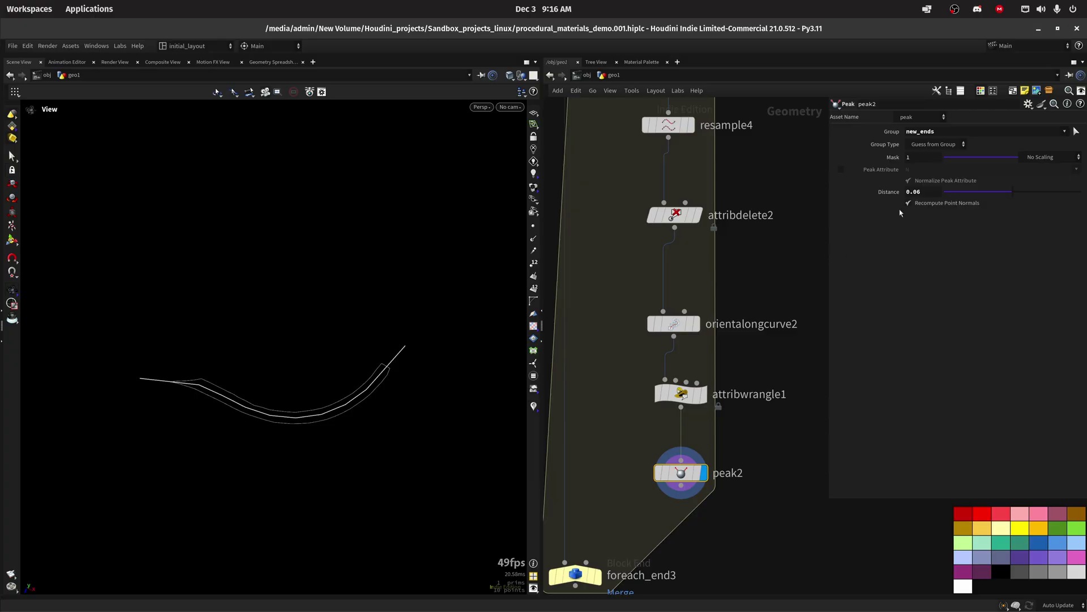
{"action": "double_click", "coordinate": [916, 192]}
{"action": "type", "text": "025"}
{"action": "key", "text": "Return"}
Step: Add an Attribute Delete node under peak2 and move the loop end lower
{"action": "middle_click_drag", "start_coordinate": [783, 415], "coordinate": [789, 309]}
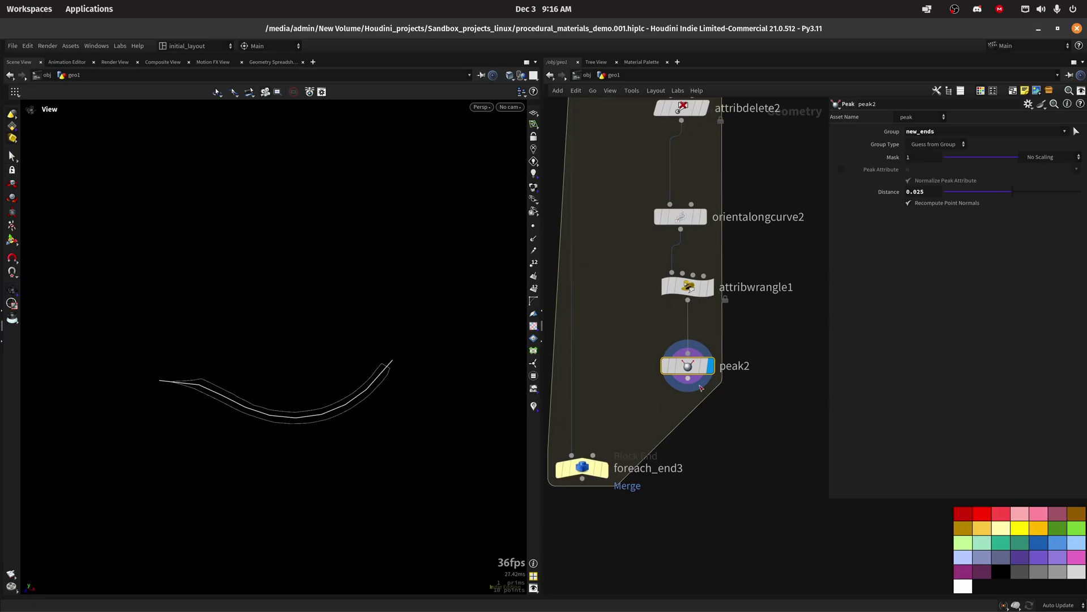
{"action": "key", "text": "Tab"}
{"action": "type", "text": "attde"}
{"action": "key", "text": "Return"}
{"action": "left_click", "coordinate": [689, 450]}
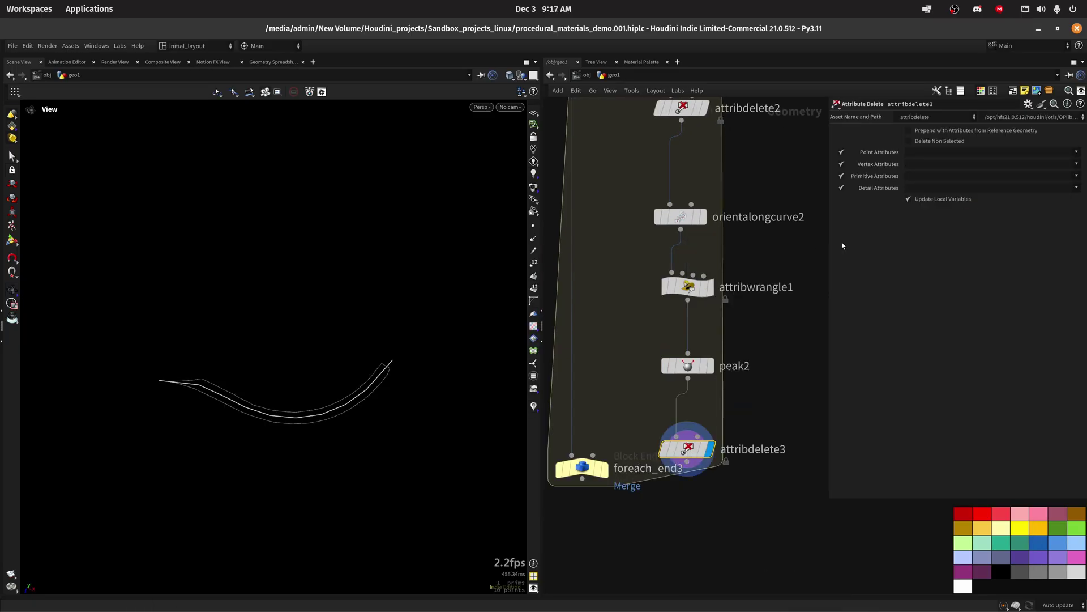
{"action": "left_click_drag", "start_coordinate": [575, 474], "coordinate": [575, 584]}
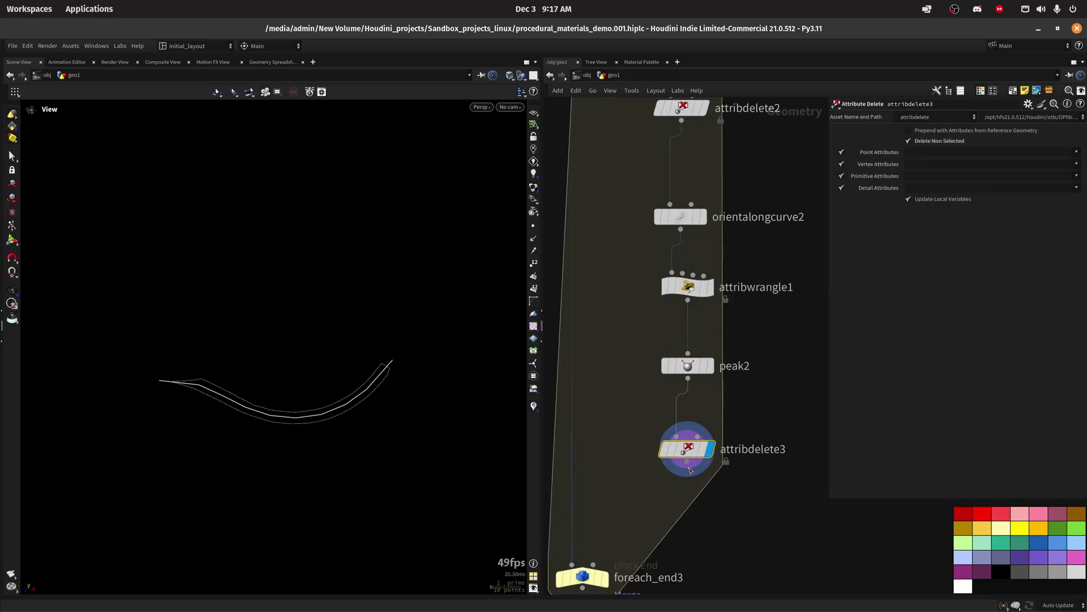
{"action": "key", "text": "Tab"}
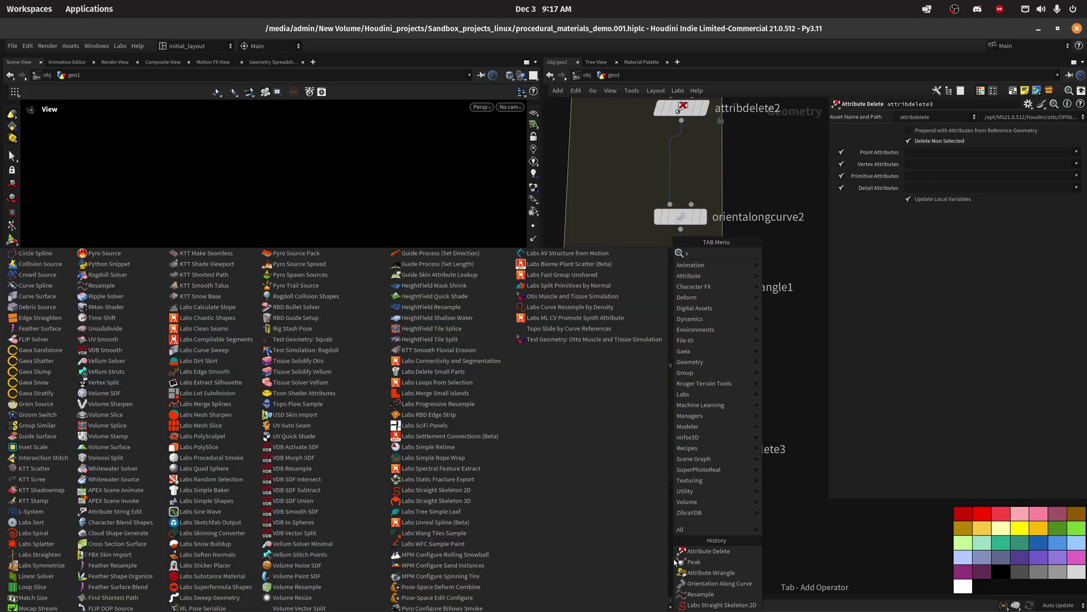
Step: Add a Sweep node (sweep4) directly under attribdelete3
{"action": "type", "text": "weep"}
{"action": "key", "text": "Return"}
{"action": "left_click", "coordinate": [674, 559]}
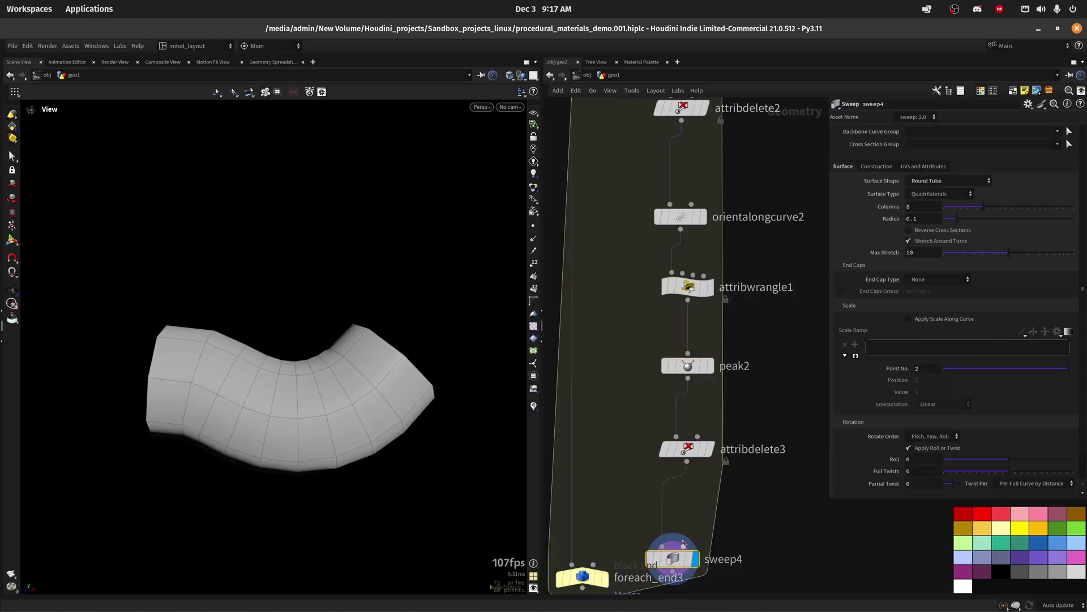
{"action": "left_click_drag", "start_coordinate": [674, 560], "coordinate": [695, 513]}
Step: Make sweep4 a Ribbon of Width 0.046 with reversed cross sections, then save
{"action": "left_click", "coordinate": [949, 181]}
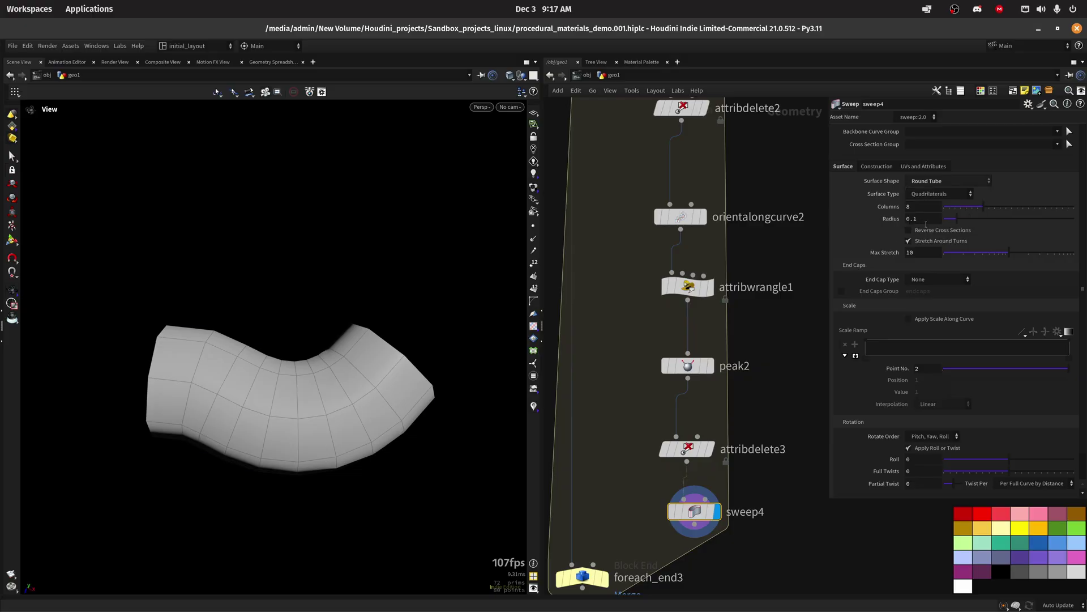
{"action": "left_click", "coordinate": [918, 224]}
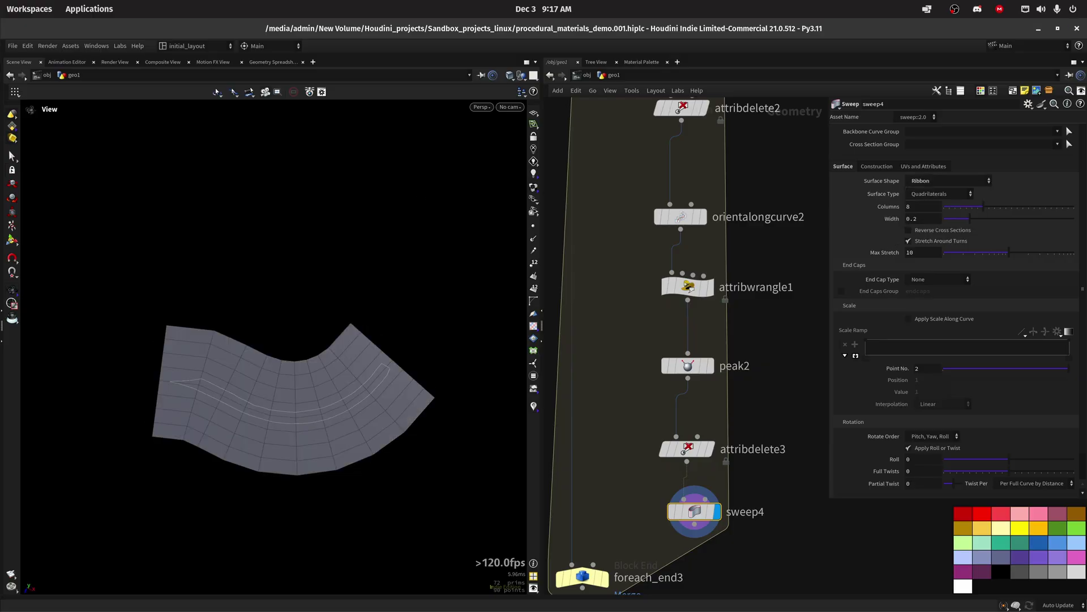
{"action": "left_click", "coordinate": [925, 167]}
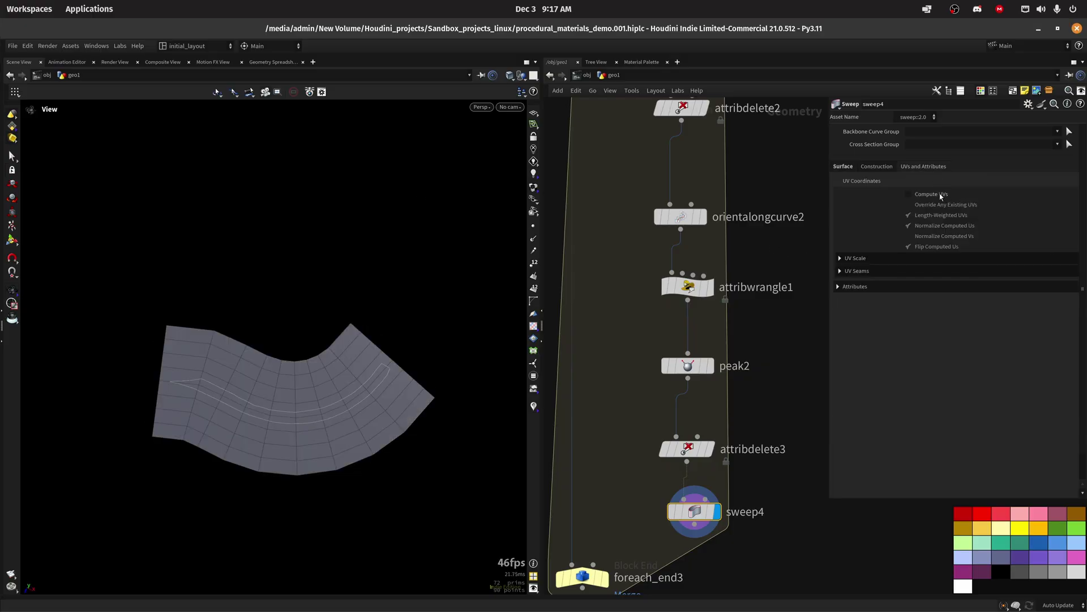
{"action": "left_click", "coordinate": [844, 166]}
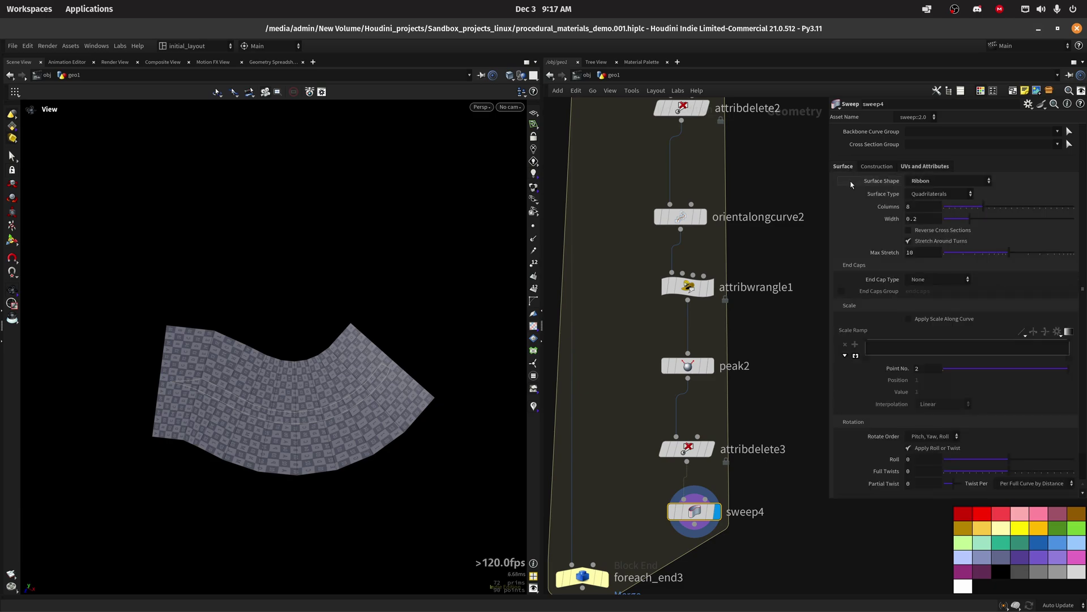
{"action": "scroll", "coordinate": [618, 333], "scroll_direction": "down", "scroll_amount": 4}
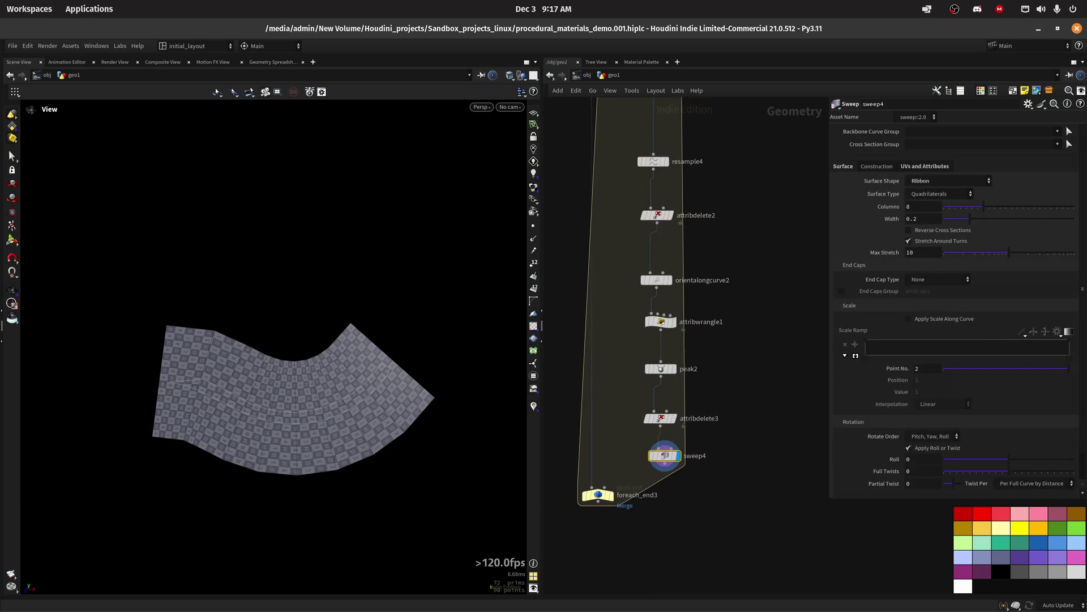
{"action": "double_click", "coordinate": [922, 217]}
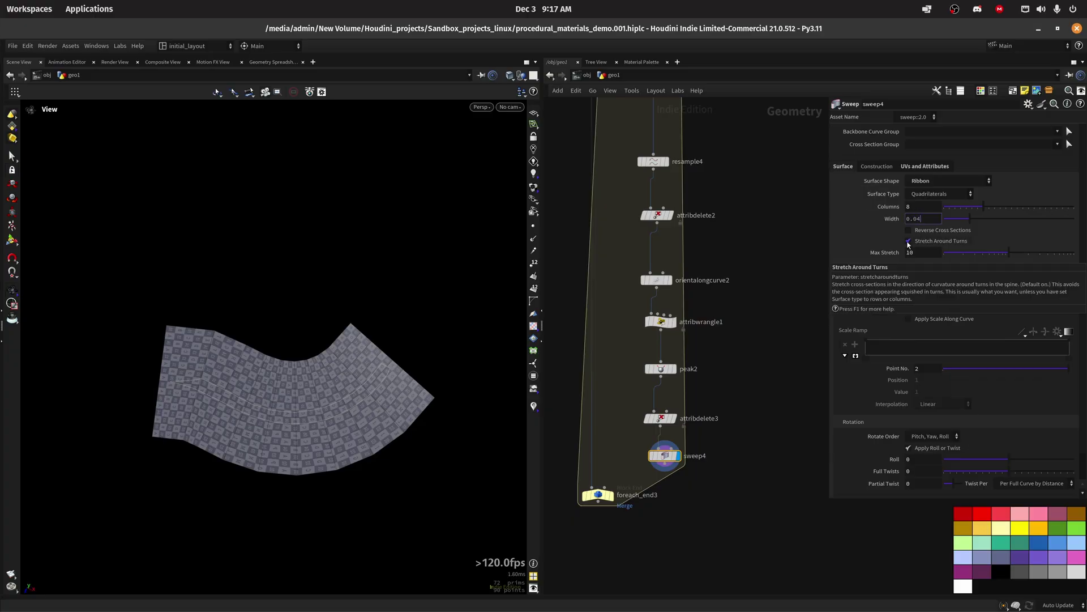
{"action": "key", "text": "Return"}
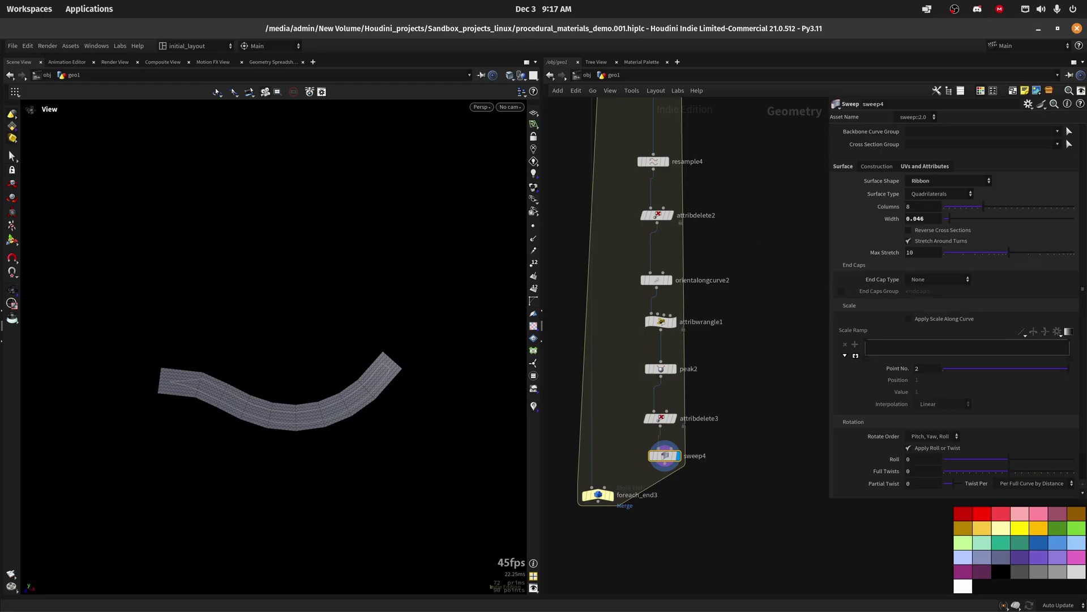
{"action": "left_click", "coordinate": [938, 230]}
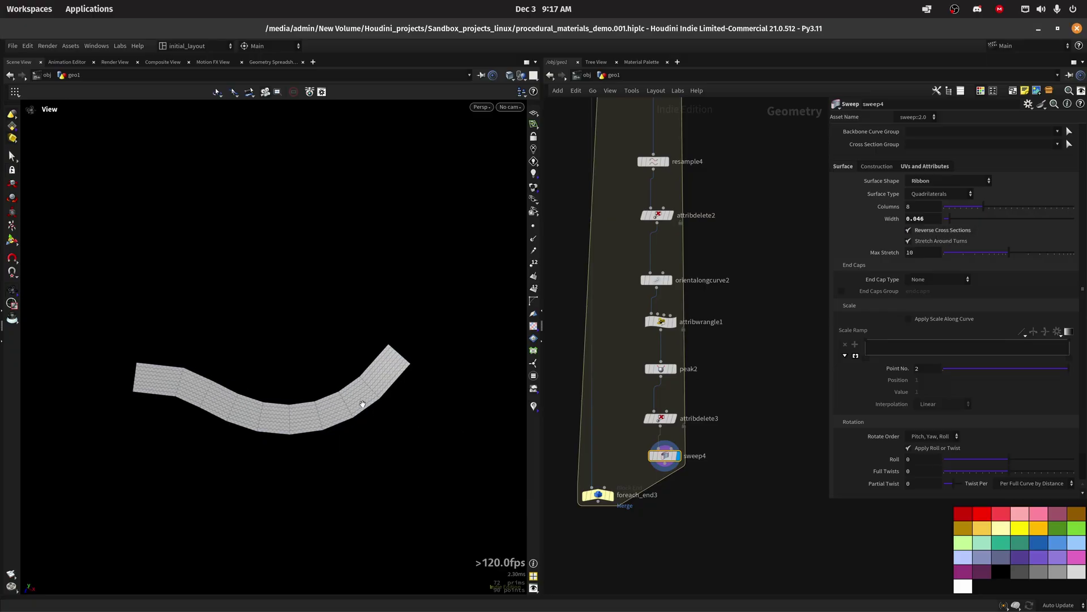
{"action": "left_click_drag", "start_coordinate": [376, 408], "coordinate": [390, 386]}
{"action": "key", "text": "ctrl+s"}
Step: Tidy the layout and splice null11 in after foreach_begin3, displaying it
{"action": "key", "text": "l"}
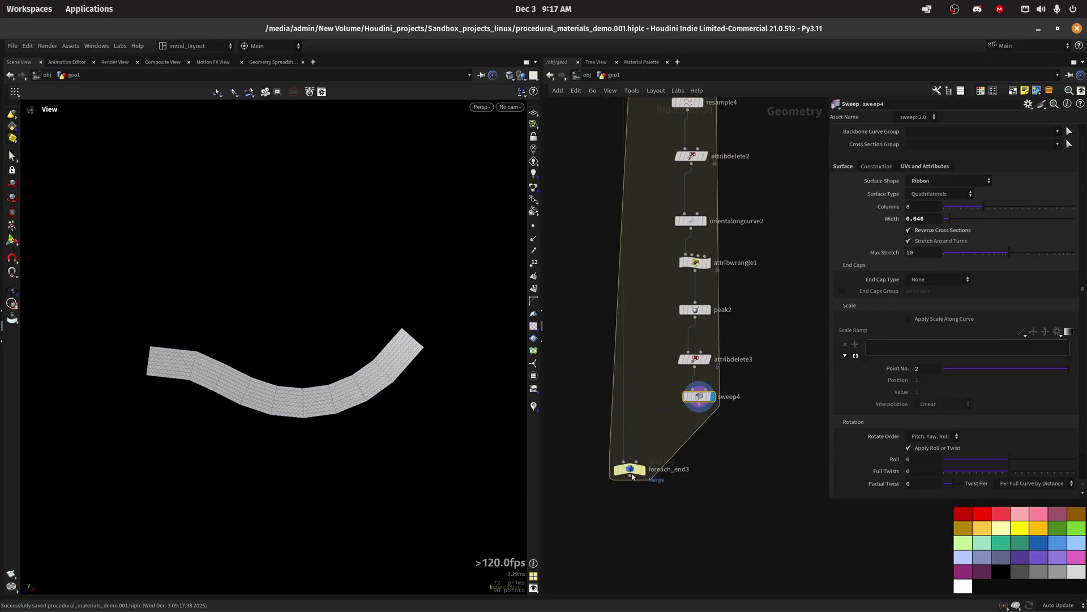
{"action": "key", "text": "h"}
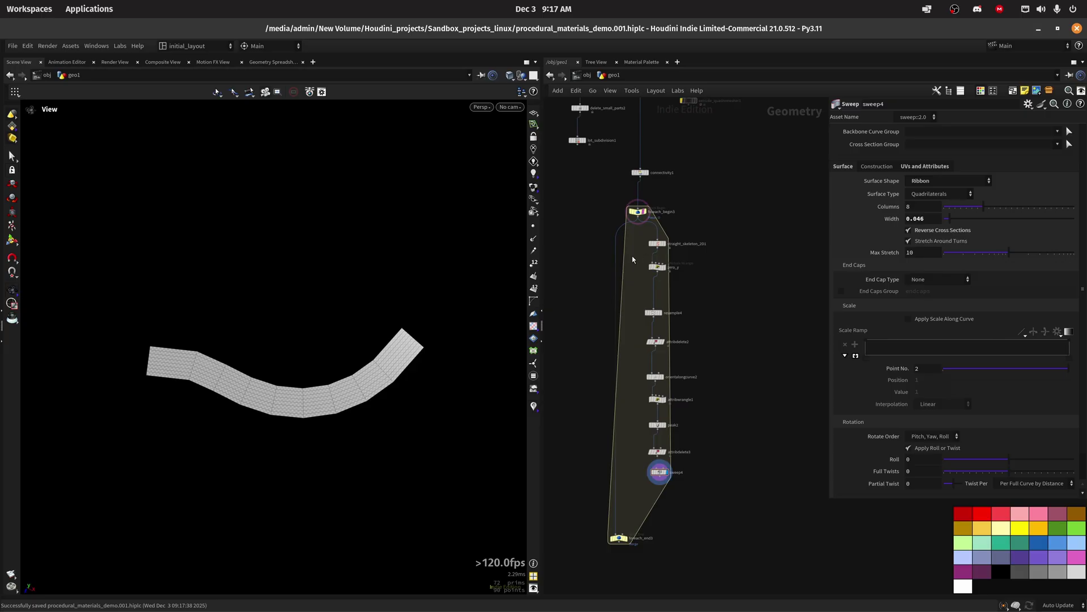
{"action": "key", "text": "Tab"}
{"action": "type", "text": "null"}
{"action": "key", "text": "Return"}
{"action": "left_click", "coordinate": [635, 273]}
{"action": "left_click_drag", "start_coordinate": [635, 272], "coordinate": [614, 288]}
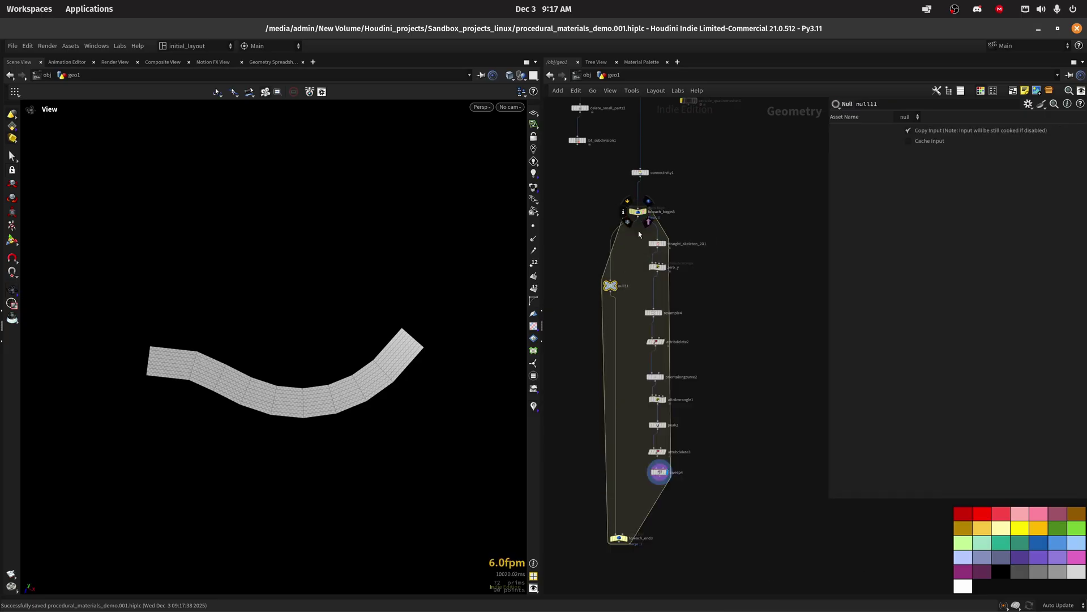
{"action": "key", "text": "r"}
{"action": "scroll", "coordinate": [625, 352], "scroll_direction": "up", "scroll_amount": 3}
Step: Add remesh1 below null11 with a Target Size of 0.01
{"action": "key", "text": "Tab"}
{"action": "type", "text": "remesh"}
{"action": "key", "text": "Return"}
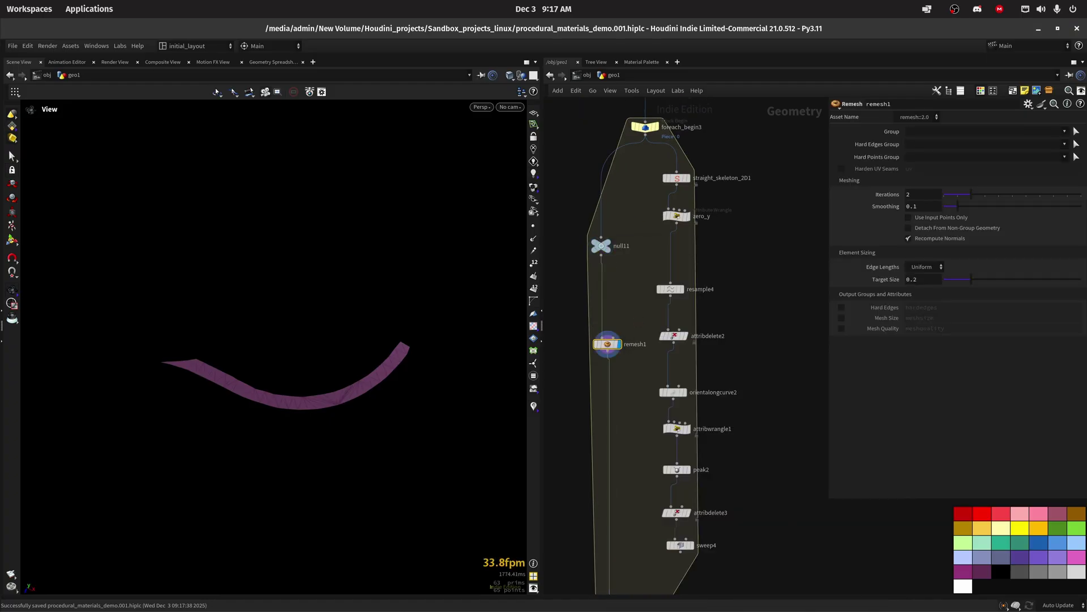
{"action": "double_click", "coordinate": [925, 281]}
{"action": "type", "text": "01"}
{"action": "key", "text": "Return"}
{"action": "middle_click_drag", "start_coordinate": [632, 519], "coordinate": [643, 376]}
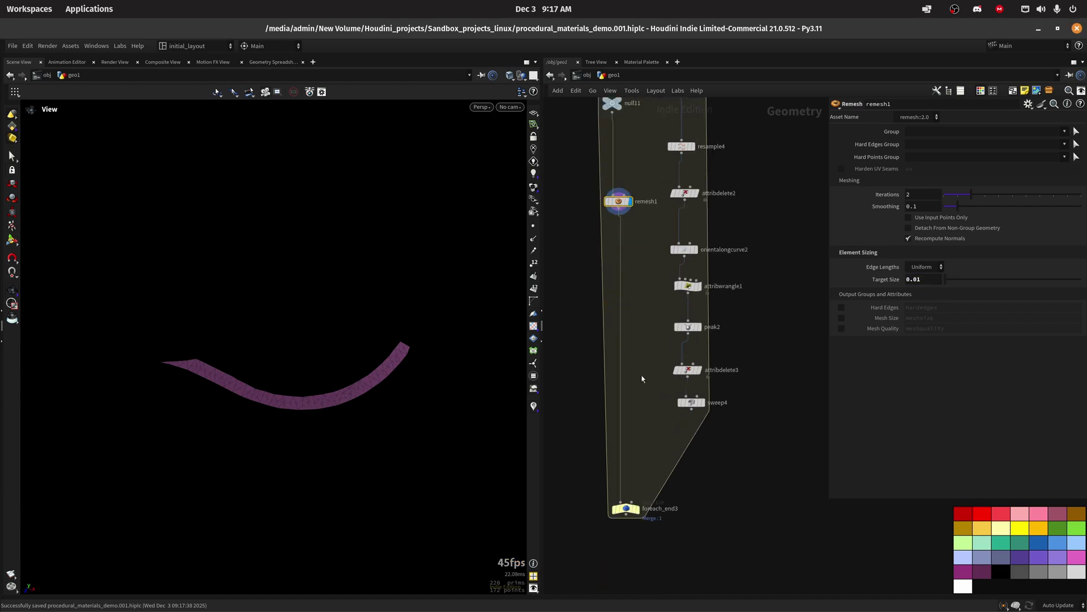
Step: Insert a Labs UV Transfer node between remesh1 and the loop end, viewing its UVs
{"action": "key", "text": "Tab"}
{"action": "type", "text": "labuvtr"}
{"action": "key", "text": "Return"}
{"action": "left_click", "coordinate": [626, 436]}
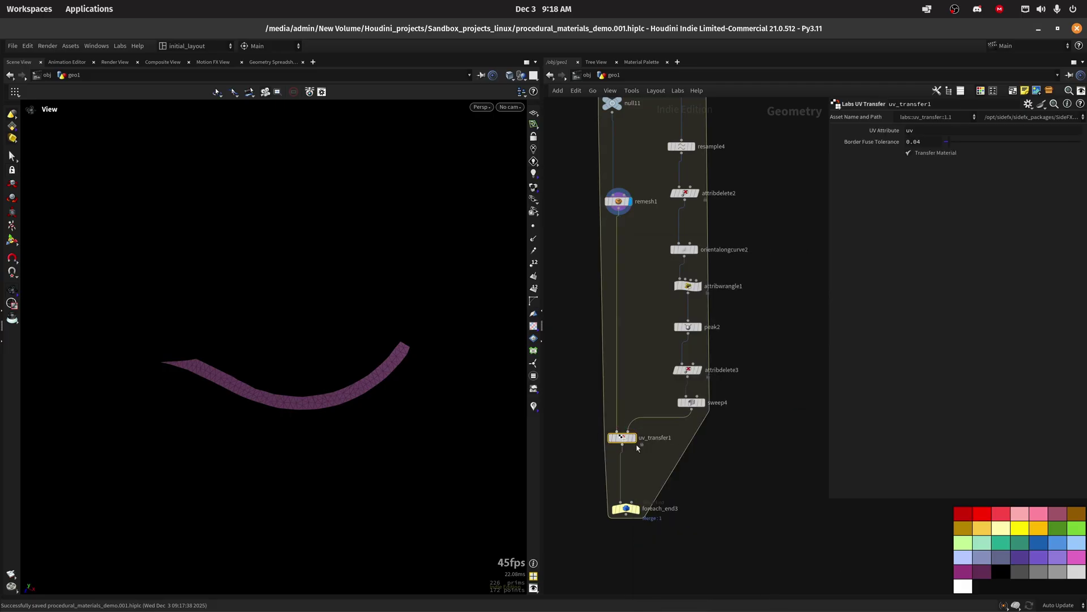
{"action": "left_click", "coordinate": [637, 425]}
{"action": "scroll", "coordinate": [330, 396], "scroll_direction": "up", "scroll_amount": 5}
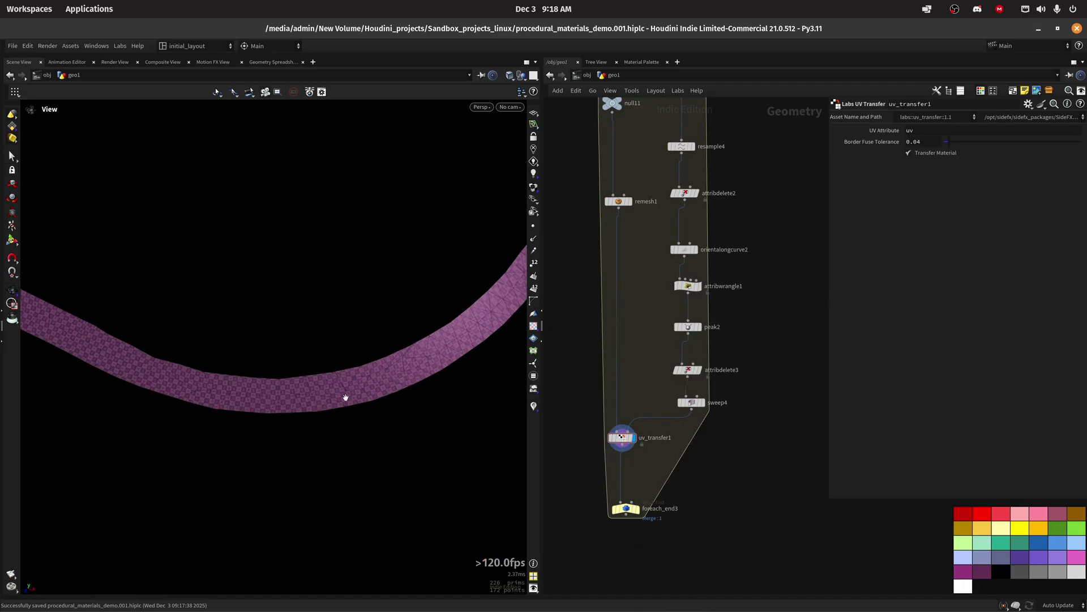
{"action": "key", "text": "space+5"}
{"action": "scroll", "coordinate": [410, 385], "scroll_direction": "down", "scroll_amount": 10}
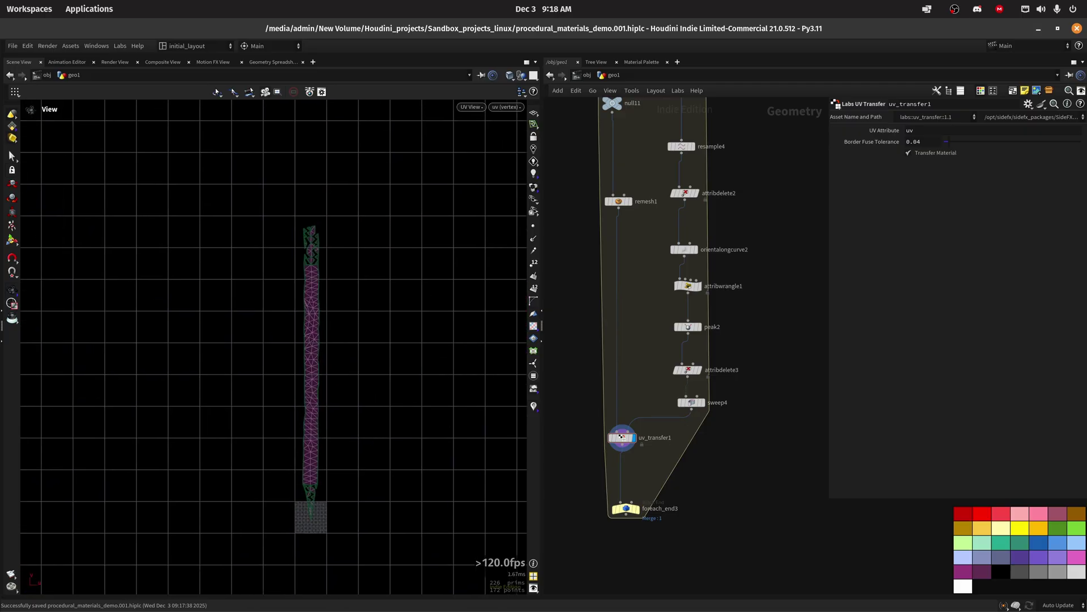
Step: Set uv_transfer1's Border Fuse Tolerance to 0.3 and check the UV layout
{"action": "left_click_drag", "start_coordinate": [915, 142], "coordinate": [919, 143]}
{"action": "key", "text": "Return"}
{"action": "key", "text": "space+1"}
{"action": "scroll", "coordinate": [411, 395], "scroll_direction": "down", "scroll_amount": 5}
{"action": "key", "text": "space+5"}
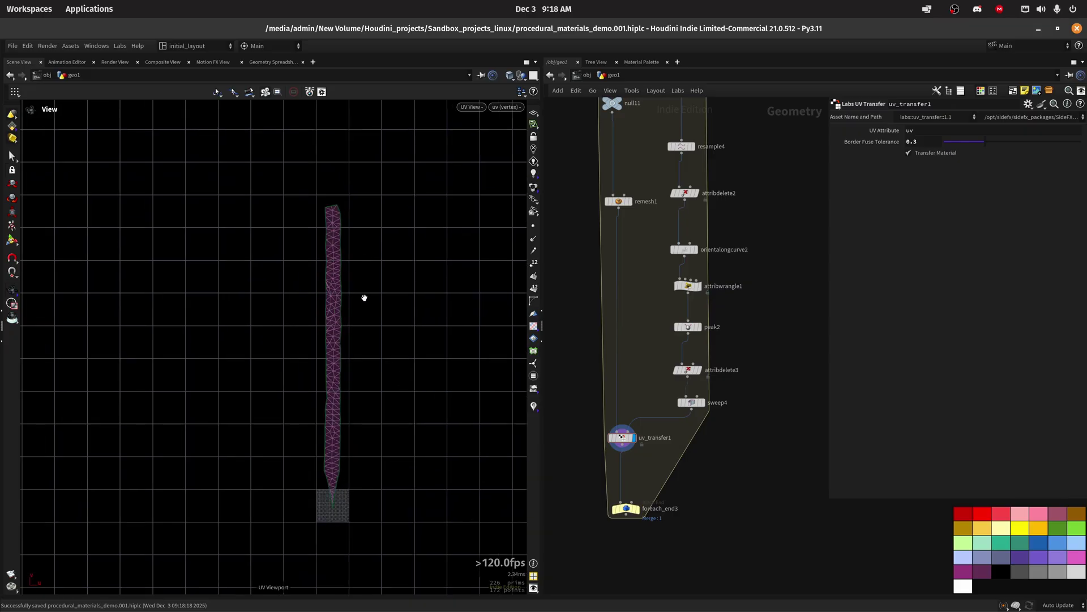
{"action": "scroll", "coordinate": [340, 317], "scroll_direction": "up", "scroll_amount": 2}
{"action": "scroll", "coordinate": [349, 287], "scroll_direction": "up", "scroll_amount": 1}
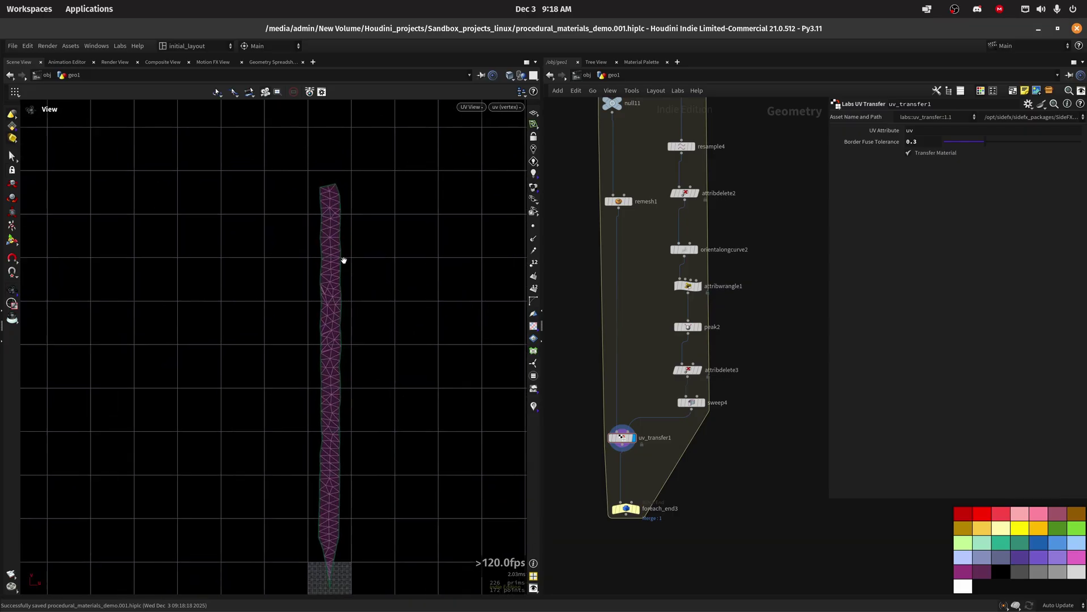
{"action": "scroll", "coordinate": [352, 408], "scroll_direction": "down", "scroll_amount": 1}
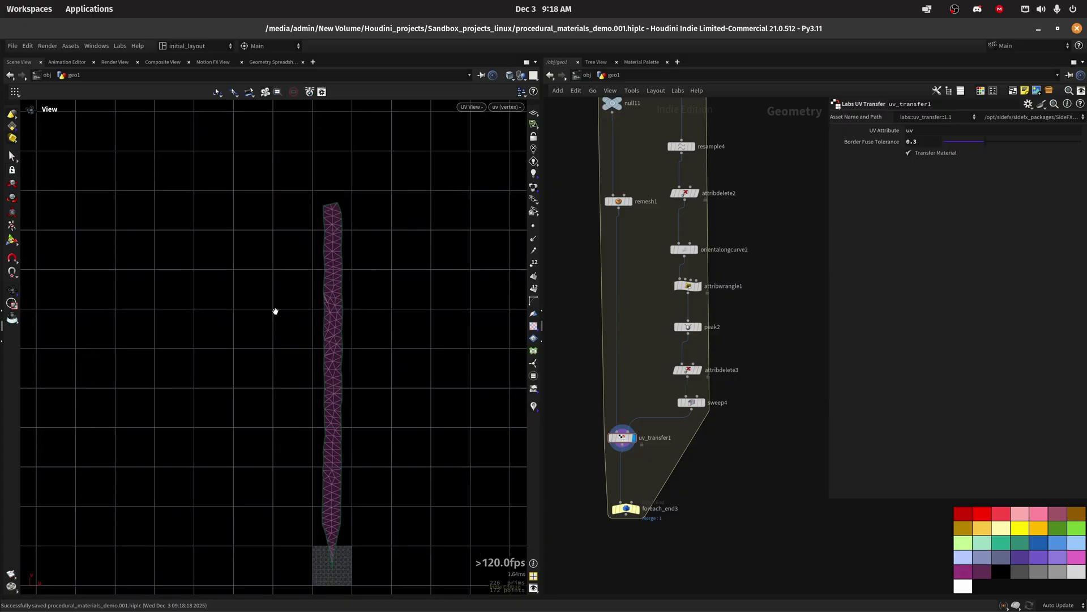
{"action": "scroll", "coordinate": [399, 314], "scroll_direction": "down", "scroll_amount": 2}
Step: Move foreach_end3 below uv_transfer1 to make room in the loop
{"action": "key", "text": "space+1"}
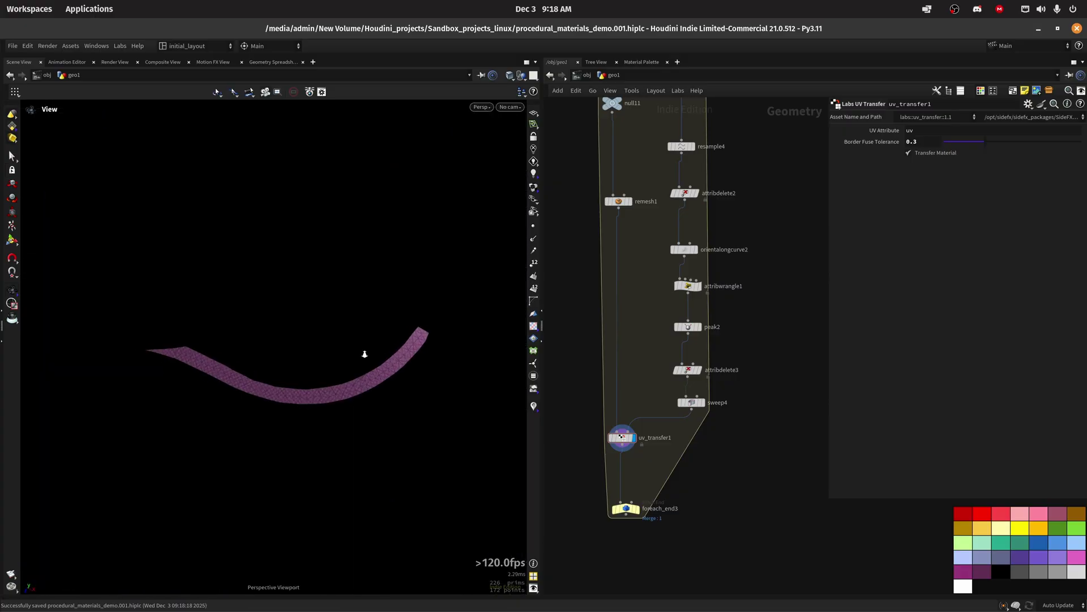
{"action": "middle_click_drag", "start_coordinate": [628, 514], "coordinate": [625, 426]}
{"action": "left_click_drag", "start_coordinate": [626, 426], "coordinate": [625, 517]}
{"action": "middle_click_drag", "start_coordinate": [628, 211], "coordinate": [628, 348]}
Step: Add a Null named origP1 on the wire below remesh1
{"action": "key", "text": "Tab"}
{"action": "type", "text": "null"}
{"action": "key", "text": "Return"}
{"action": "left_click", "coordinate": [610, 356]}
{"action": "double_click", "coordinate": [625, 353]}
{"action": "type", "text": "origP1"}
{"action": "key", "text": "Return"}
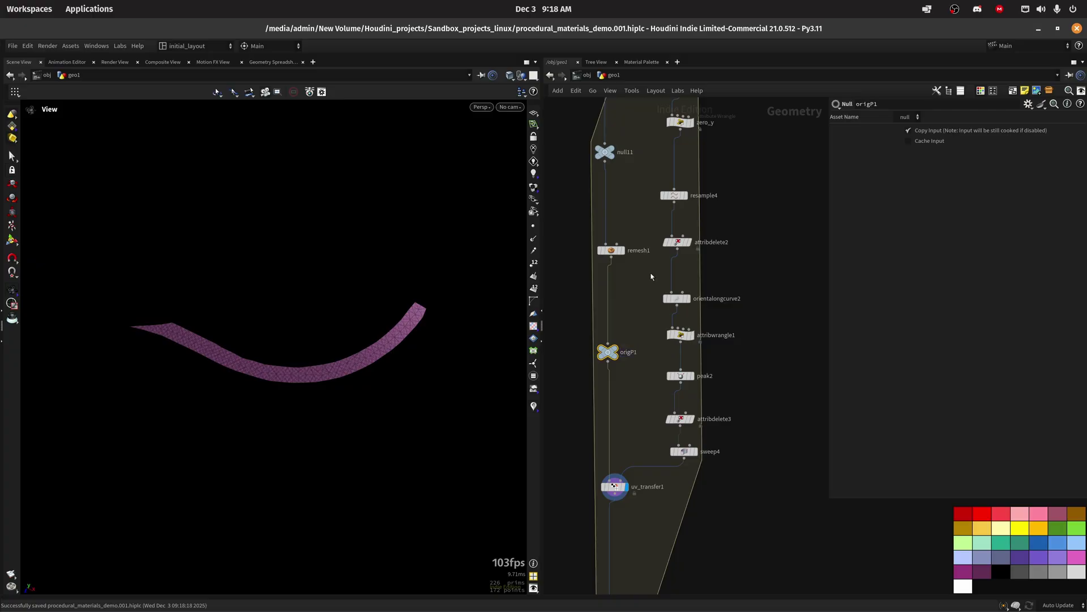
Step: Add uvflatten1 below uv_transfer1 and display it in the UV view
{"action": "middle_click_drag", "start_coordinate": [640, 543], "coordinate": [638, 357]}
{"action": "scroll", "coordinate": [638, 357], "scroll_direction": "up", "scroll_amount": 3}
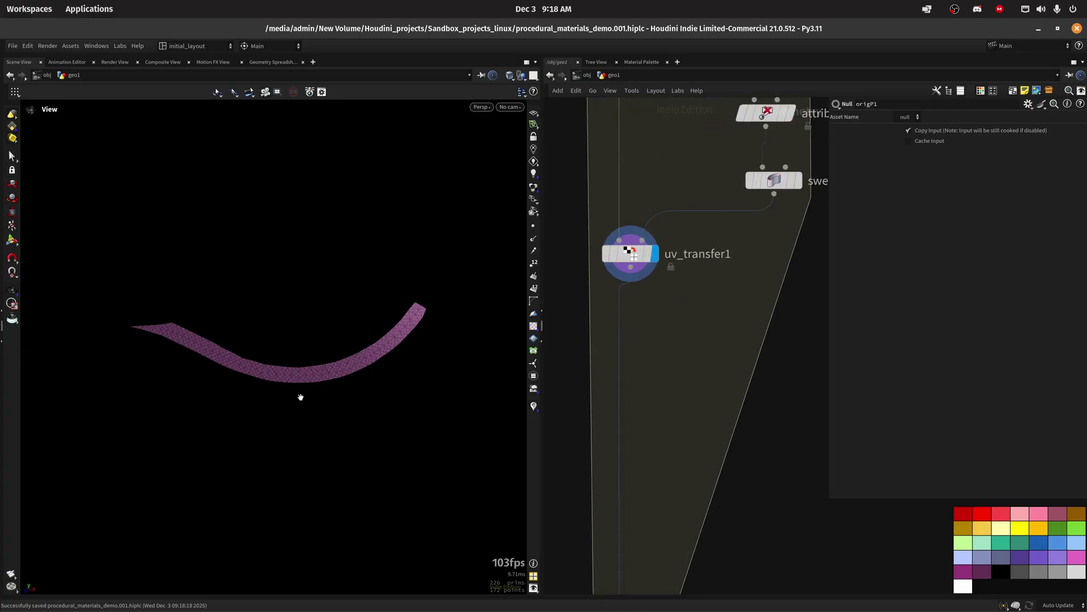
{"action": "key", "text": "space+5"}
{"action": "key", "text": "Tab"}
{"action": "mouse_move", "coordinate": [655, 376]}
{"action": "left_click", "coordinate": [730, 340]}
{"action": "left_click", "coordinate": [640, 375]}
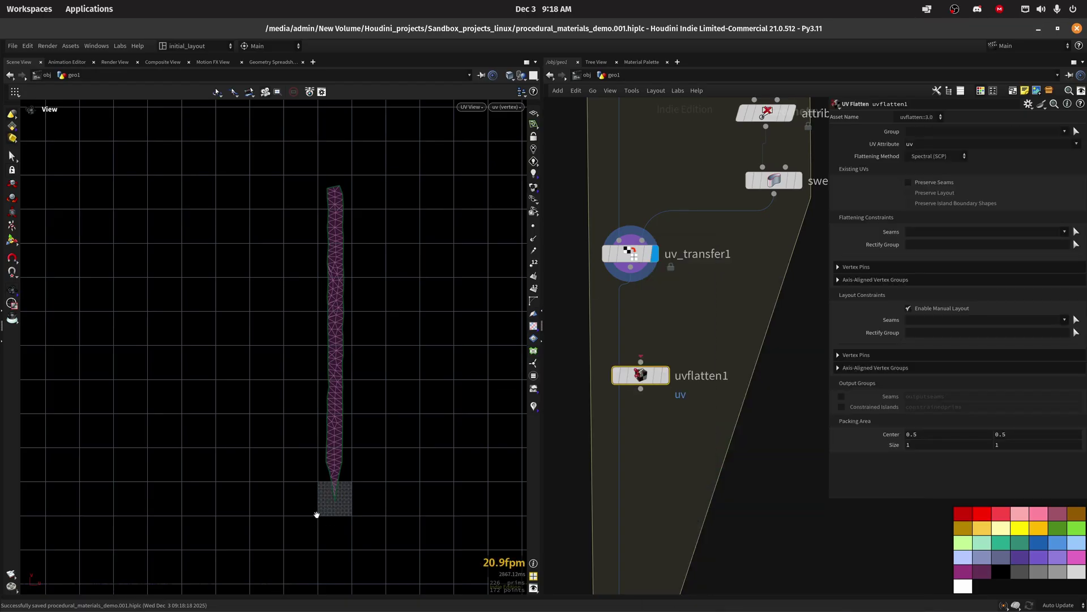
{"action": "left_click_drag", "start_coordinate": [644, 380], "coordinate": [626, 390]}
{"action": "left_click", "coordinate": [647, 385]}
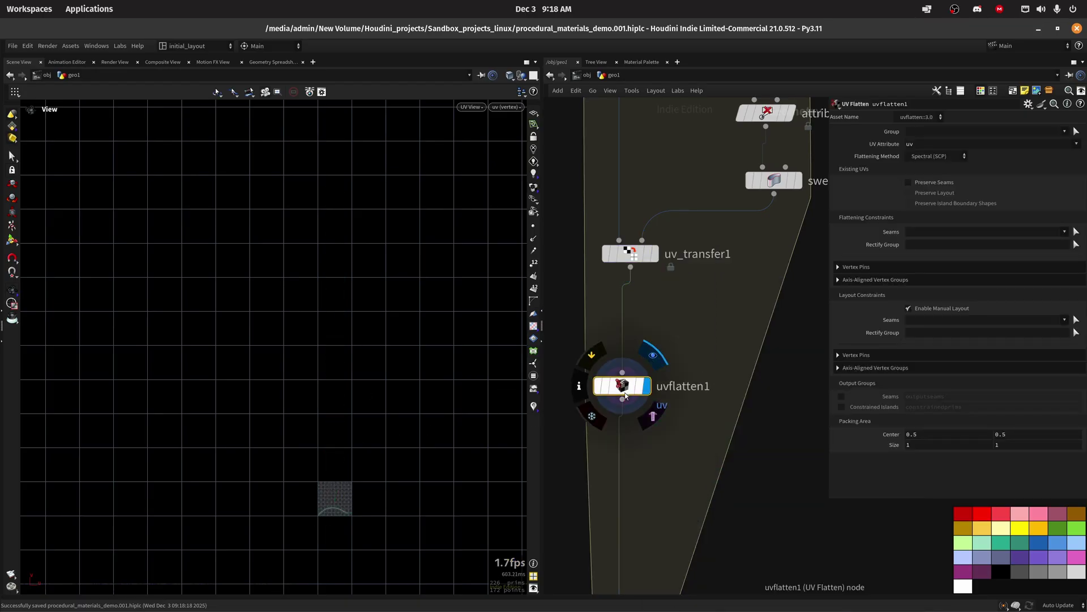
Step: Enable Preserve Seams and disable Enable Manual Layout on uvflatten1
{"action": "left_click", "coordinate": [935, 183]}
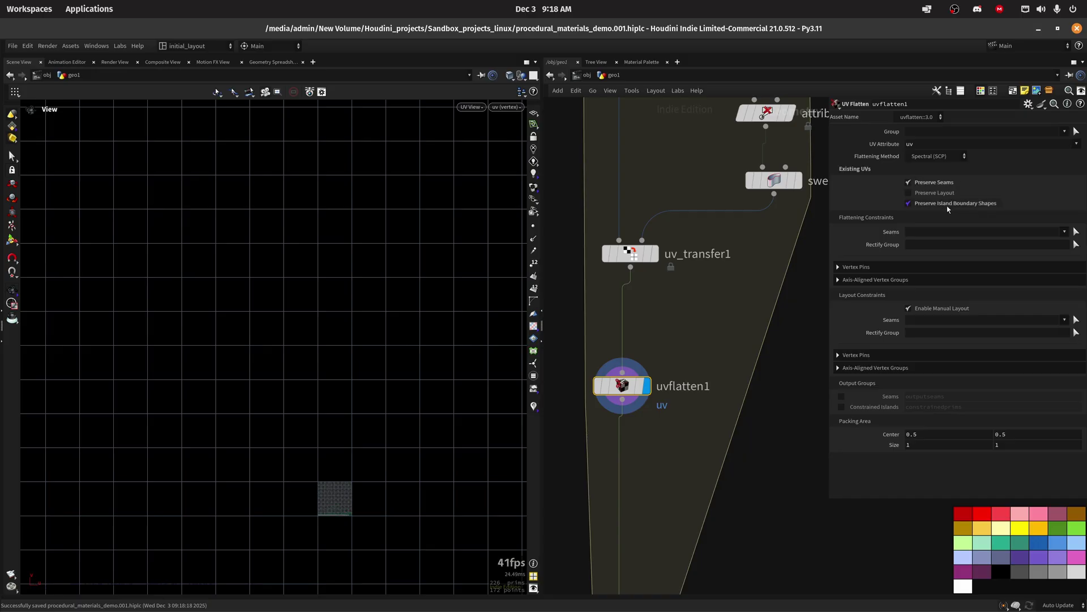
{"action": "scroll", "coordinate": [335, 509], "scroll_direction": "up", "scroll_amount": 8}
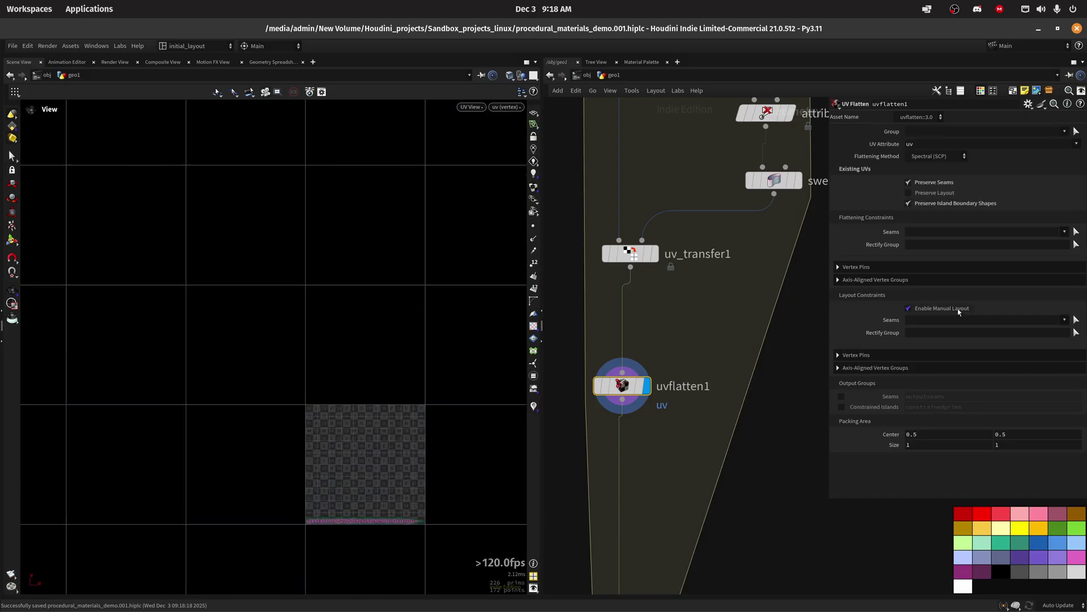
{"action": "left_click", "coordinate": [909, 308]}
{"action": "middle_click_drag", "start_coordinate": [408, 517], "coordinate": [369, 406]}
{"action": "scroll", "coordinate": [368, 406], "scroll_direction": "up", "scroll_amount": 6}
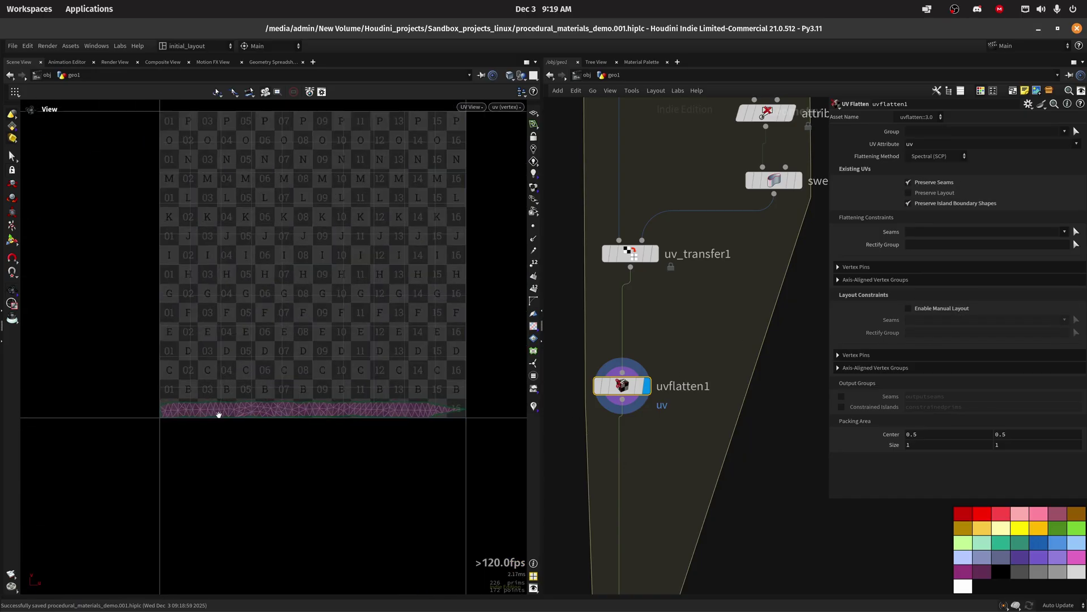
{"action": "key", "text": "space+1"}
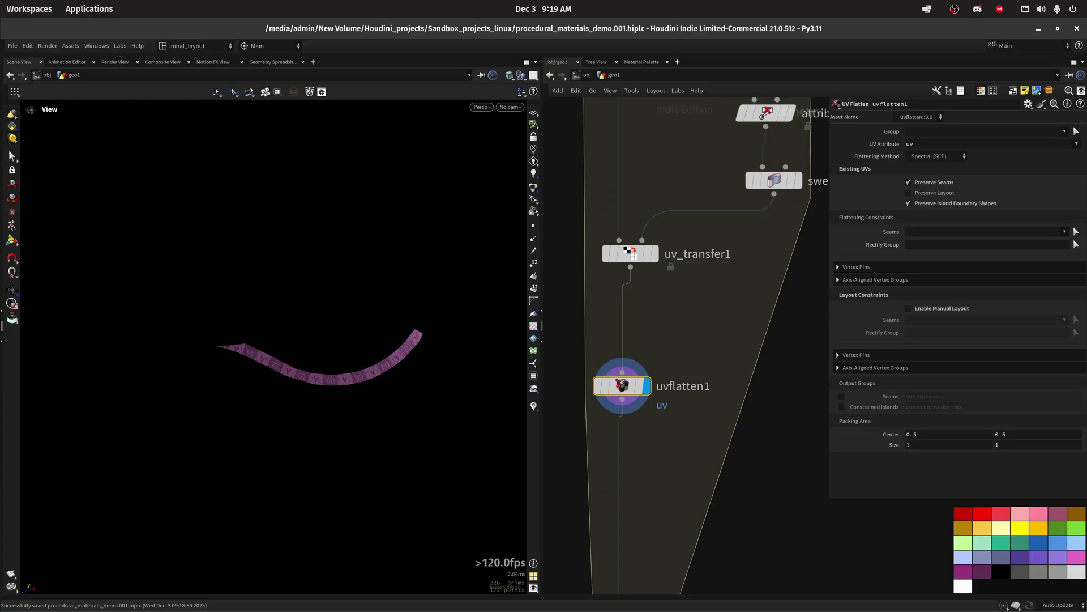
{"action": "middle_click_drag", "start_coordinate": [641, 449], "coordinate": [647, 356]}
Step: Add measure2 below uvflatten1 with Accumulate set to Throughout
{"action": "key", "text": "Tab"}
{"action": "type", "text": "mea"}
{"action": "key", "text": "Return"}
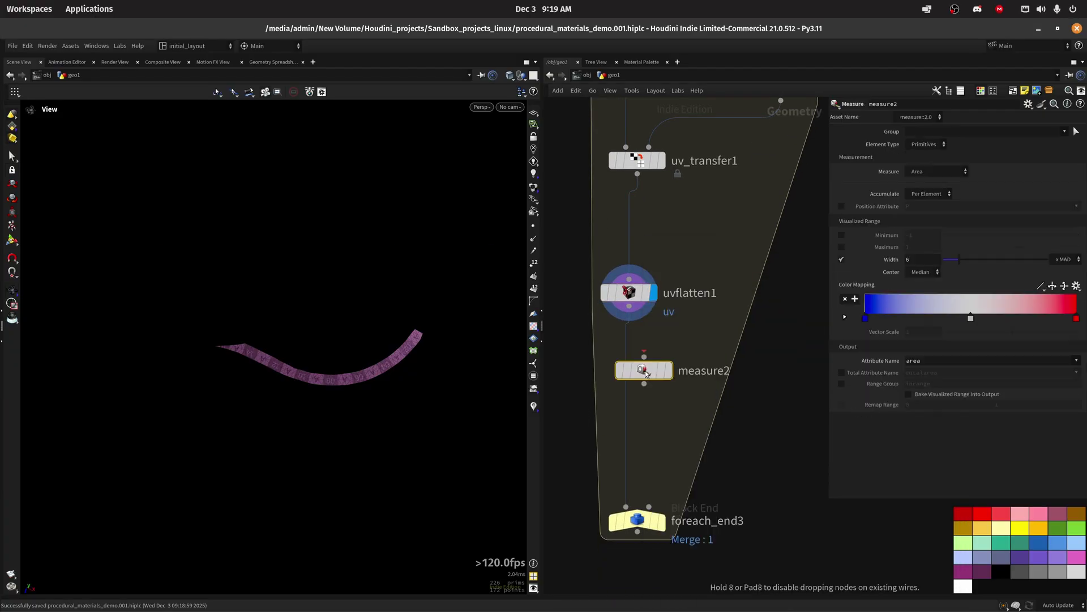
{"action": "left_click", "coordinate": [638, 369]}
{"action": "left_click", "coordinate": [654, 369]}
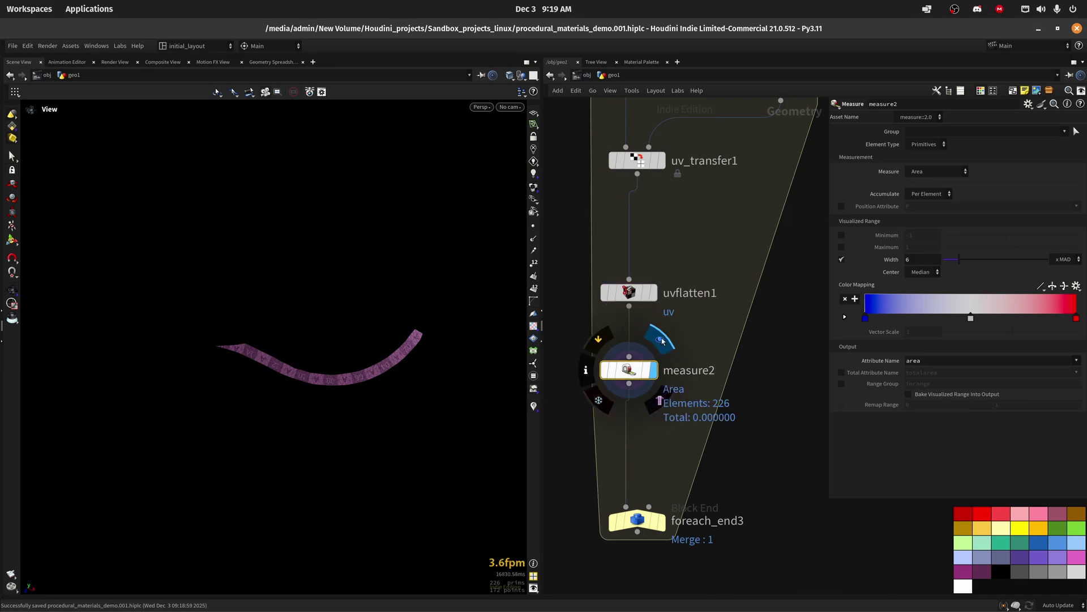
{"action": "scroll", "coordinate": [341, 368], "scroll_direction": "up", "scroll_amount": 3}
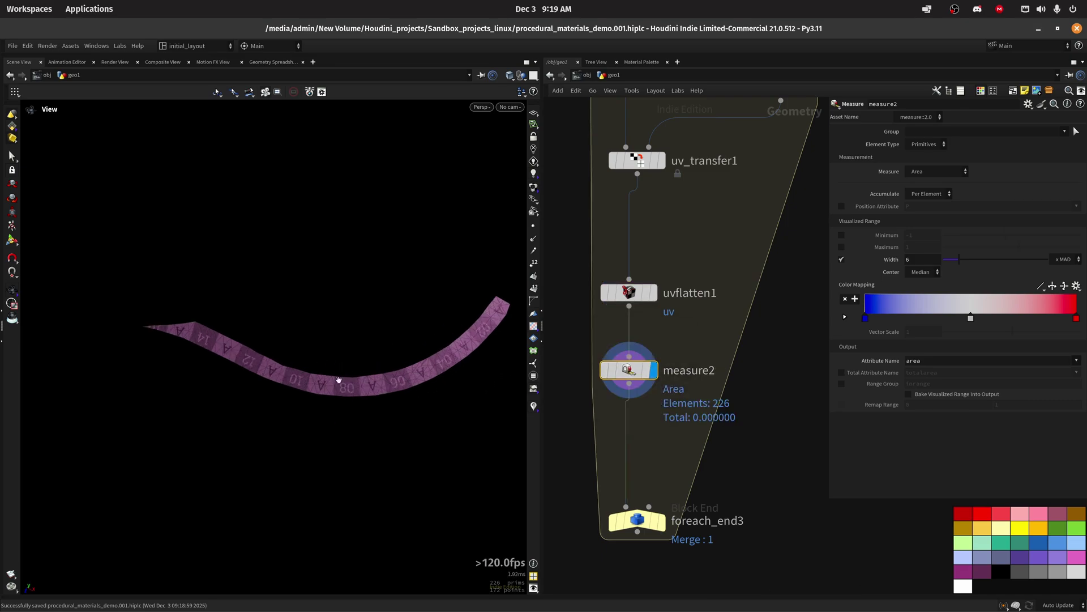
{"action": "left_click_drag", "start_coordinate": [333, 383], "coordinate": [378, 401], "text": "alt"}
{"action": "left_click", "coordinate": [930, 193]}
{"action": "left_click", "coordinate": [927, 227]}
{"action": "left_click_drag", "start_coordinate": [296, 425], "coordinate": [381, 379], "text": "alt"}
Step: Add splituvseams2 below measure2, promoting the split to a point attribute
{"action": "middle_click_drag", "start_coordinate": [640, 440], "coordinate": [655, 380]}
{"action": "key", "text": "Tab"}
{"action": "type", "text": "spliu"}
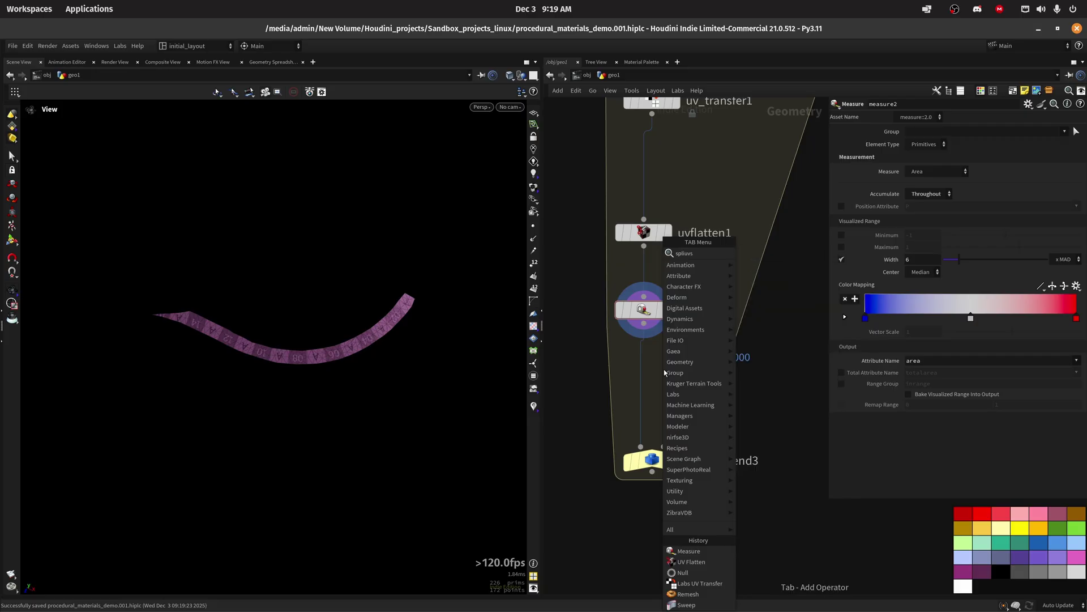
{"action": "key", "text": "Return"}
{"action": "left_click", "coordinate": [663, 369]}
{"action": "left_click", "coordinate": [675, 342]}
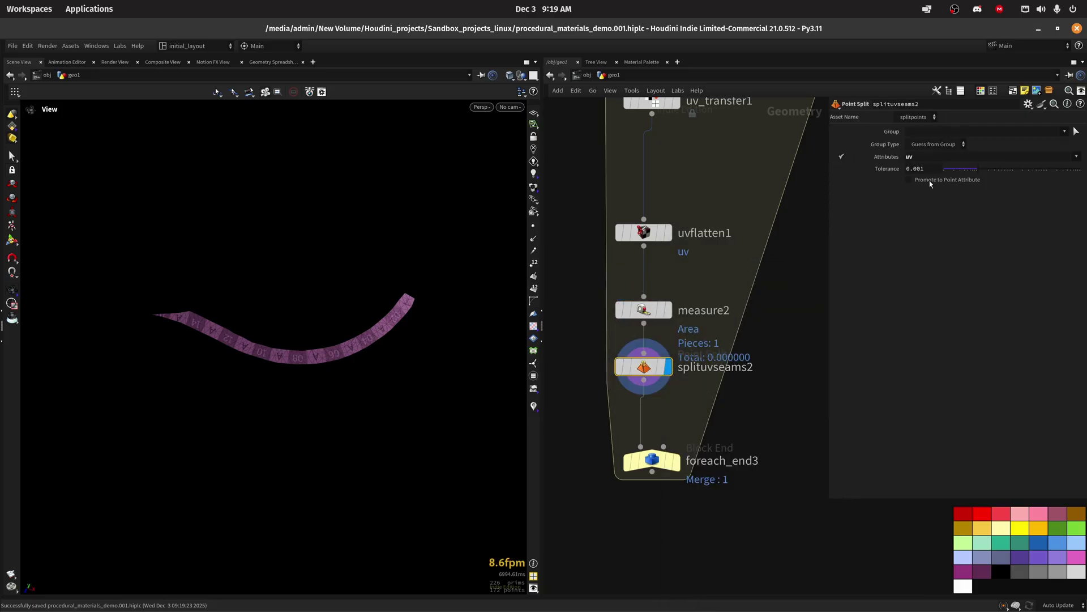
{"action": "left_click_drag", "start_coordinate": [652, 460], "coordinate": [644, 551]}
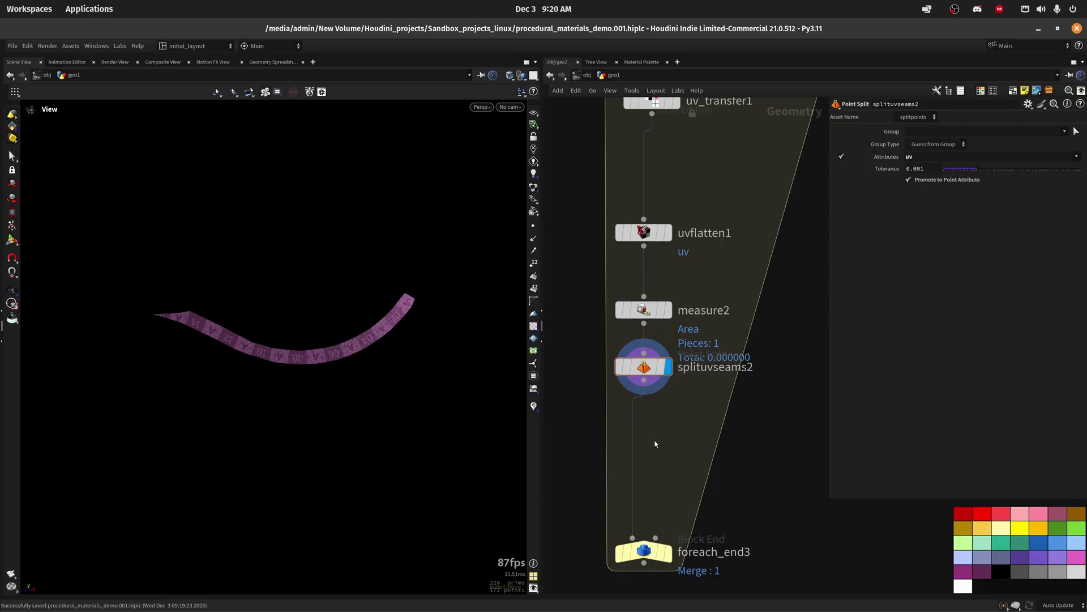
Step: Add attribswap2 swapping source uv into destination P, and frame the flat strip
{"action": "key", "text": "Tab"}
{"action": "type", "text": "attribswap"}
{"action": "key", "text": "Return"}
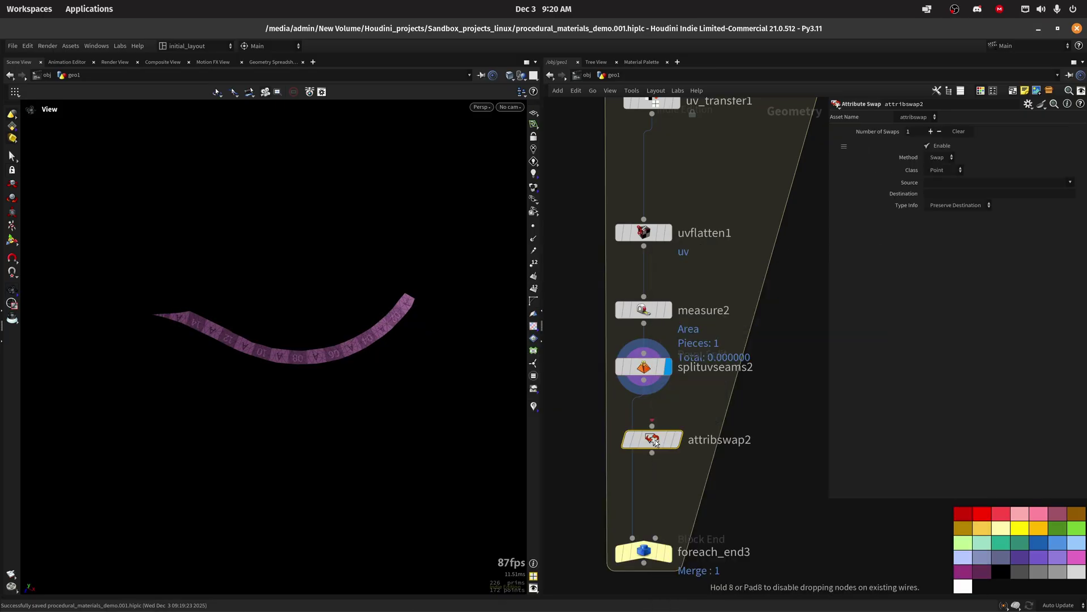
{"action": "left_click", "coordinate": [655, 440]}
{"action": "left_click_drag", "start_coordinate": [651, 439], "coordinate": [637, 436]}
{"action": "left_click", "coordinate": [662, 436]}
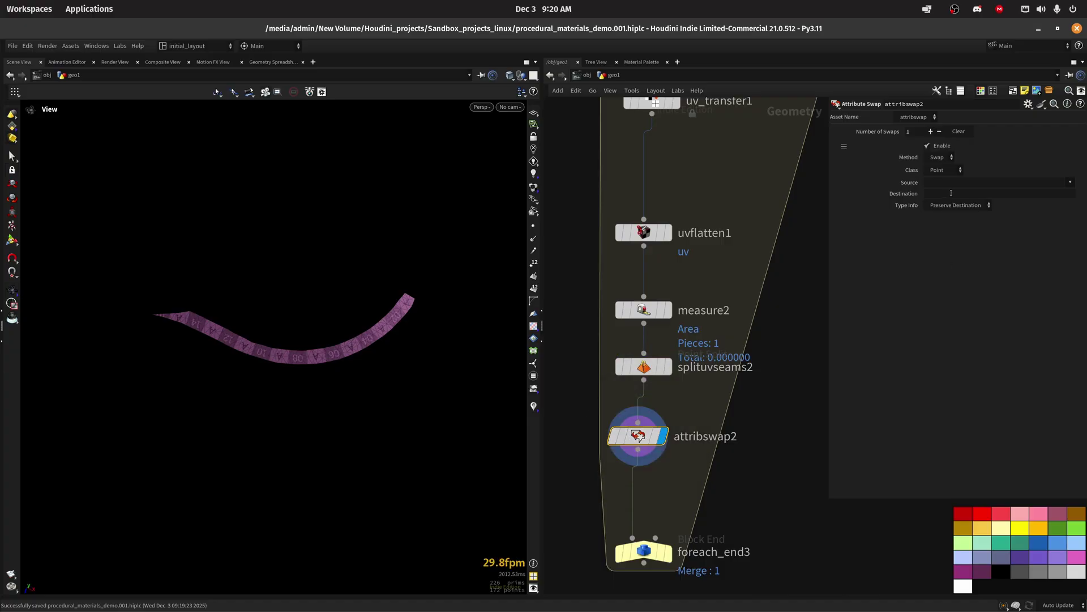
{"action": "left_click", "coordinate": [1070, 183]}
{"action": "left_click", "coordinate": [1055, 204]}
{"action": "left_click", "coordinate": [992, 196]}
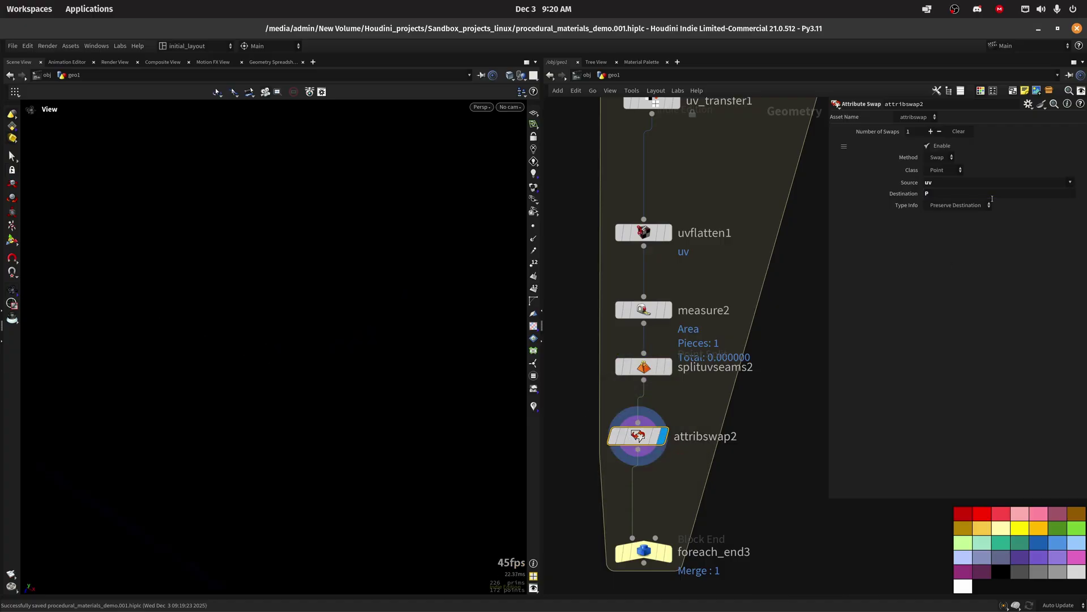
{"action": "key", "text": "f"}
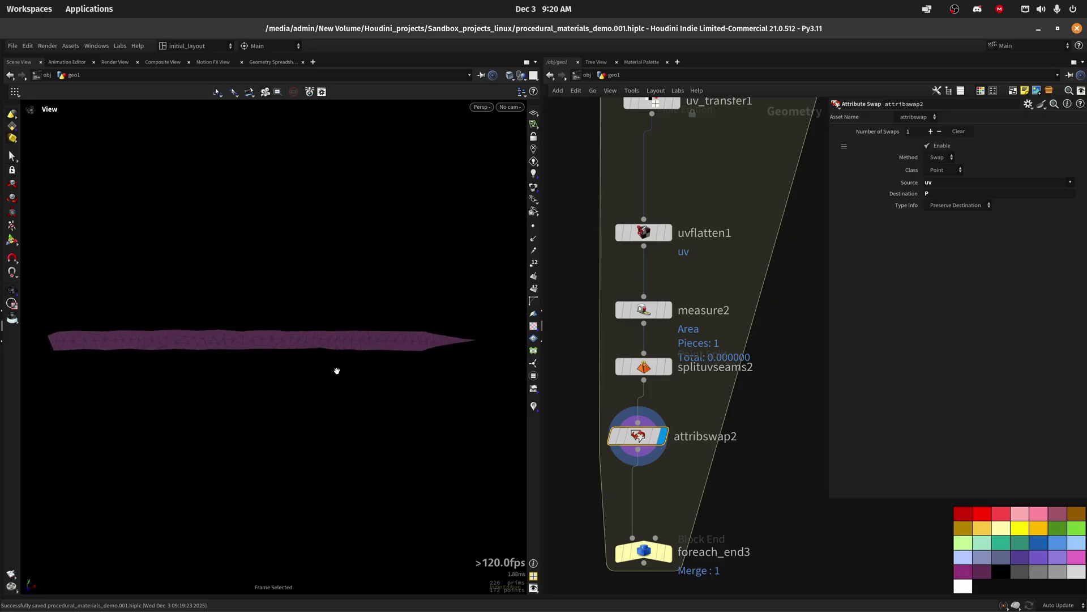
Step: Add divide2 below attribswap2 with Remove Shared Edges enabled, and display it
{"action": "middle_click_drag", "start_coordinate": [708, 499], "coordinate": [708, 359]}
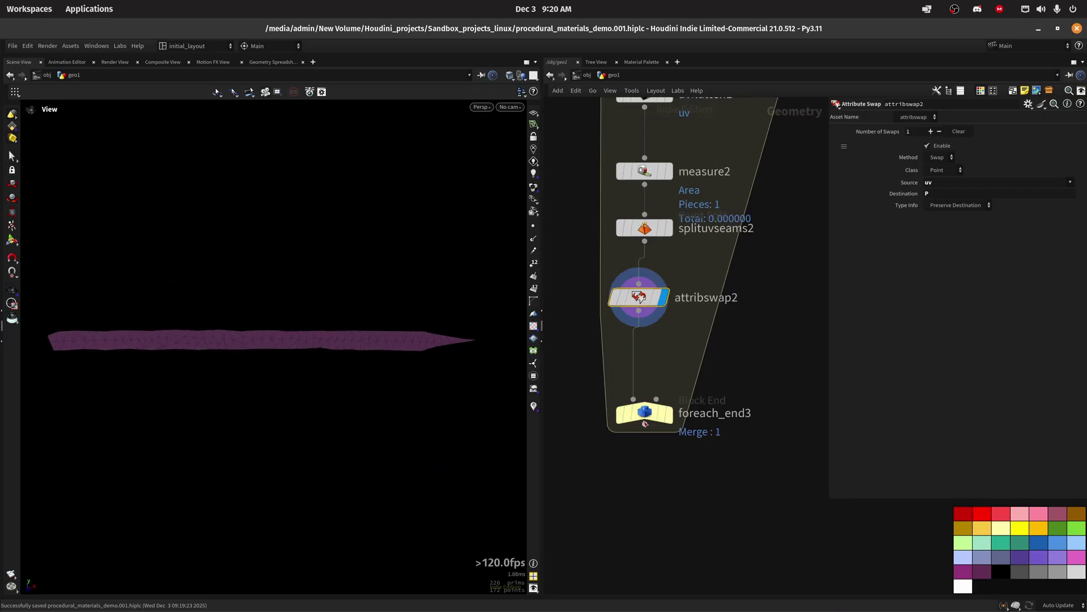
{"action": "left_click_drag", "start_coordinate": [643, 412], "coordinate": [644, 552]}
{"action": "key", "text": "Tab"}
{"action": "type", "text": "divide"}
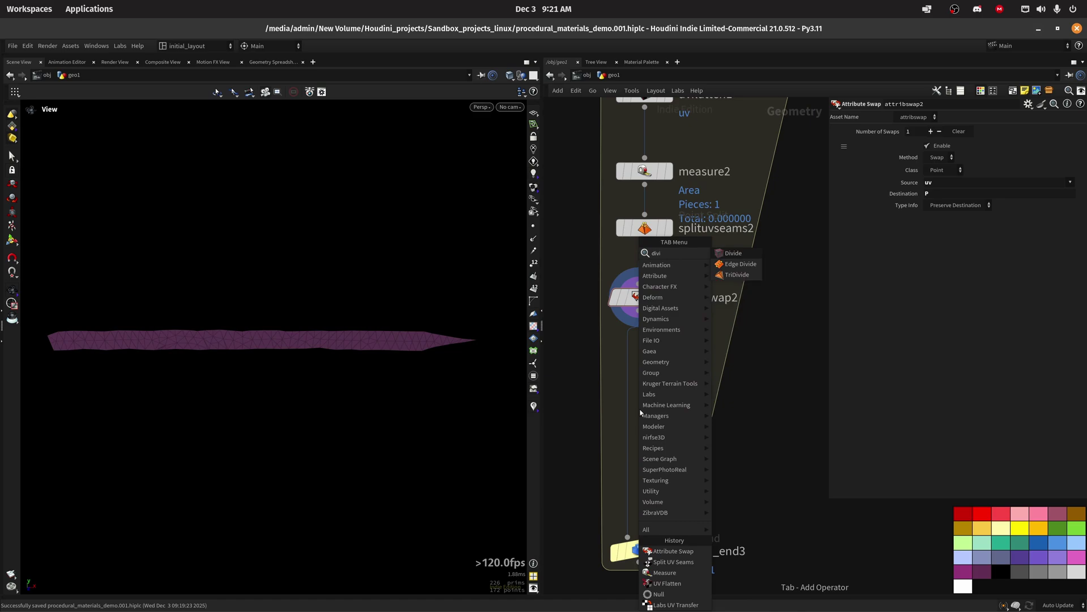
{"action": "key", "text": "Return"}
{"action": "left_click", "coordinate": [927, 283]}
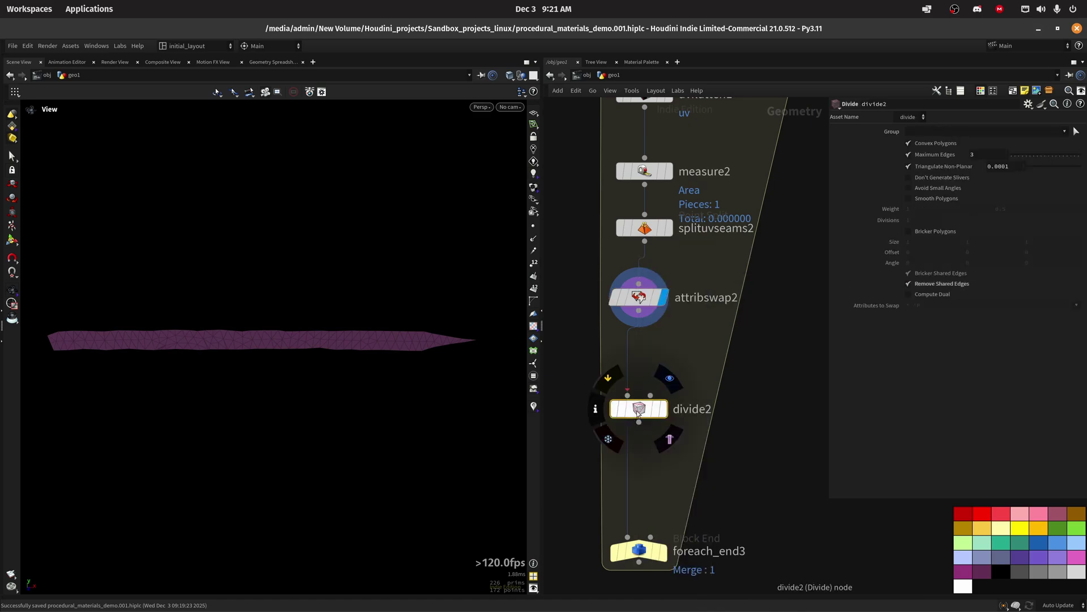
{"action": "left_click_drag", "start_coordinate": [639, 409], "coordinate": [638, 399]}
{"action": "left_click", "coordinate": [652, 374]}
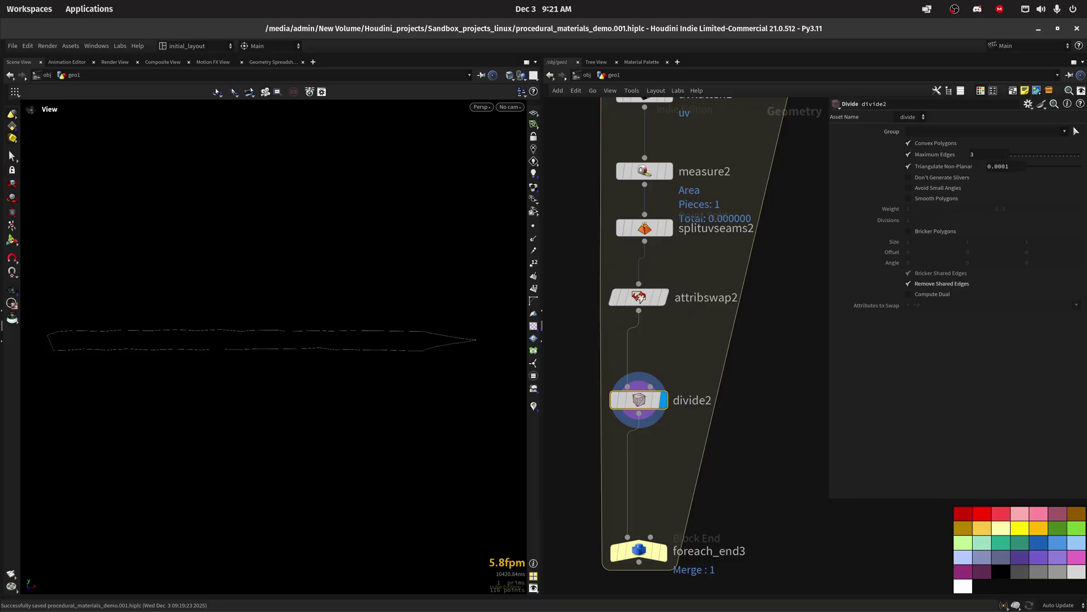
Step: Place a popnet on the wire below divide2 by mistake, then delete it
{"action": "middle_click_drag", "start_coordinate": [649, 470], "coordinate": [659, 410]}
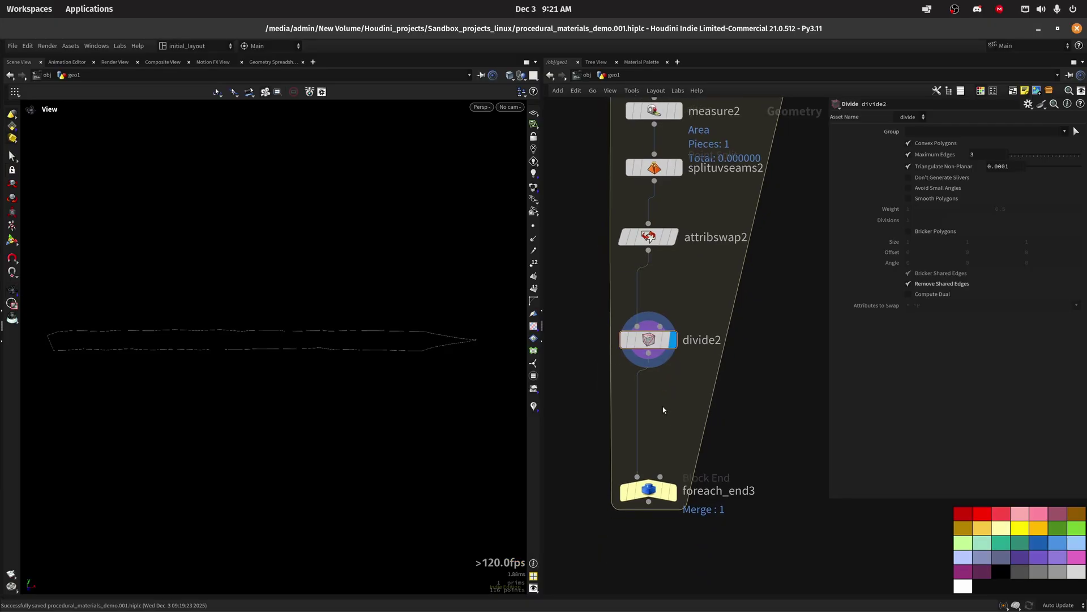
{"action": "key", "text": "Tab"}
{"action": "type", "text": "popnet"}
{"action": "key", "text": "Return"}
{"action": "left_click", "coordinate": [659, 410]}
{"action": "key", "text": "Delete"}
Step: Insert normal6 under divide2 and display it as a solid grey strip
{"action": "key", "text": "Tab"}
{"action": "type", "text": "normal"}
{"action": "key", "text": "Return"}
{"action": "left_click", "coordinate": [659, 410]}
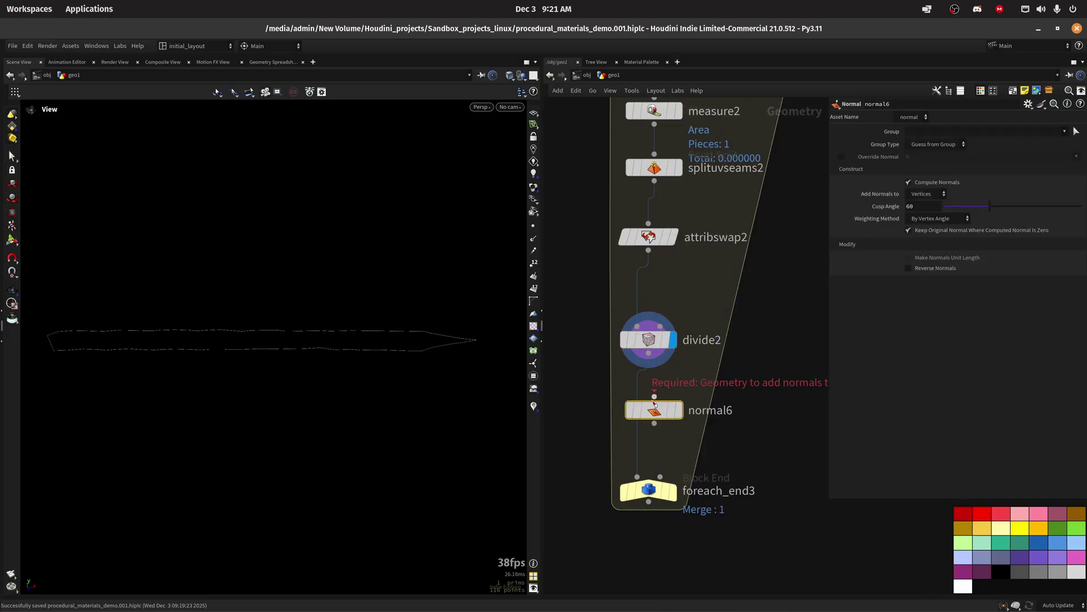
{"action": "left_click_drag", "start_coordinate": [659, 410], "coordinate": [654, 396]}
{"action": "left_click", "coordinate": [672, 396]}
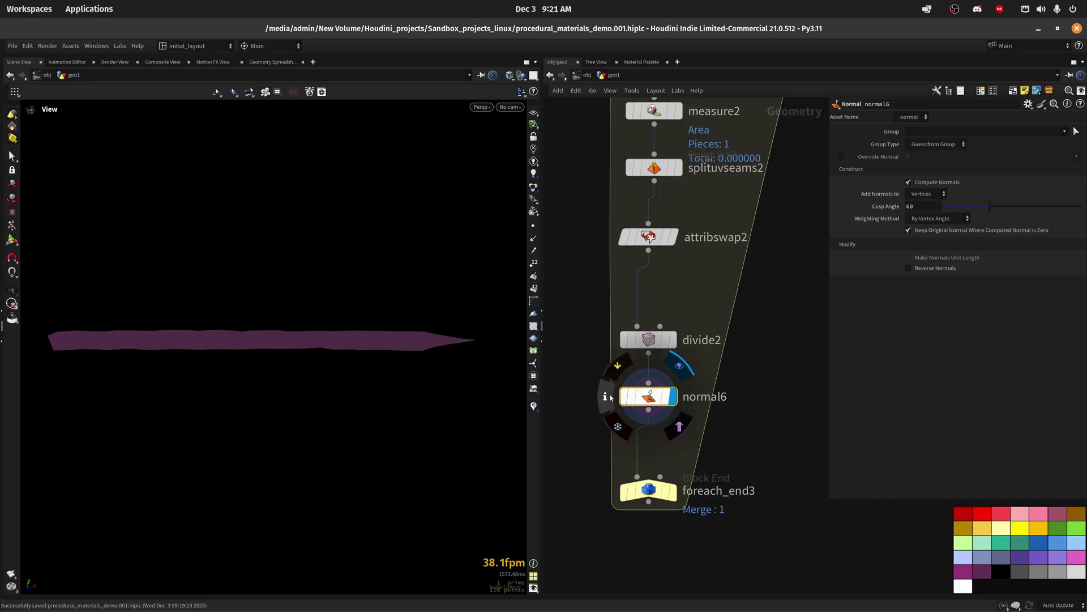
{"action": "middle_click", "coordinate": [648, 396]}
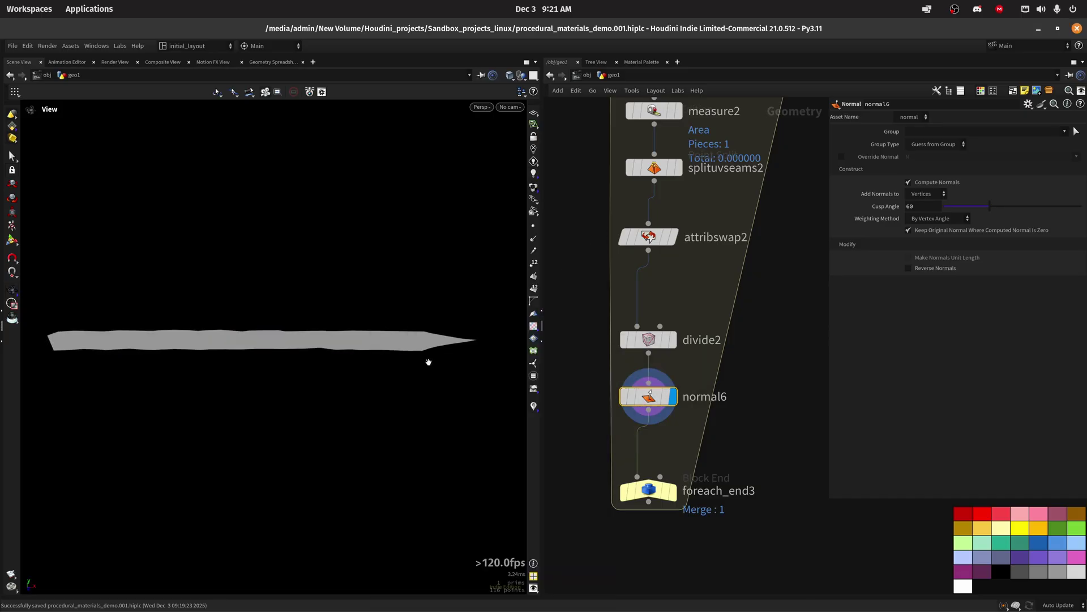
{"action": "scroll", "coordinate": [640, 528], "scroll_direction": "down", "scroll_amount": 5}
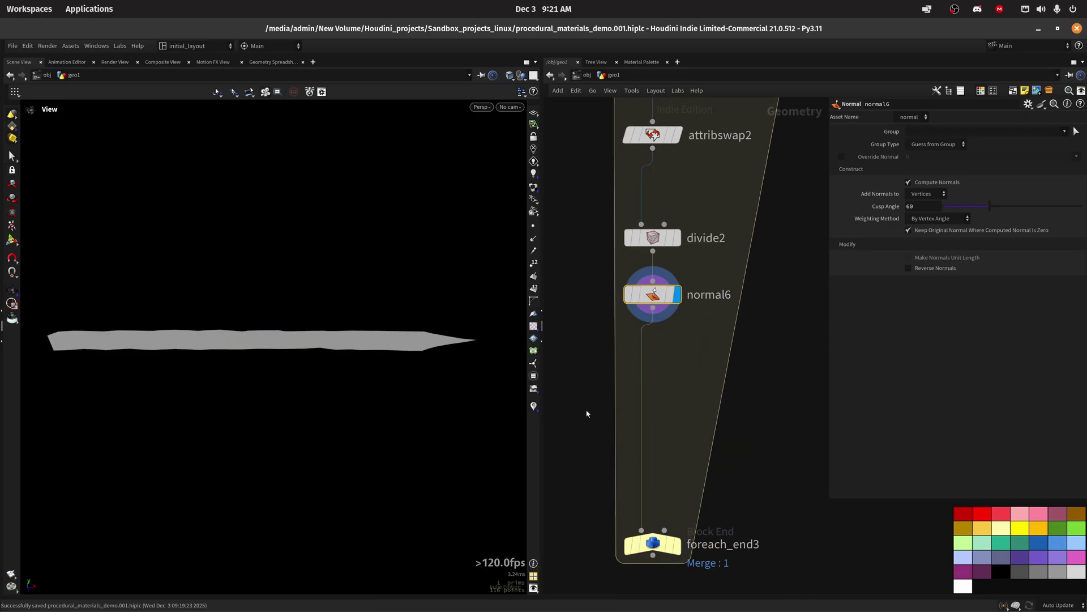
{"action": "key", "text": "Tab"}
Step: Wire a light-green divide3 between normal6 and foreach_end3, and display it
{"action": "type", "text": "divi"}
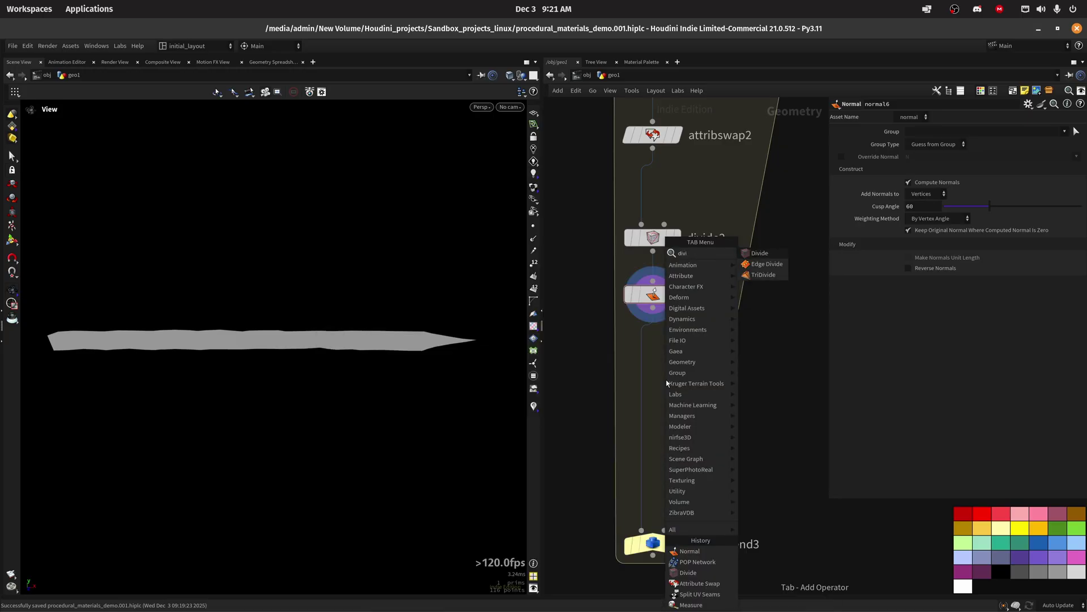
{"action": "key", "text": "Return"}
{"action": "left_click", "coordinate": [666, 380]}
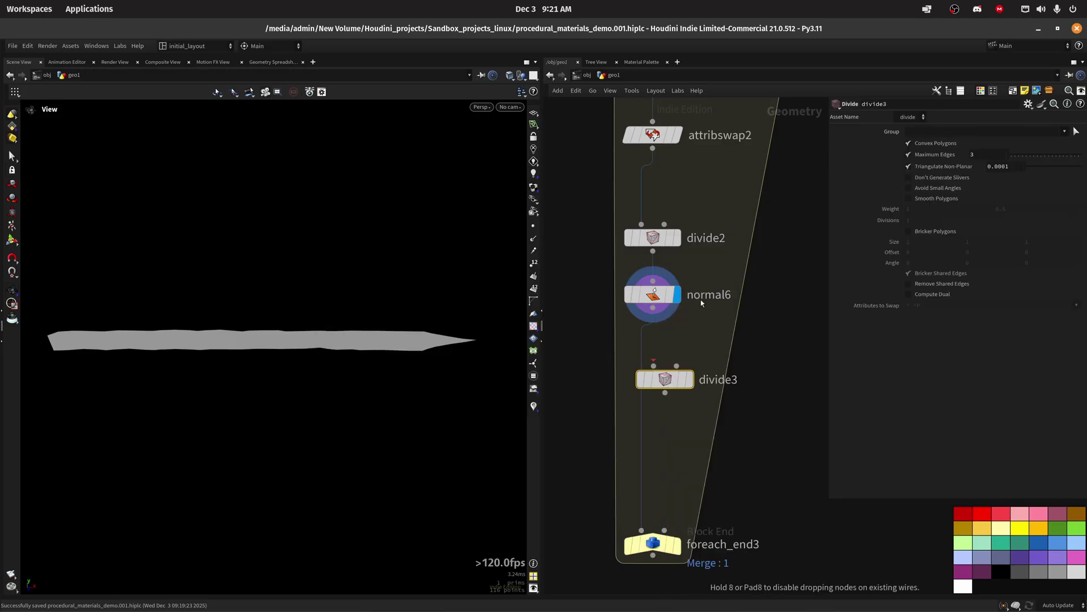
{"action": "left_click", "coordinate": [963, 547]}
{"action": "left_click_drag", "start_coordinate": [663, 383], "coordinate": [651, 389]}
{"action": "left_click", "coordinate": [677, 386]}
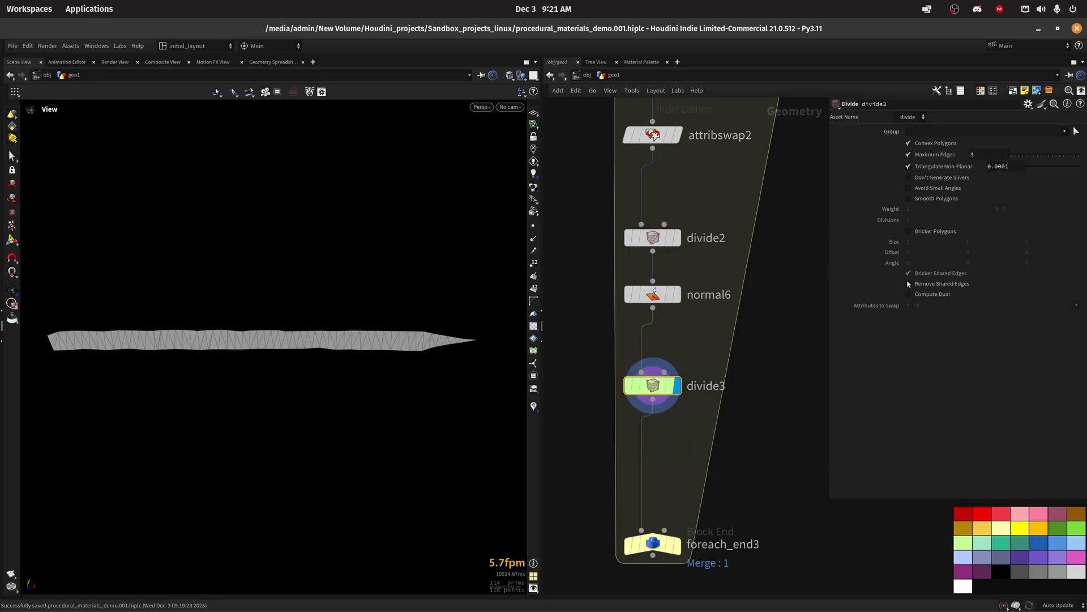
Step: Enable Bricker Polygons, disable Convex Polygons, set brick Size to bbox(0,D_XSIZE)/10, and save
{"action": "left_click", "coordinate": [942, 233]}
{"action": "left_click", "coordinate": [940, 143]}
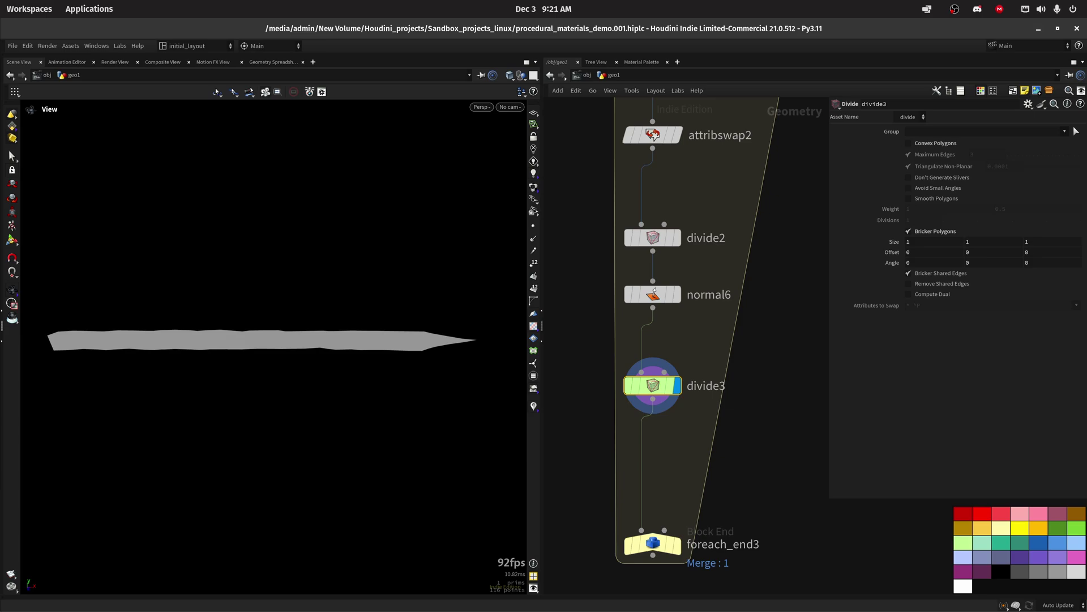
{"action": "left_click", "coordinate": [907, 242]}
{"action": "type", "text": "bbox(0,D"}
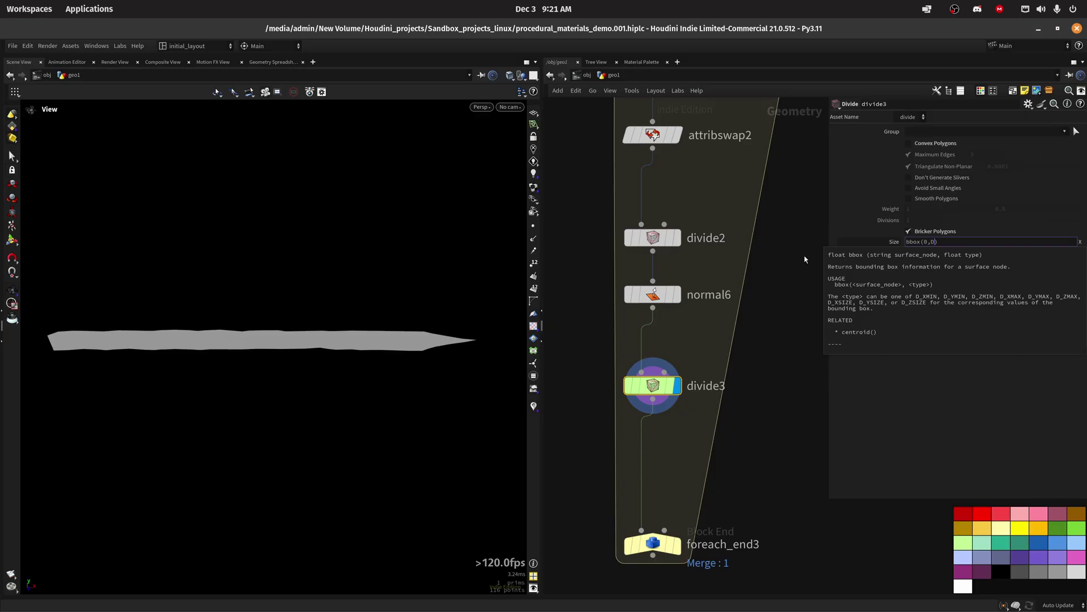
{"action": "type", "text": "_XSIZE"}
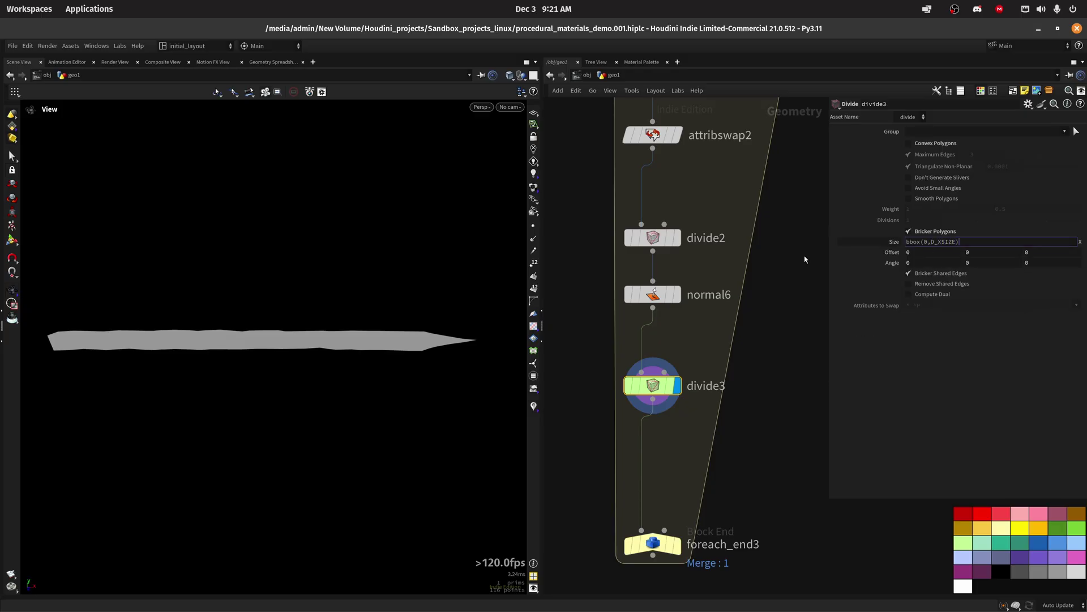
{"action": "type", "text": "/10"}
{"action": "key", "text": "Return"}
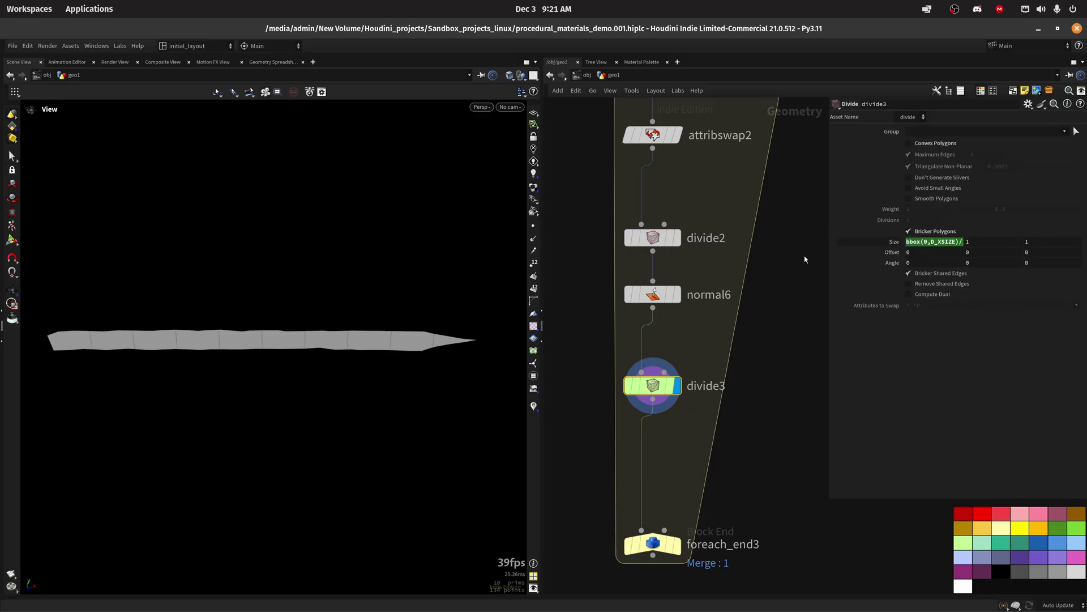
{"action": "scroll", "coordinate": [345, 364], "scroll_direction": "down", "scroll_amount": 3}
{"action": "left_click", "coordinate": [966, 242]}
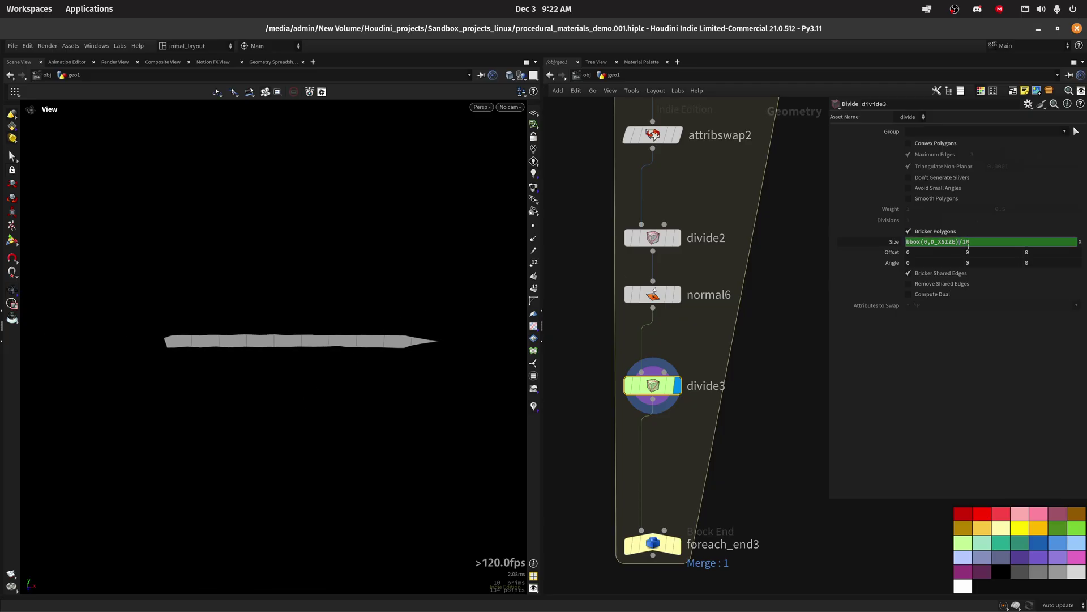
{"action": "key", "text": "Return"}
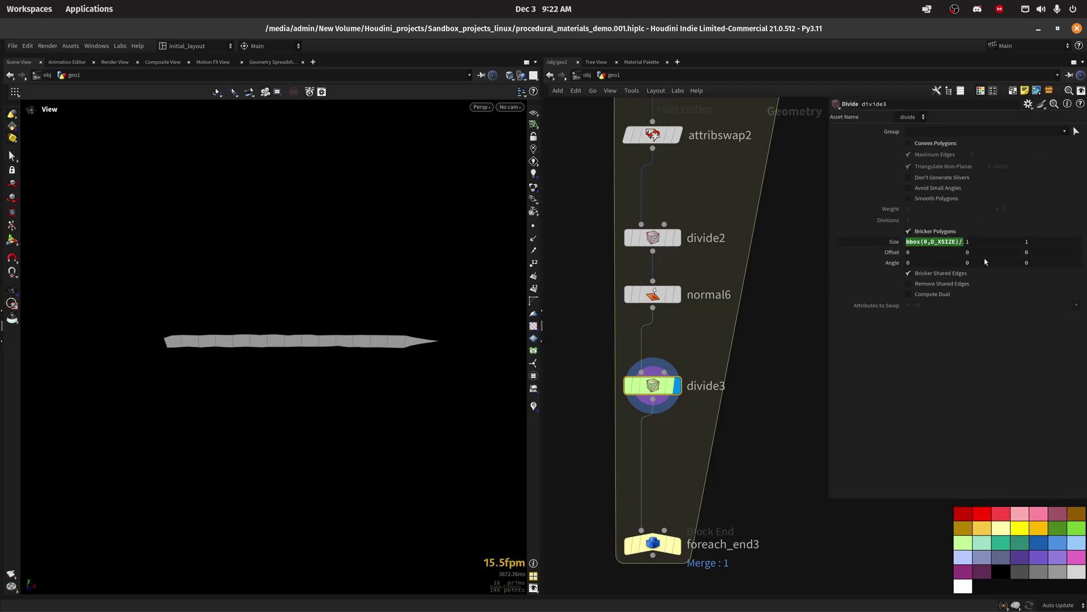
{"action": "key", "text": "ctrl+s"}
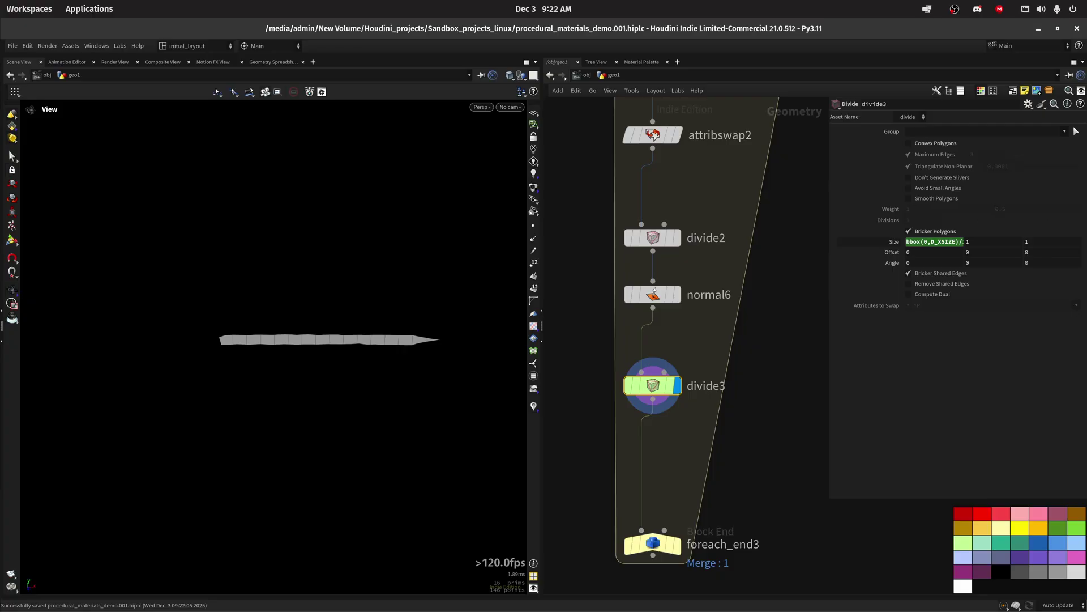
Step: Copy deform and its two Object Merges, paste them, and insert deform1 after divide3
{"action": "key", "text": "h"}
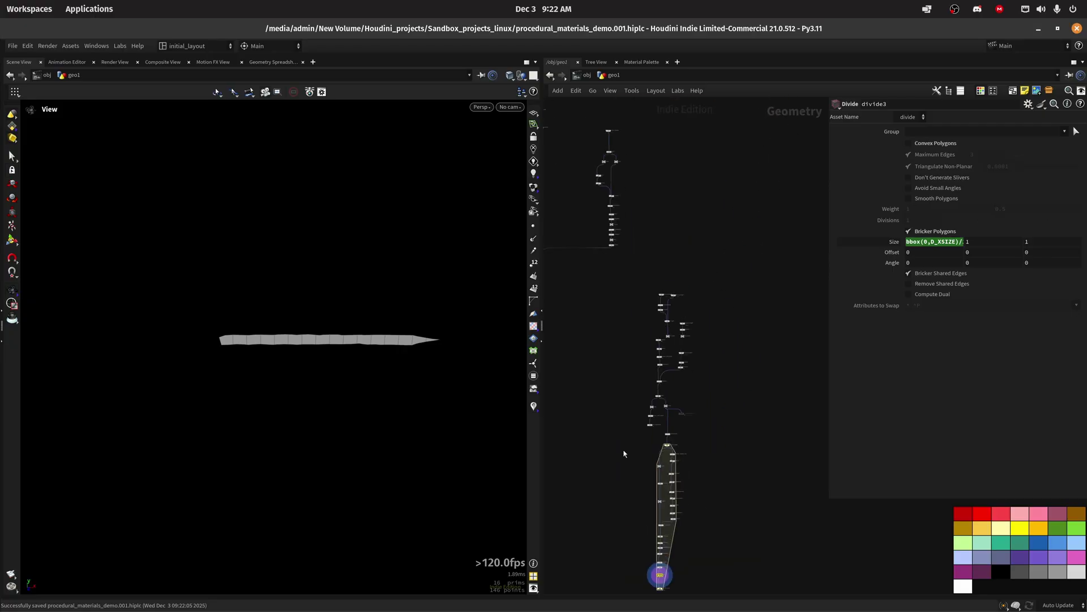
{"action": "scroll", "coordinate": [689, 327], "scroll_direction": "up", "scroll_amount": 5}
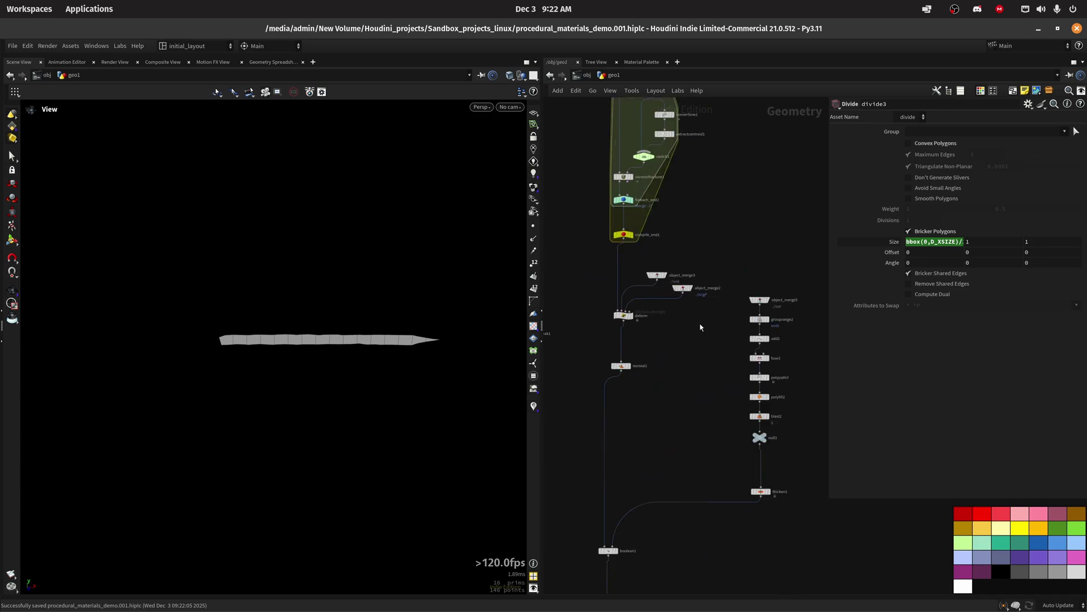
{"action": "left_click_drag", "start_coordinate": [616, 290], "coordinate": [725, 353]}
{"action": "key", "text": "ctrl+c"}
{"action": "key", "text": "1"}
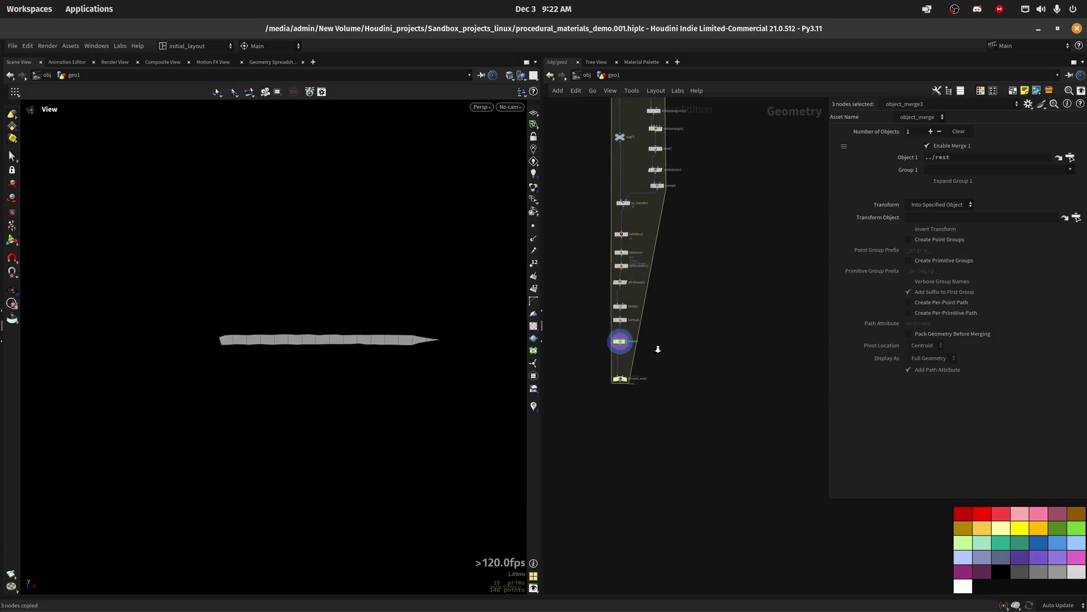
{"action": "key", "text": "ctrl+v"}
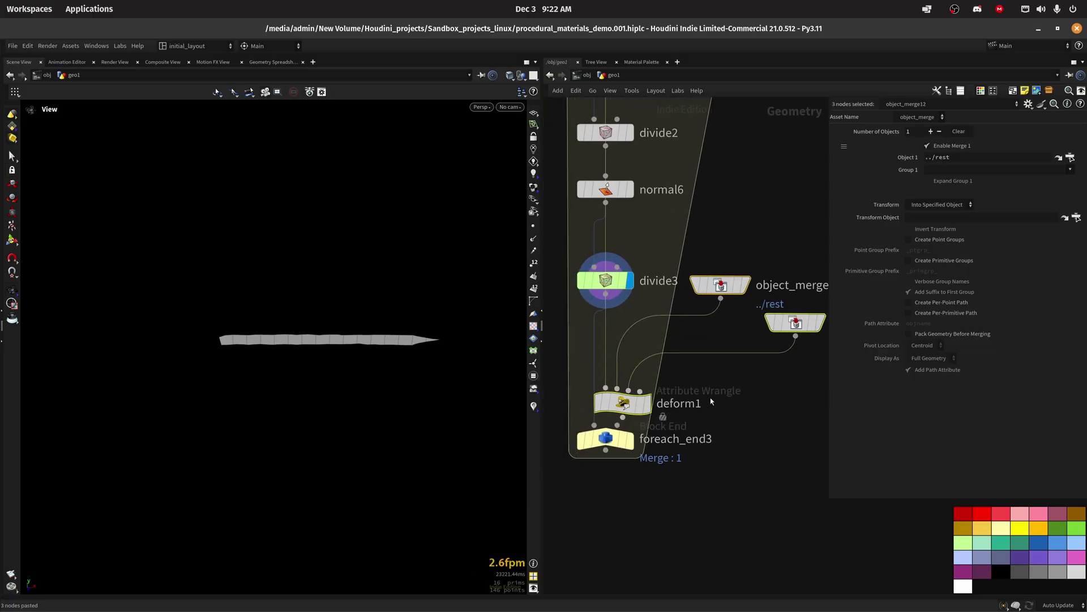
{"action": "left_click_drag", "start_coordinate": [619, 403], "coordinate": [608, 373]}
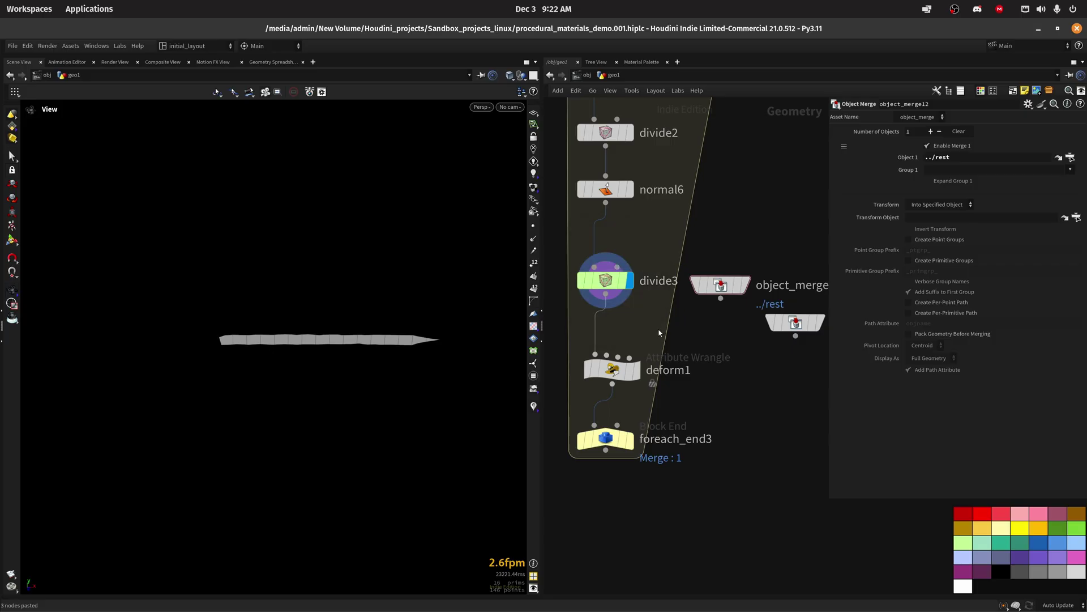
Step: Add a Null named rest1 between attribswap2 and divide2
{"action": "scroll", "coordinate": [753, 368], "scroll_direction": "up", "scroll_amount": 3}
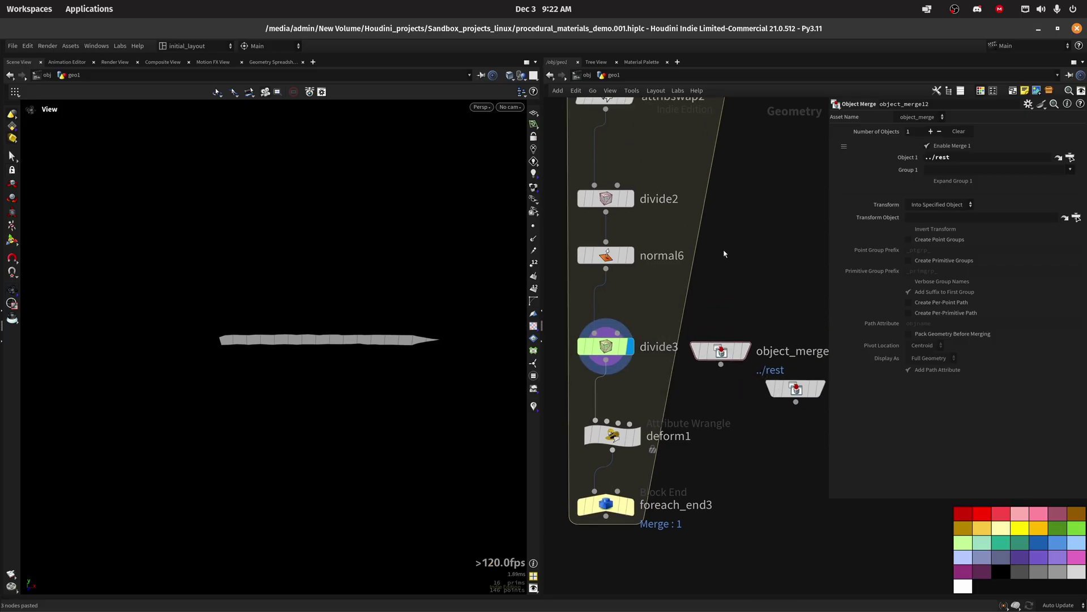
{"action": "scroll", "coordinate": [725, 260], "scroll_direction": "up", "scroll_amount": 5}
{"action": "scroll", "coordinate": [744, 331], "scroll_direction": "up", "scroll_amount": 4}
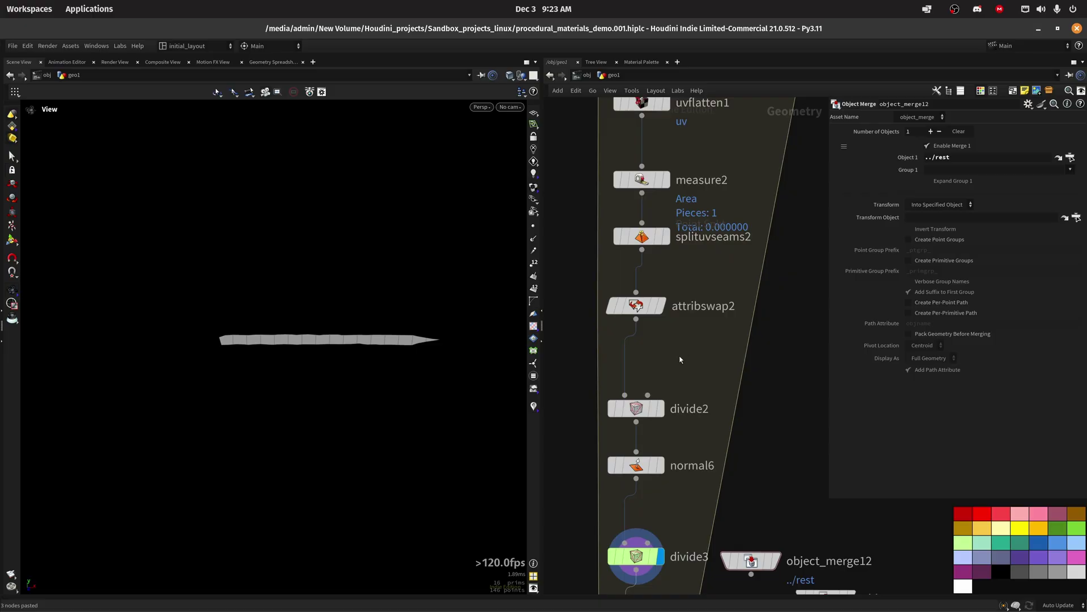
{"action": "key", "text": "Tab"}
{"action": "type", "text": "nu"}
{"action": "key", "text": "Return"}
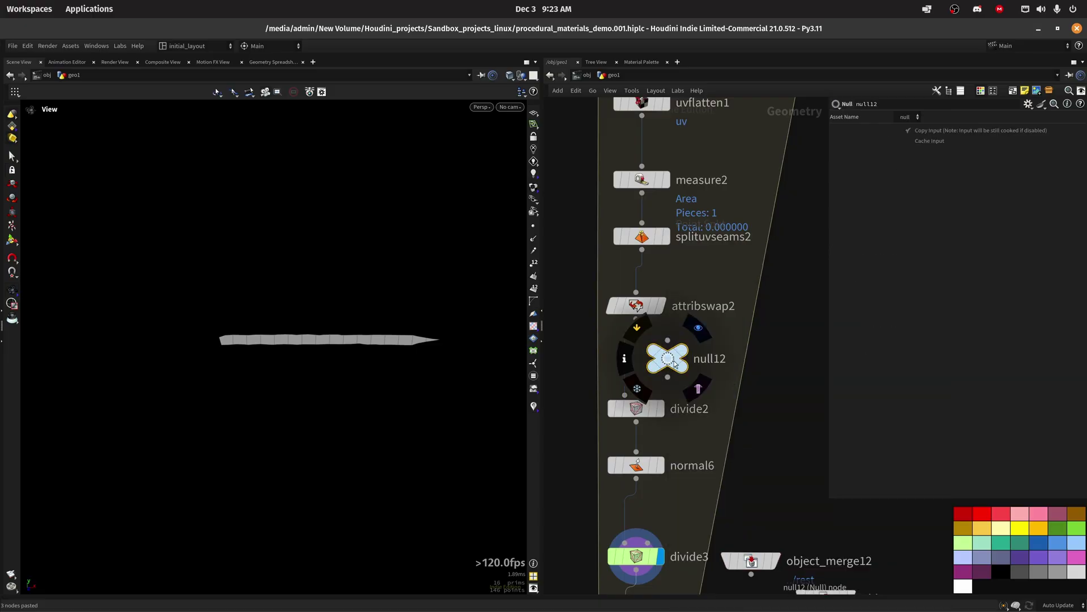
{"action": "left_click", "coordinate": [669, 359]}
{"action": "double_click", "coordinate": [671, 369]}
{"action": "type", "text": "rest1"}
{"action": "key", "text": "Return"}
Step: Point object_merge11 at origP1 and wire both object merges into deform1
{"action": "scroll", "coordinate": [788, 453], "scroll_direction": "down", "scroll_amount": 1}
{"action": "scroll", "coordinate": [788, 453], "scroll_direction": "down", "scroll_amount": 1}
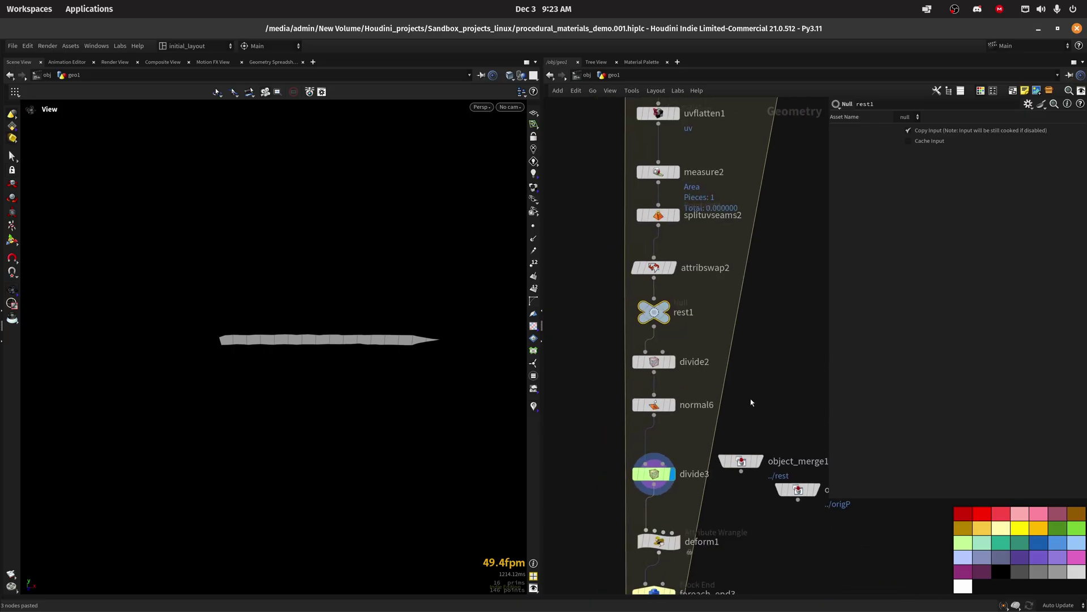
{"action": "left_click", "coordinate": [741, 460]}
{"action": "middle_click_drag", "start_coordinate": [797, 393], "coordinate": [762, 345]}
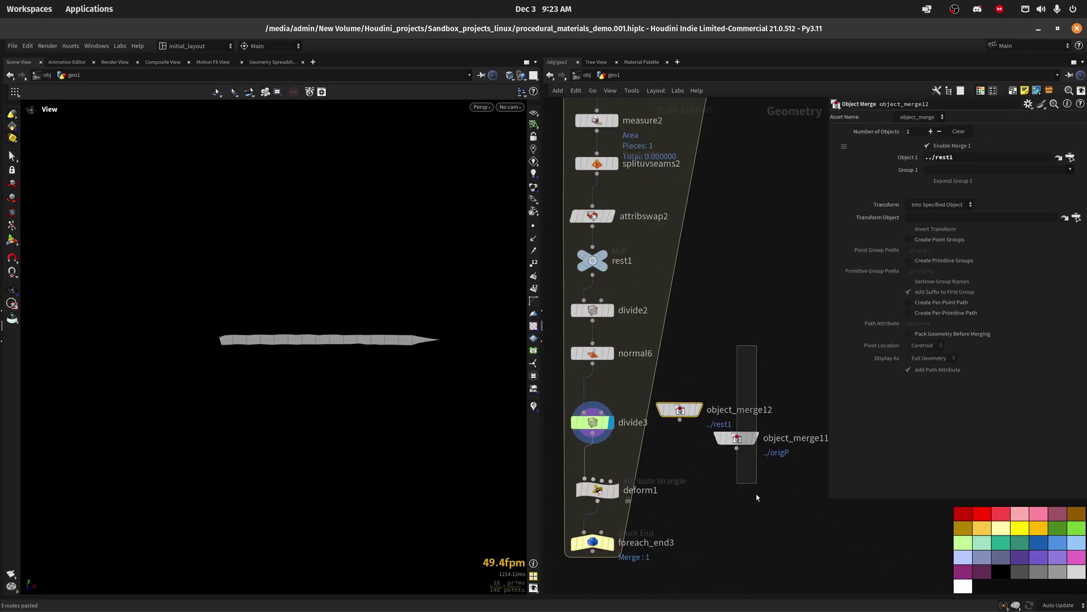
{"action": "left_click", "coordinate": [788, 439]}
{"action": "middle_click_drag", "start_coordinate": [789, 439], "coordinate": [795, 512]}
{"action": "middle_click_drag", "start_coordinate": [736, 17], "coordinate": [731, 277]}
{"action": "left_click_drag", "start_coordinate": [630, 252], "coordinate": [940, 158]}
{"action": "middle_click_drag", "start_coordinate": [736, 589], "coordinate": [759, 94]}
{"action": "left_click_drag", "start_coordinate": [730, 412], "coordinate": [648, 481]}
{"action": "left_click_drag", "start_coordinate": [786, 440], "coordinate": [652, 472]}
Step: Display deform1 and the loop output in wireframe, showing all three curved strips
{"action": "left_click", "coordinate": [665, 481]}
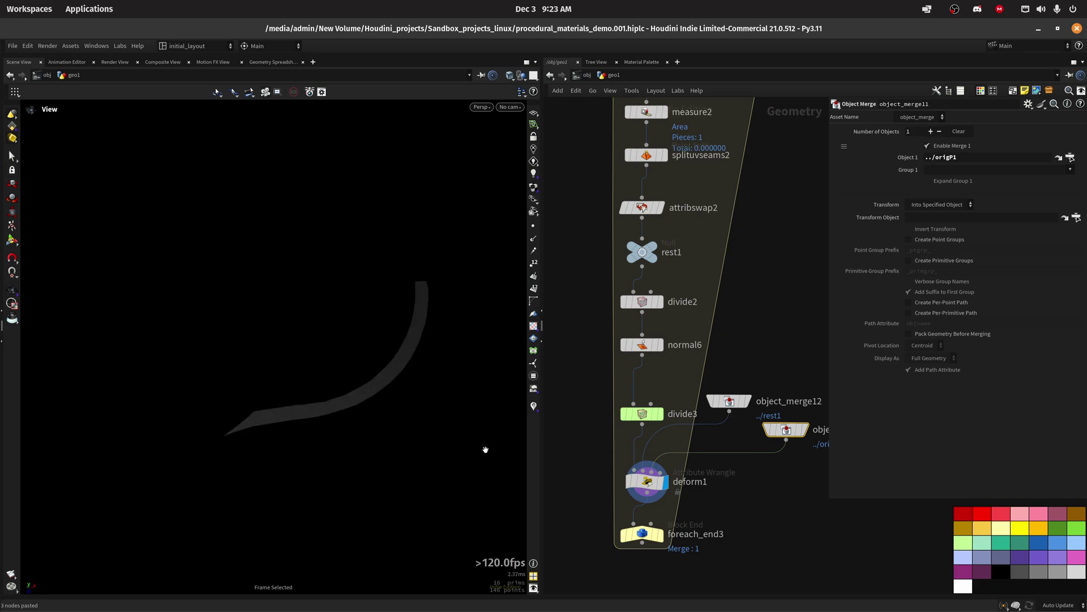
{"action": "key", "text": "w"}
{"action": "key", "text": "w"}
{"action": "left_click", "coordinate": [660, 534]}
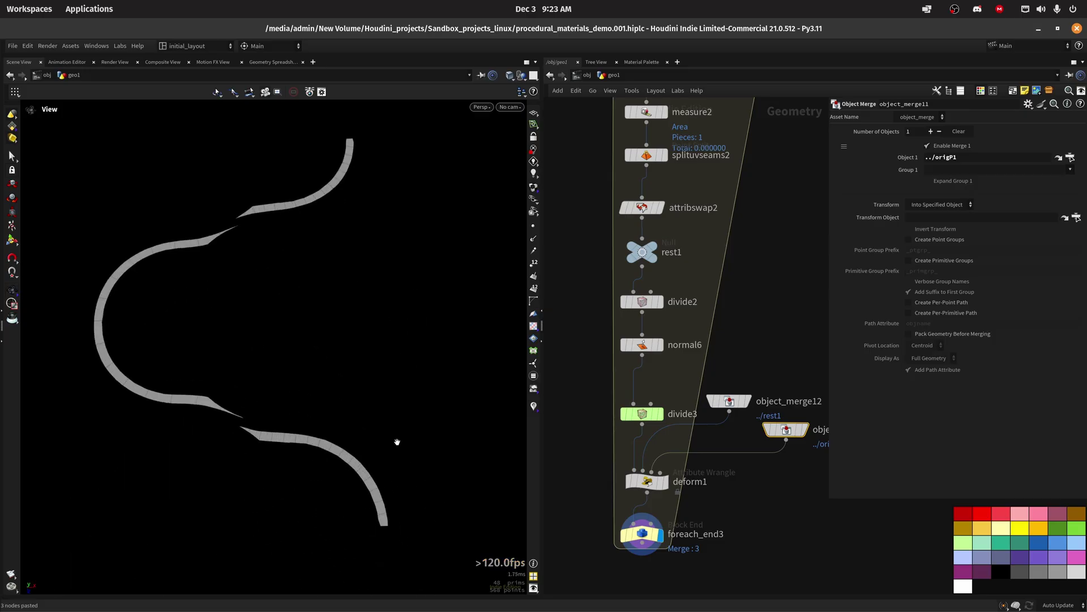
Step: Change divide3's brick Size to bbox(0,D_XSIZE)/ceil(prim(0,0,'area',0)*3000) for finer bricks
{"action": "key", "text": "w"}
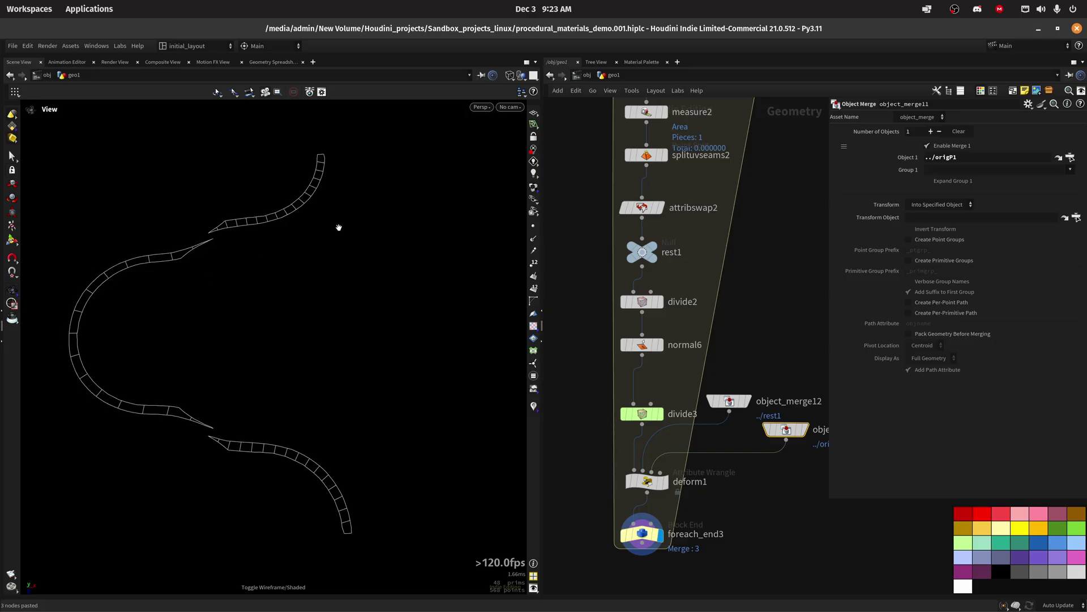
{"action": "left_click_drag", "start_coordinate": [323, 242], "coordinate": [266, 329]}
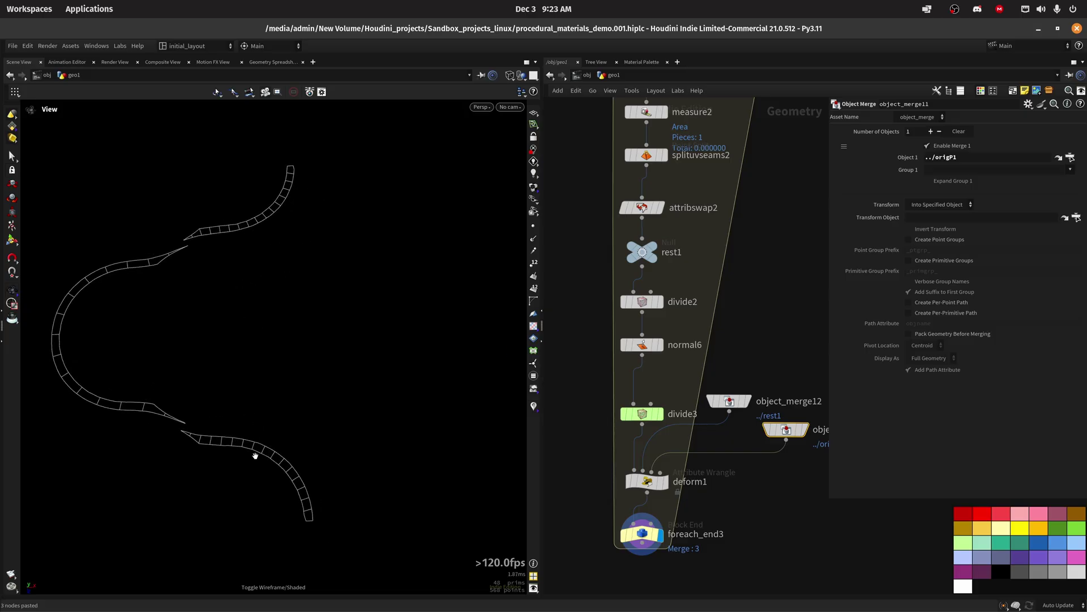
{"action": "scroll", "coordinate": [240, 304], "scroll_direction": "down", "scroll_amount": 3}
{"action": "middle_click_drag", "start_coordinate": [675, 388], "coordinate": [687, 380]}
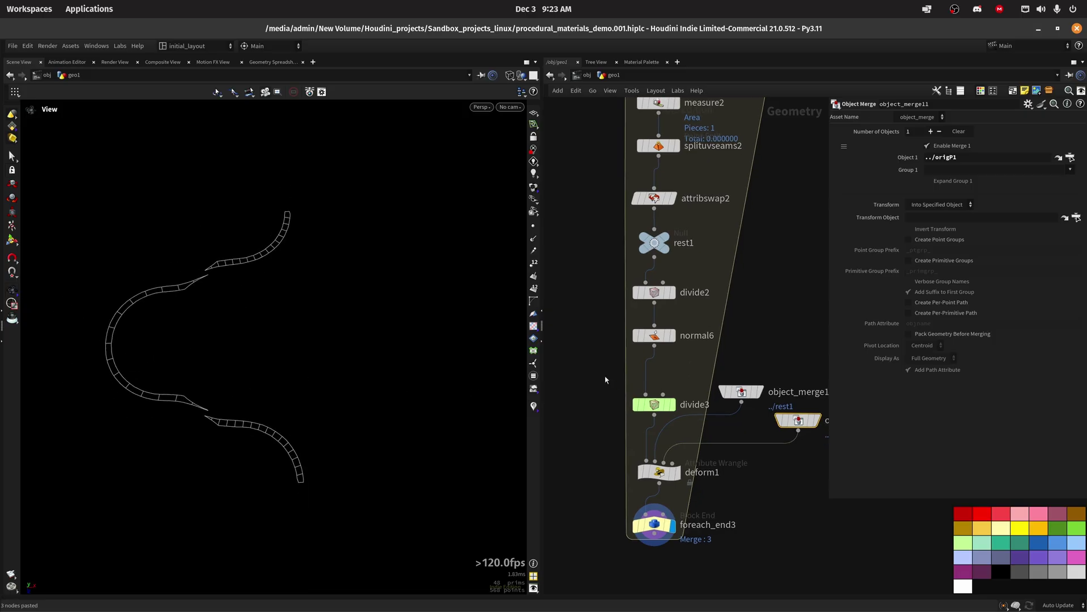
{"action": "left_click", "coordinate": [654, 404]}
{"action": "left_click_drag", "start_coordinate": [829, 272], "coordinate": [641, 278]}
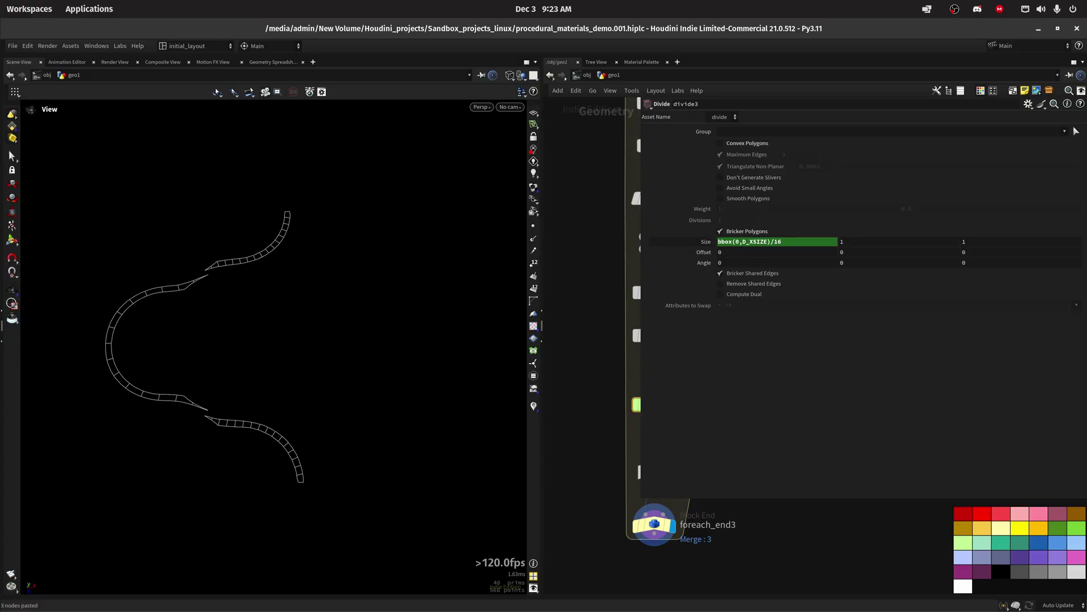
{"action": "double_click", "coordinate": [777, 242]}
{"action": "type", "text": "c"}
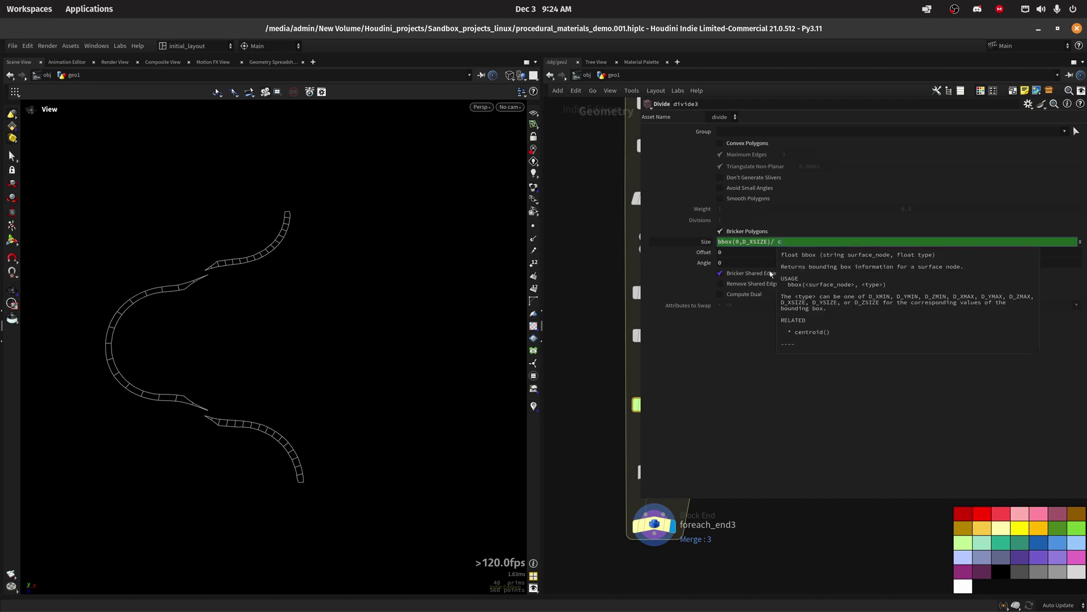
{"action": "type", "text": "eil()"}
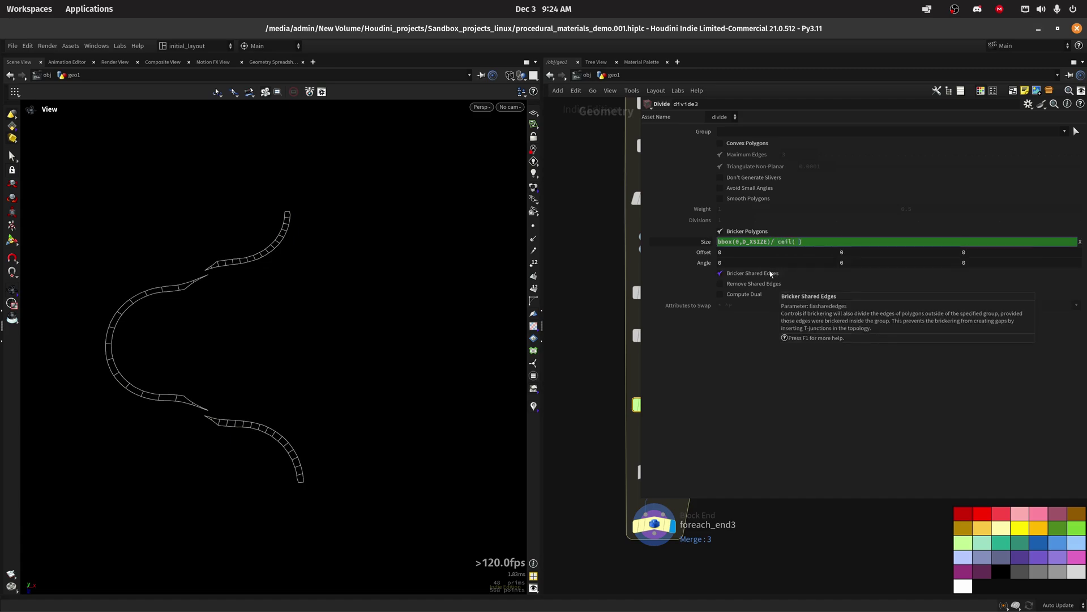
{"action": "type", "text": " prim(0)"}
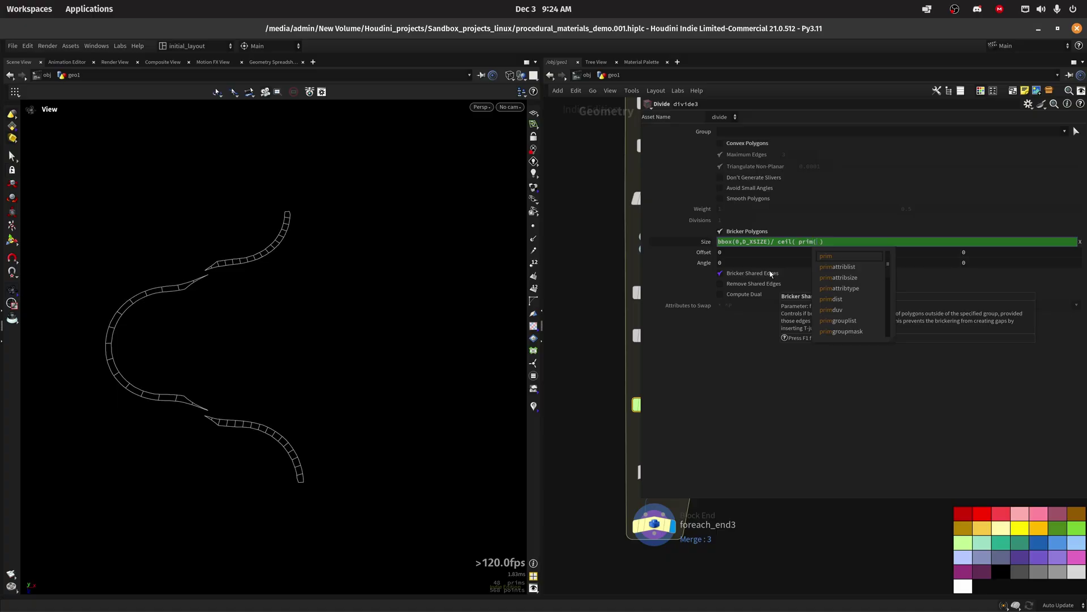
{"action": "type", "text": ",0"}
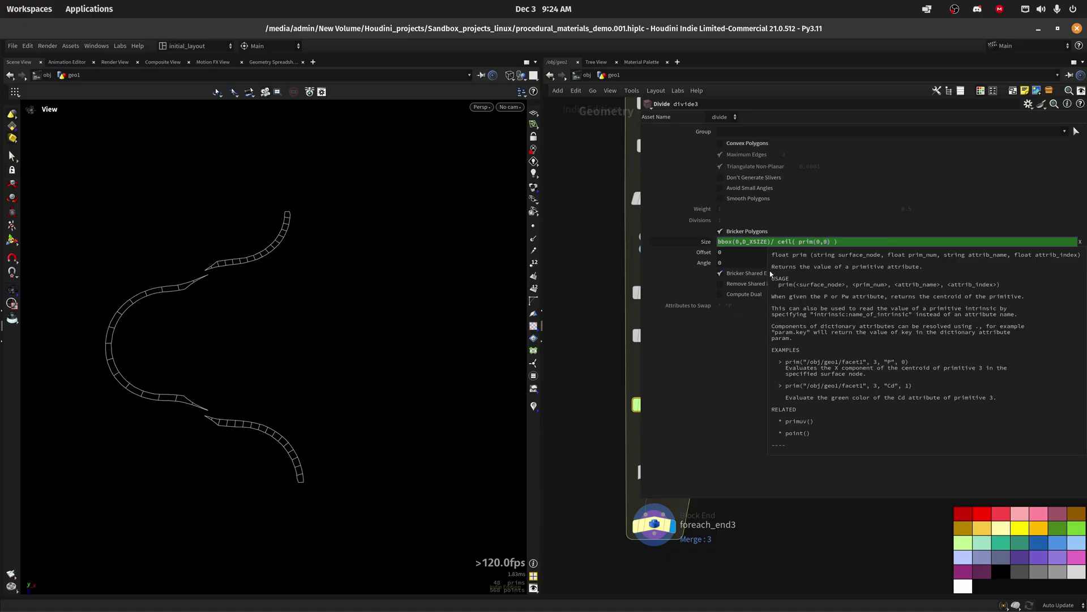
{"action": "type", "text": ",'area'"}
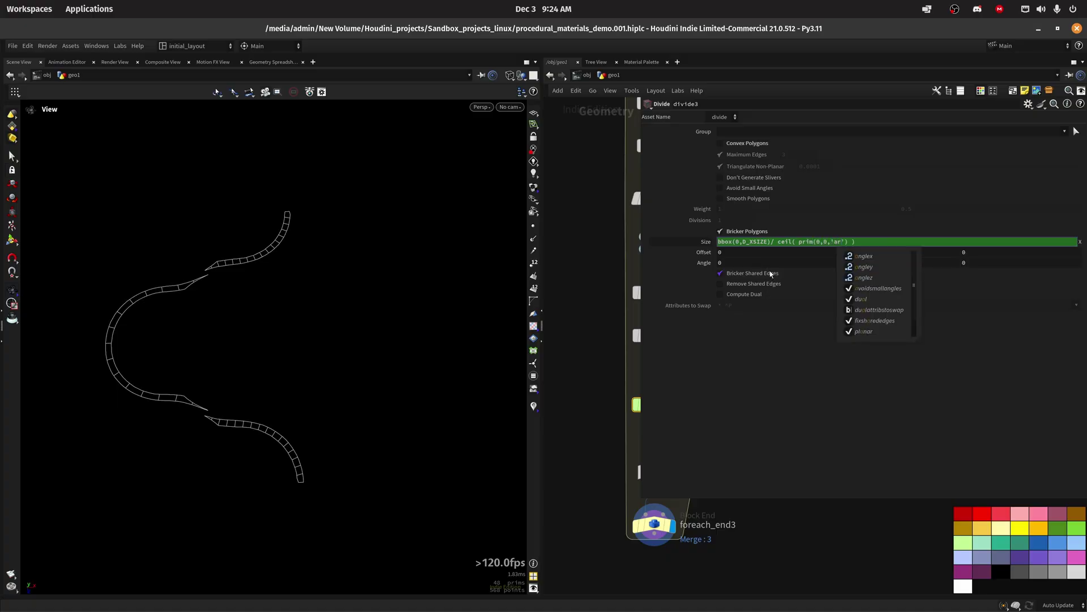
{"action": "type", "text": ",0"}
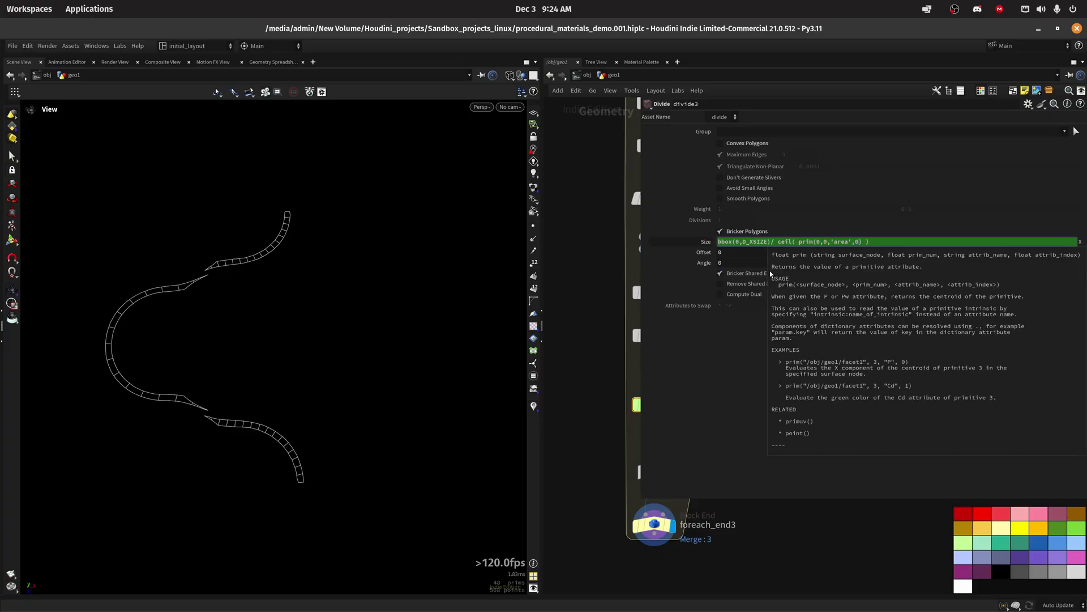
{"action": "type", "text": "*"}
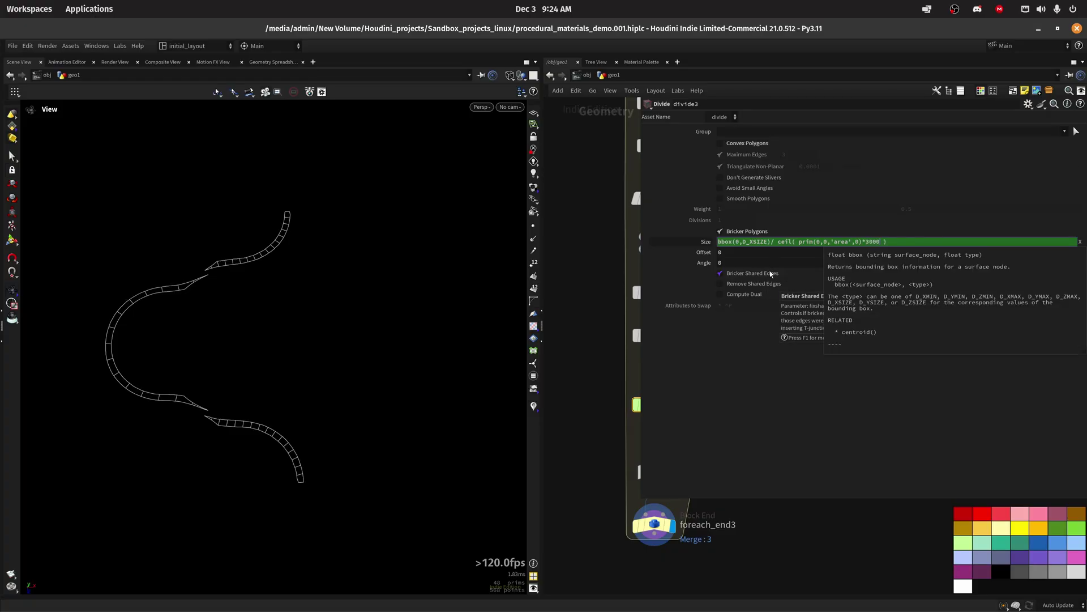
{"action": "type", "text": "3000"}
{"action": "key", "text": "Return"}
{"action": "left_click_drag", "start_coordinate": [265, 314], "coordinate": [296, 328]}
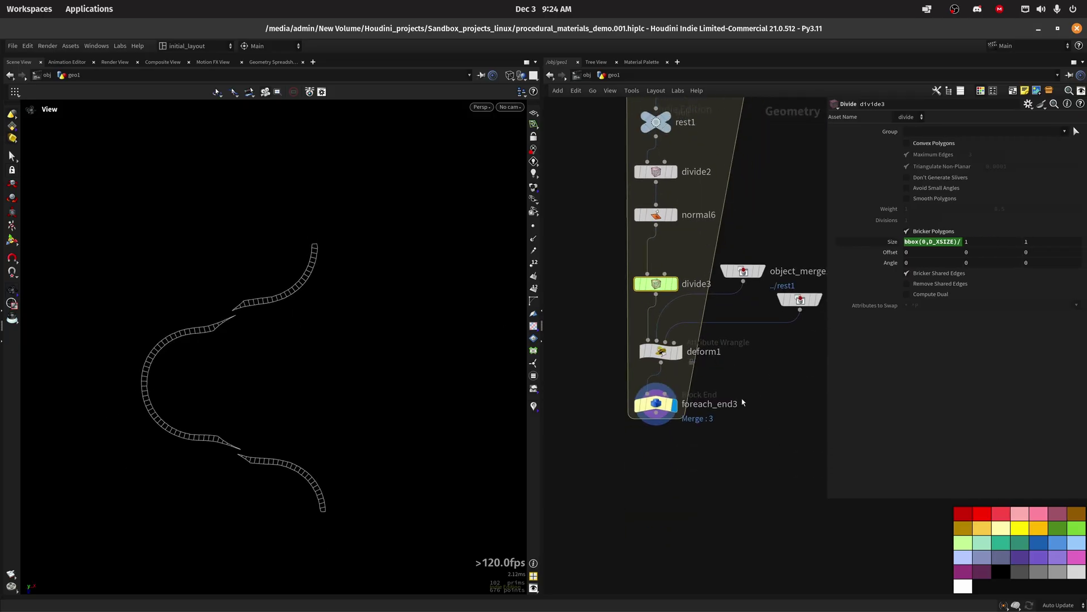
Step: Check deform1's wrangle code and object_merge11's curve piece, then redisplay the loop output
{"action": "left_click", "coordinate": [711, 351]}
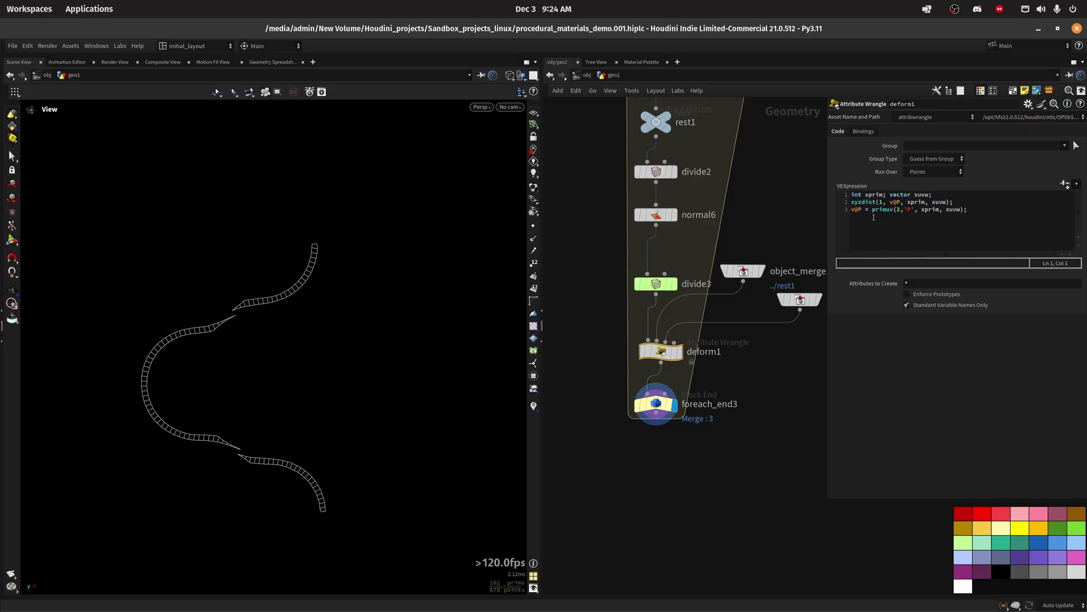
{"action": "middle_click_drag", "start_coordinate": [797, 311], "coordinate": [722, 331]}
{"action": "left_click", "coordinate": [742, 319]}
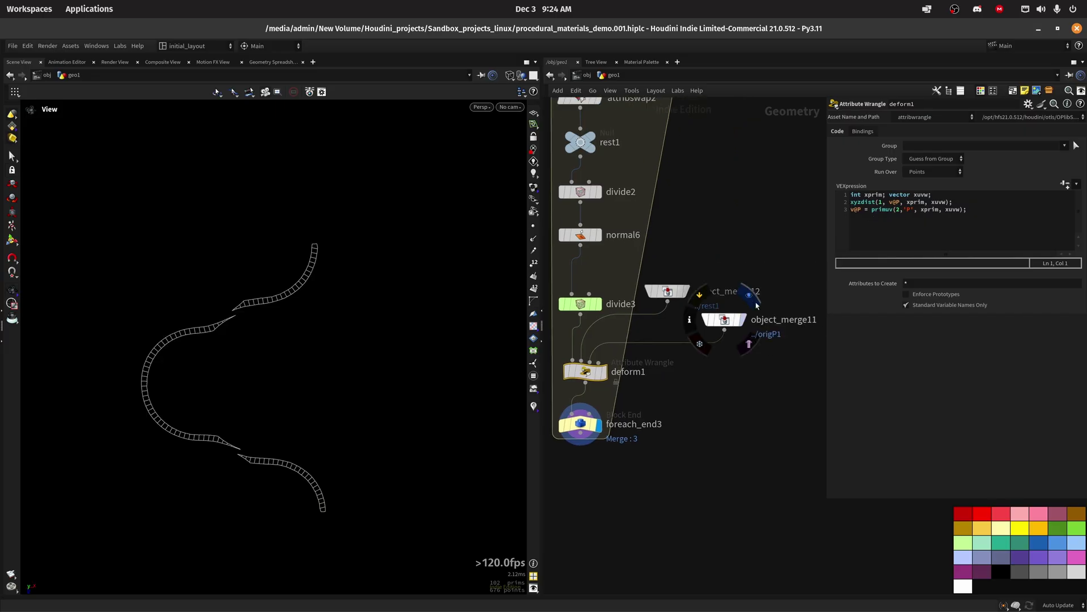
{"action": "left_click", "coordinate": [598, 424]}
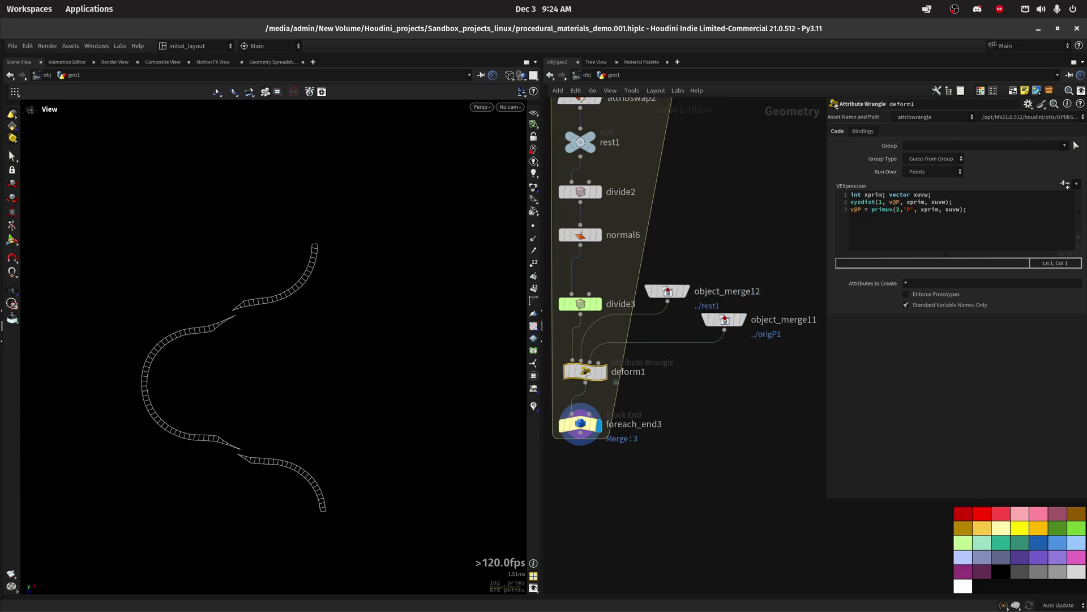
Step: Create merge5 below the loop, wired from foreach_end3's output
{"action": "scroll", "coordinate": [685, 419], "scroll_direction": "down", "scroll_amount": 10}
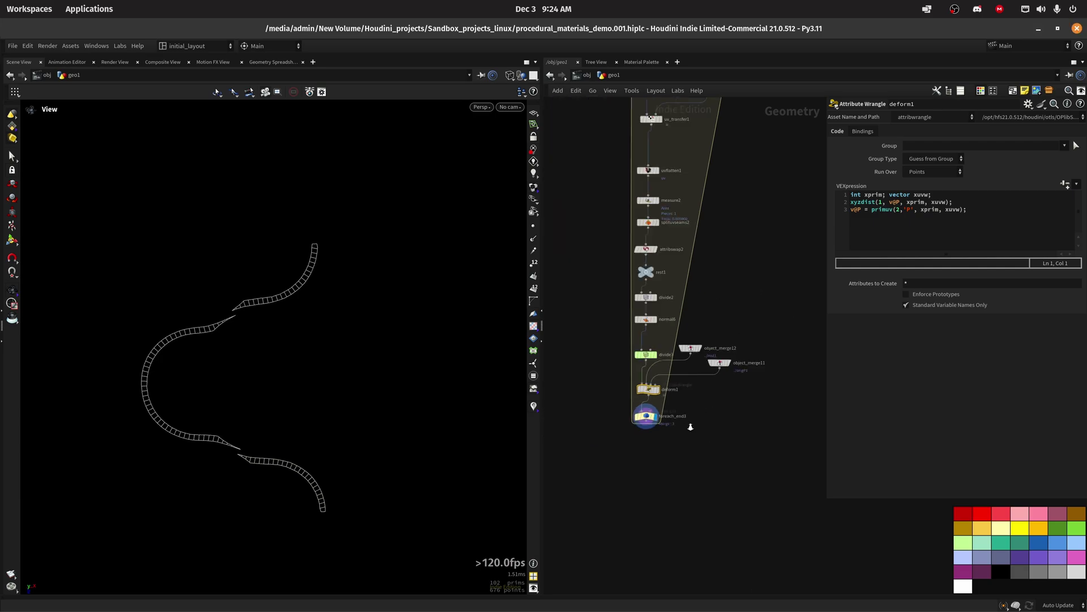
{"action": "scroll", "coordinate": [679, 416], "scroll_direction": "up", "scroll_amount": 5}
{"action": "middle_click_drag", "start_coordinate": [679, 416], "coordinate": [629, 177]}
{"action": "left_click", "coordinate": [678, 459]}
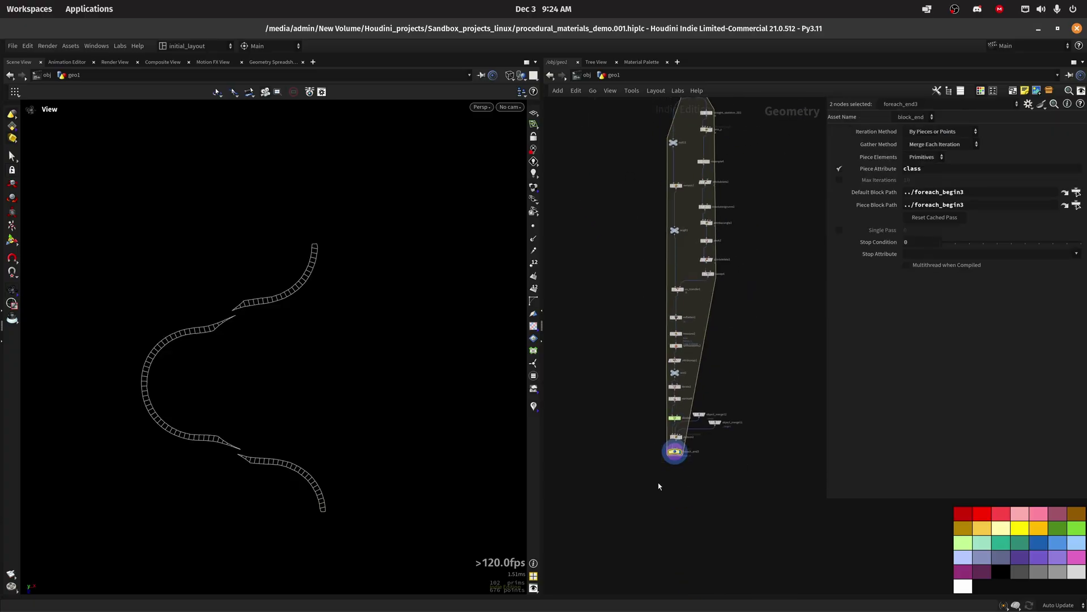
{"action": "scroll", "coordinate": [676, 447], "scroll_direction": "up", "scroll_amount": 4}
{"action": "left_click_drag", "start_coordinate": [675, 433], "coordinate": [609, 518]}
{"action": "scroll", "coordinate": [620, 540], "scroll_direction": "down", "scroll_amount": 4}
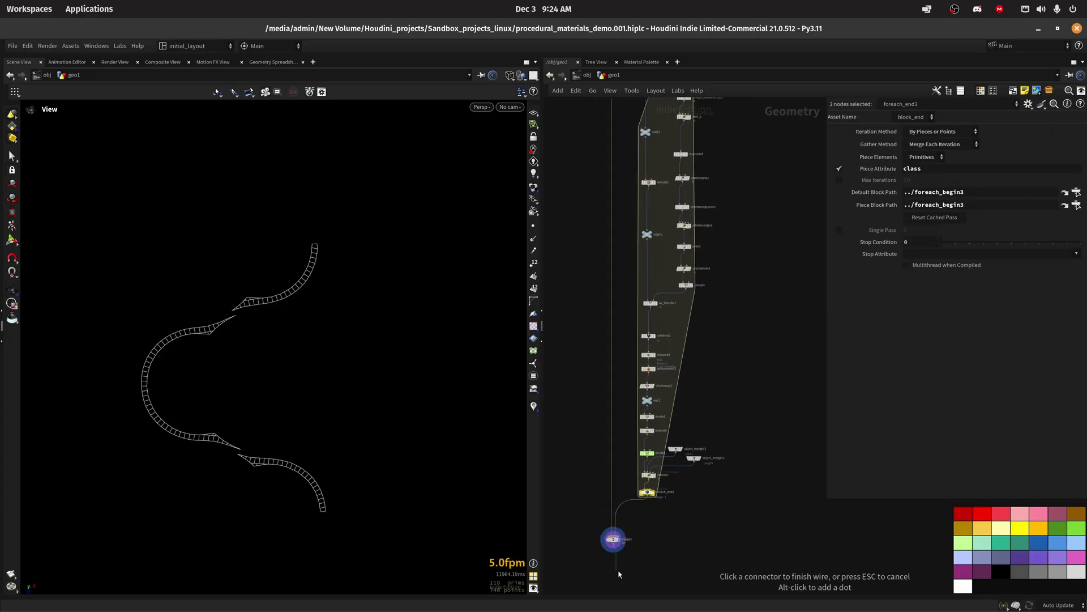
{"action": "scroll", "coordinate": [641, 513], "scroll_direction": "up", "scroll_amount": 5}
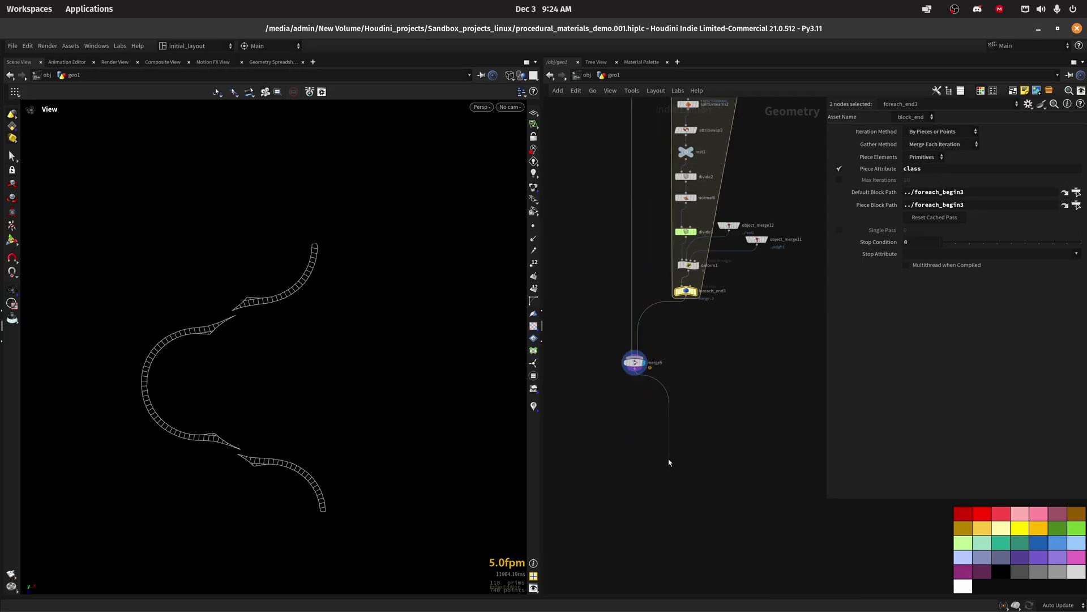
Step: Add attribdelete4 below merge5, set to delete all attributes except the listed ones
{"action": "key", "text": "Tab"}
{"action": "type", "text": "at"}
{"action": "key", "text": "Return"}
{"action": "left_click", "coordinate": [639, 443]}
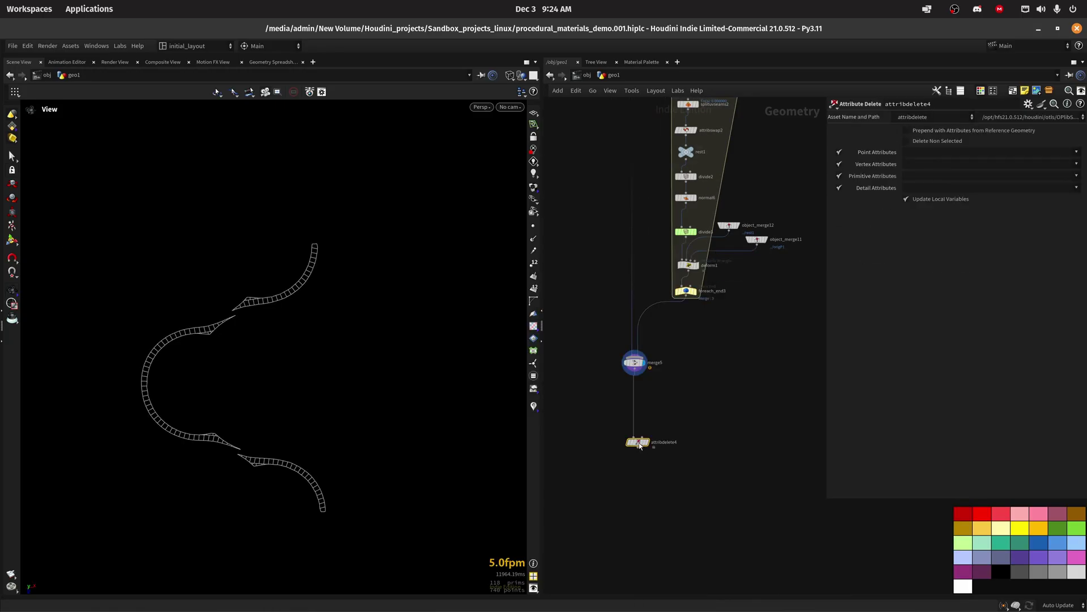
{"action": "left_click", "coordinate": [907, 141]}
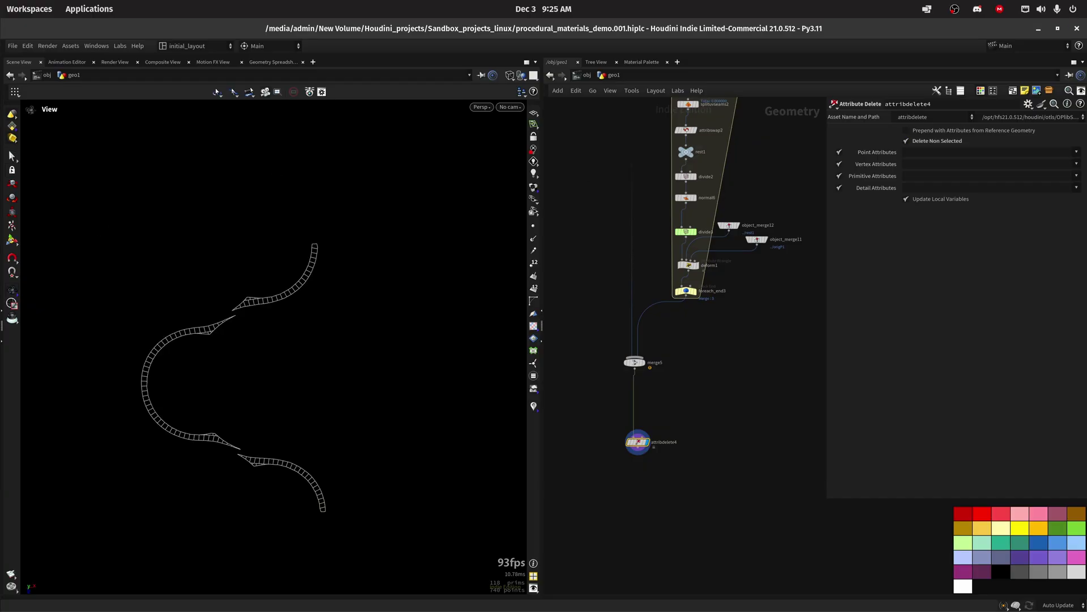
{"action": "scroll", "coordinate": [648, 482], "scroll_direction": "up", "scroll_amount": 5}
Step: Add groupdelete1 below attribdelete4 with Group Names set to *
{"action": "key", "text": "Tab"}
{"action": "type", "text": "gde"}
{"action": "key", "text": "Return"}
{"action": "left_click", "coordinate": [626, 452]}
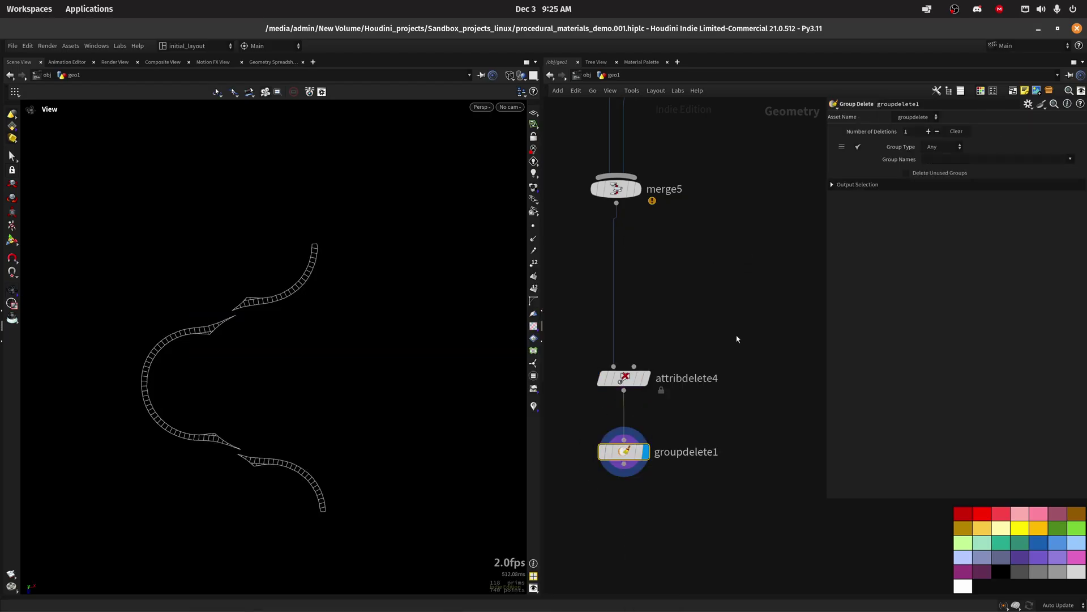
{"action": "left_click", "coordinate": [934, 160]}
{"action": "type", "text": "*"}
{"action": "key", "text": "Return"}
{"action": "scroll", "coordinate": [718, 298], "scroll_direction": "down", "scroll_amount": 15}
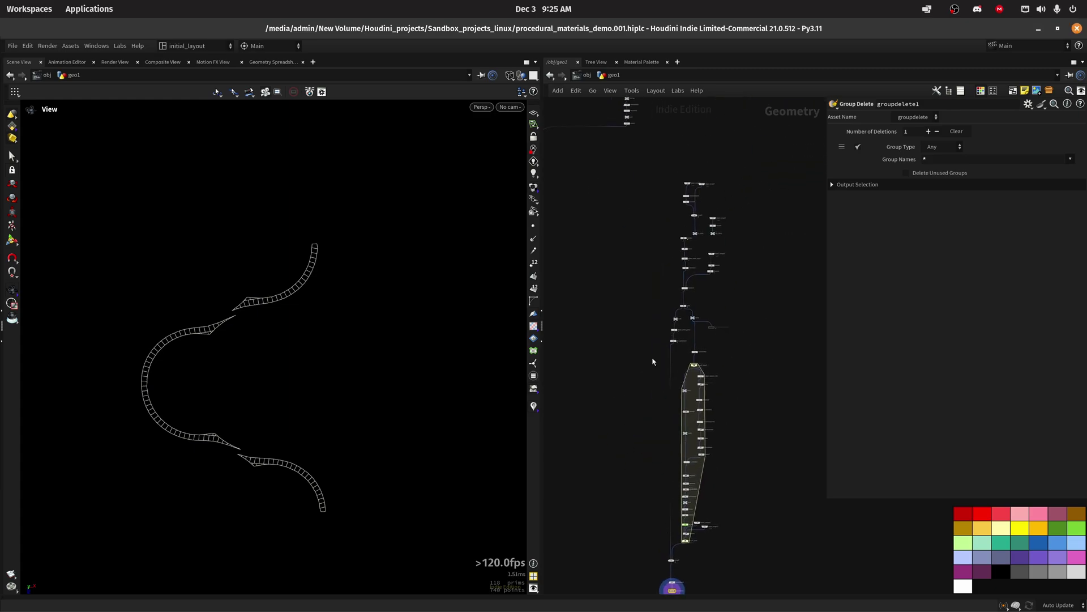
{"action": "scroll", "coordinate": [655, 364], "scroll_direction": "up", "scroll_amount": 10}
{"action": "left_click", "coordinate": [670, 151]}
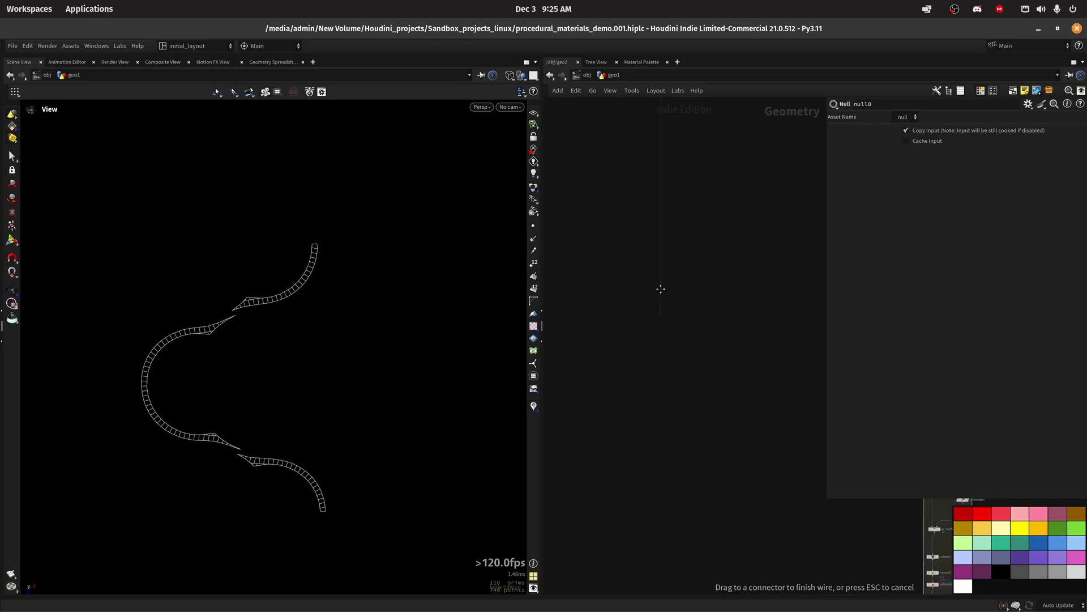
Step: Create merge6 from null8, feed merge5 into it, and move attribdelete4 and groupdelete1 below
{"action": "scroll", "coordinate": [667, 198], "scroll_direction": "down", "scroll_amount": 3}
{"action": "key", "text": "Tab"}
{"action": "type", "text": "mer"}
{"action": "left_click", "coordinate": [737, 252]}
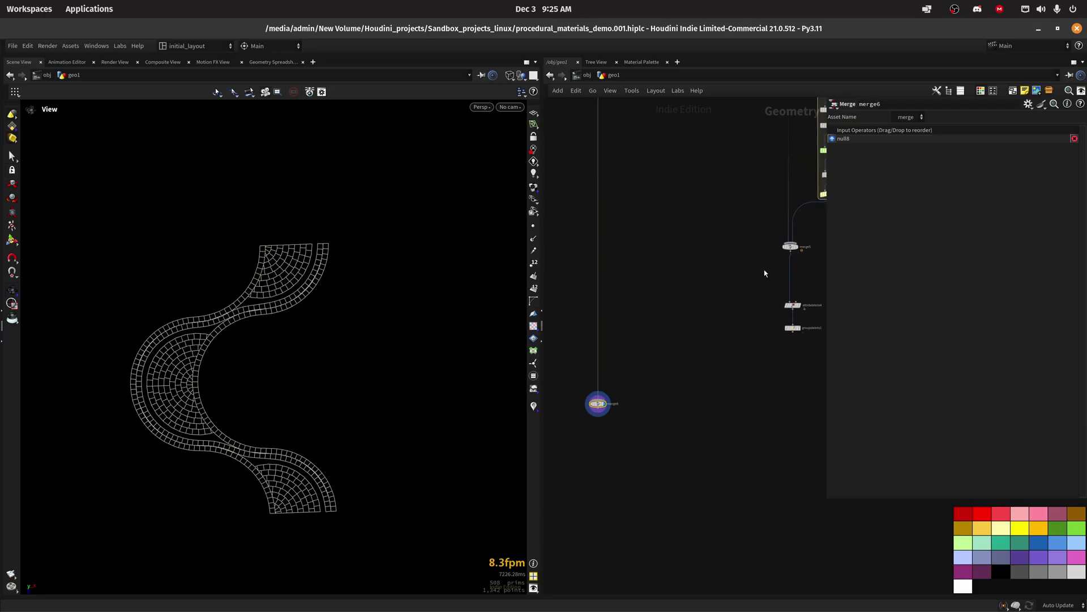
{"action": "left_click_drag", "start_coordinate": [791, 251], "coordinate": [599, 397]}
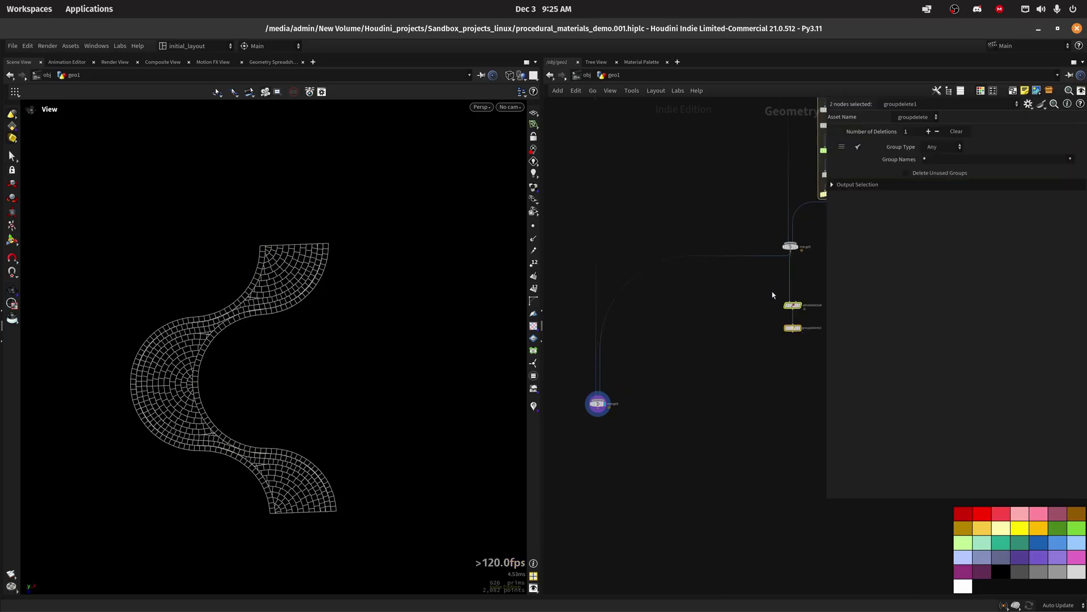
{"action": "left_click_drag", "start_coordinate": [788, 328], "coordinate": [586, 478]}
Step: Feed merge6 into attribdelete4, display groupdelete1 shaded, and save the scene
{"action": "scroll", "coordinate": [614, 424], "scroll_direction": "up", "scroll_amount": 3}
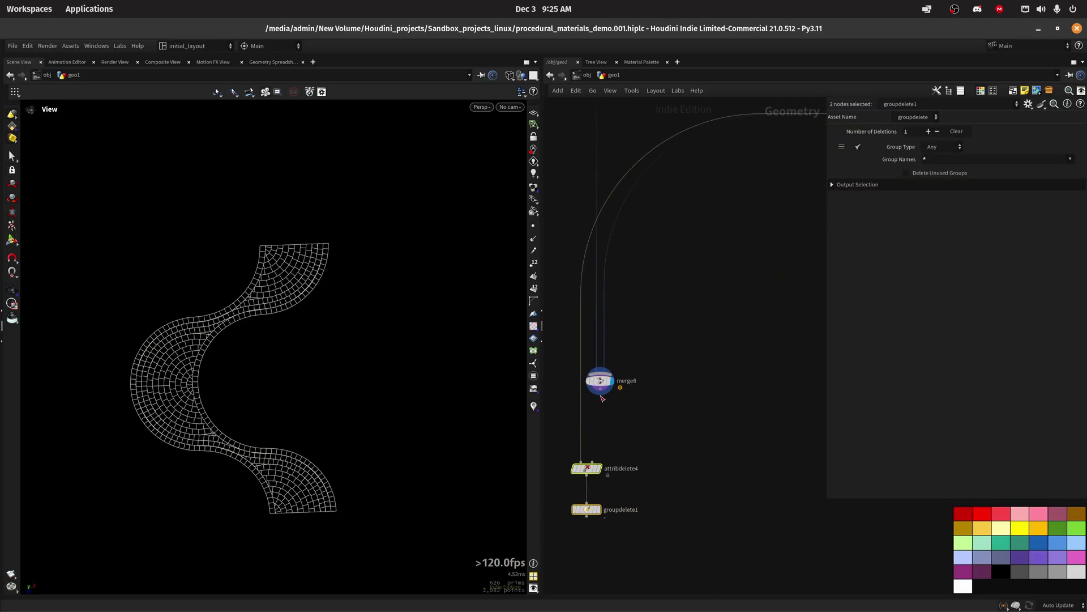
{"action": "mouse_move", "coordinate": [600, 392]}
{"action": "left_mouse_down"}
{"action": "mouse_move", "coordinate": [587, 464]}
{"action": "mouse_move", "coordinate": [607, 465]}
{"action": "left_mouse_up"}
{"action": "left_click", "coordinate": [620, 504]}
{"action": "key", "text": "w"}
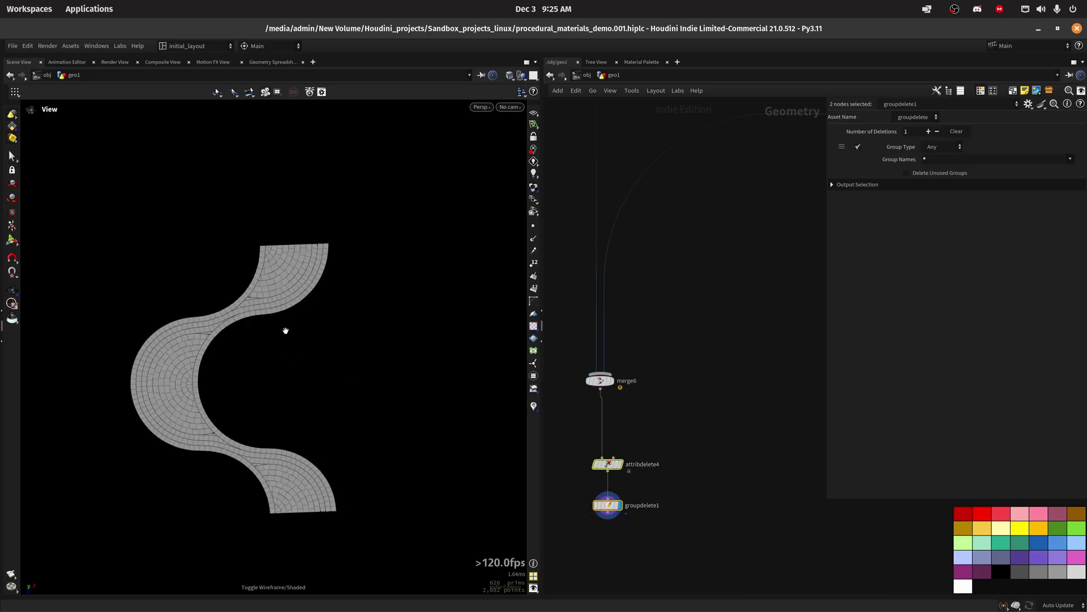
{"action": "scroll", "coordinate": [376, 313], "scroll_direction": "up", "scroll_amount": 3}
{"action": "scroll", "coordinate": [323, 372], "scroll_direction": "down", "scroll_amount": 4}
{"action": "key", "text": "ctrl+s"}
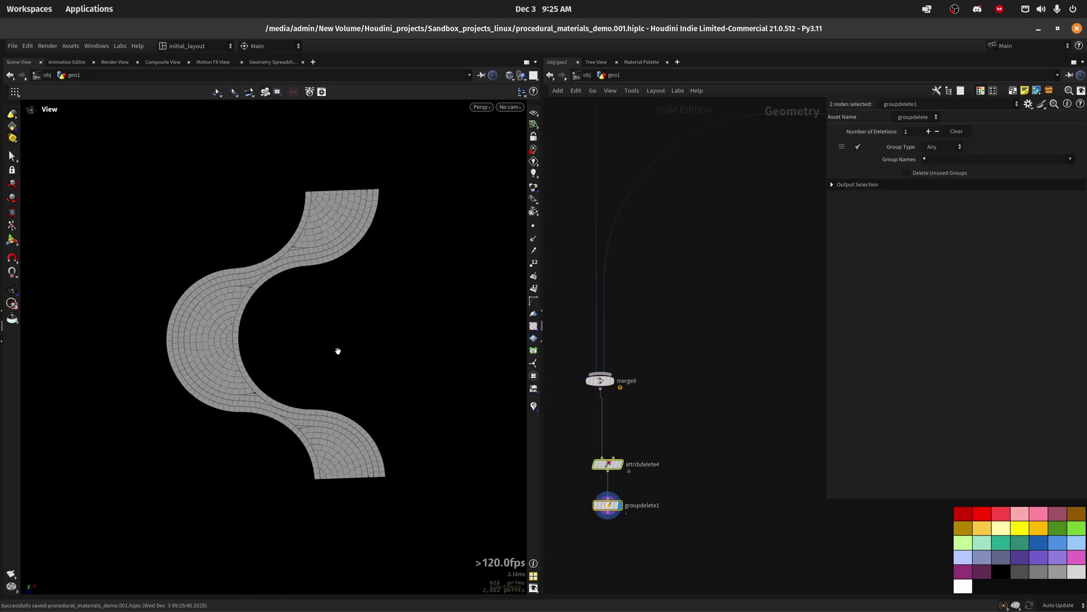
{"action": "scroll", "coordinate": [337, 358], "scroll_direction": "up", "scroll_amount": 1}
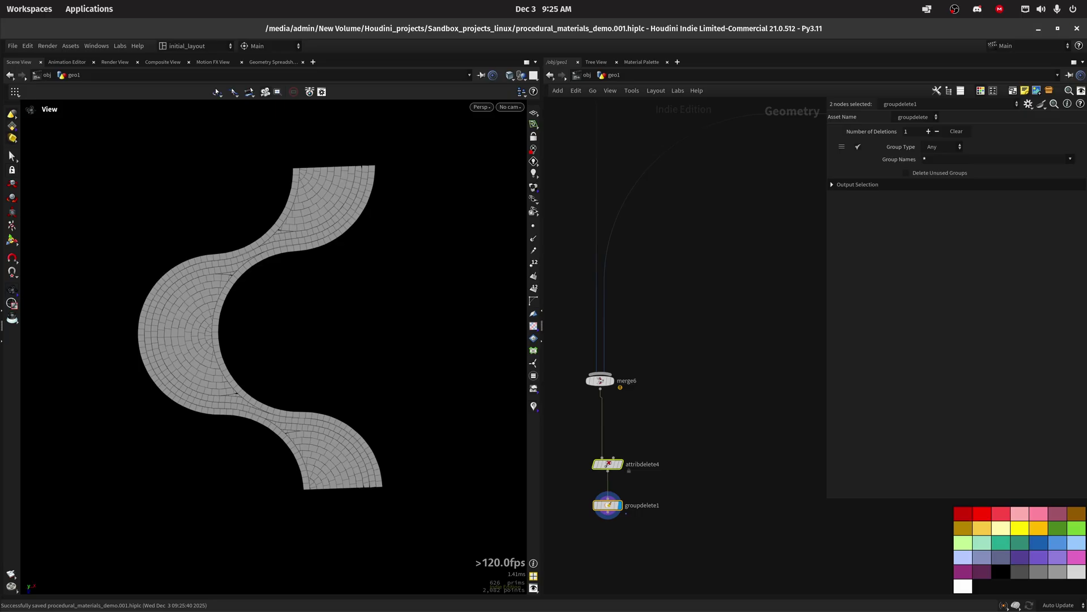
Step: Add attribwrangle2 below groupdelete1 and display its output
{"action": "scroll", "coordinate": [628, 499], "scroll_direction": "up", "scroll_amount": 2}
{"action": "key", "text": "Tab"}
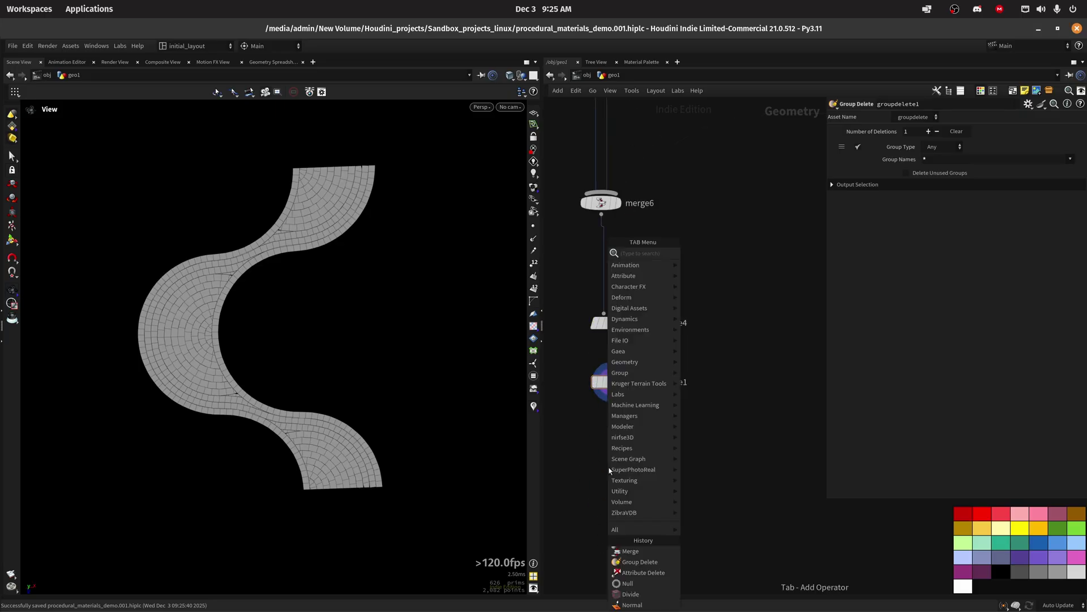
{"action": "type", "text": "attwr"}
{"action": "key", "text": "Return"}
{"action": "left_click", "coordinate": [608, 468]}
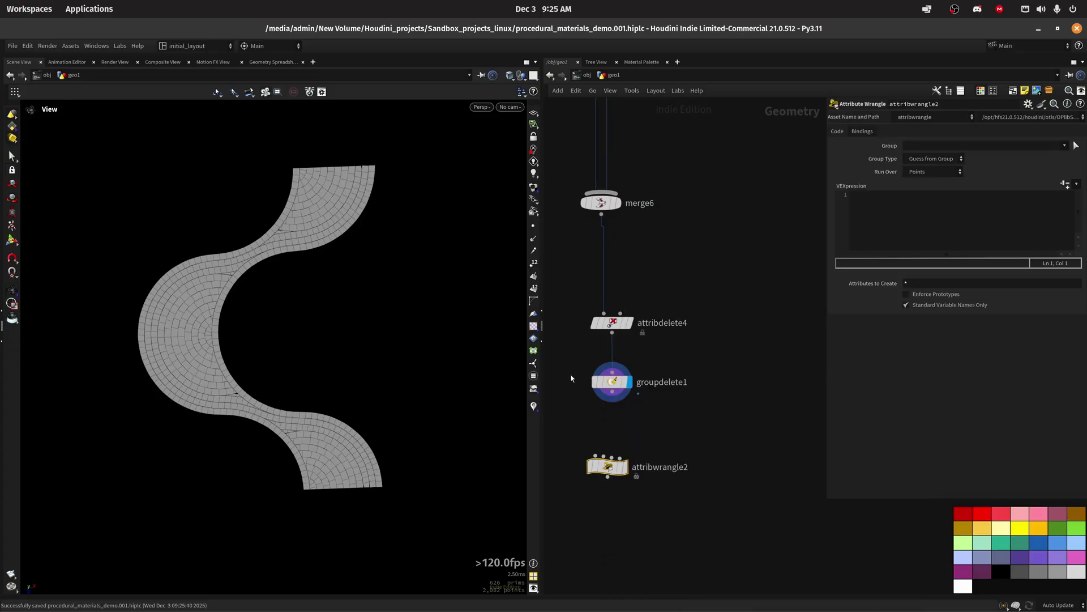
{"action": "left_click", "coordinate": [629, 444]}
Step: Set the wrangle to run over Primitives with i@id = i@primnum+1, then check the ids
{"action": "left_click", "coordinate": [886, 241]}
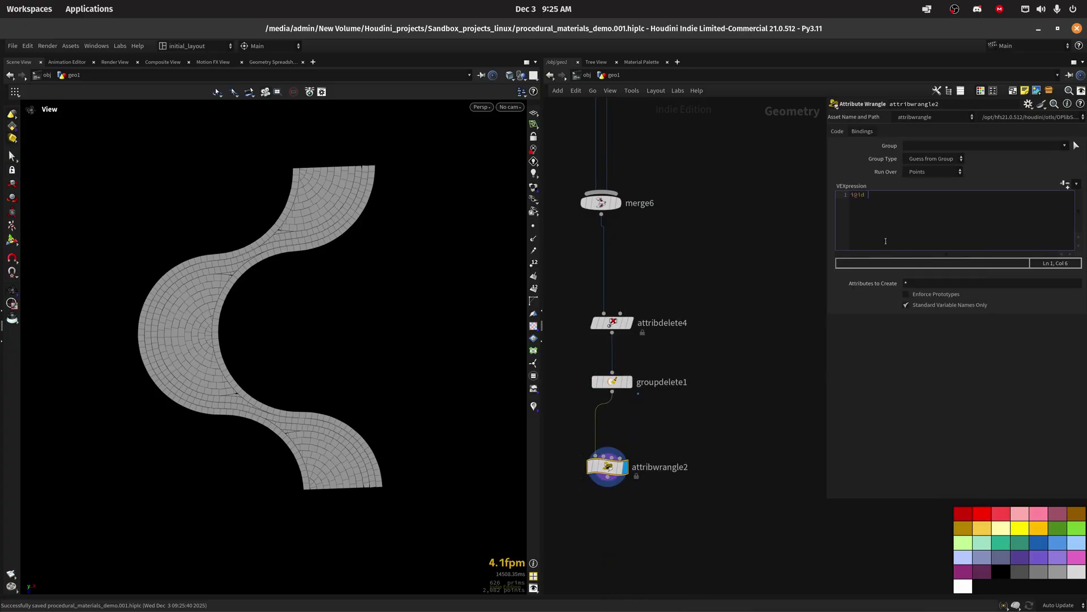
{"action": "type", "text": "i@id = i@primnum+1;"}
{"action": "left_click", "coordinate": [934, 172]}
{"action": "left_click", "coordinate": [926, 195]}
{"action": "middle_click_drag", "start_coordinate": [603, 473], "coordinate": [652, 436]}
{"action": "middle_click", "coordinate": [655, 430]}
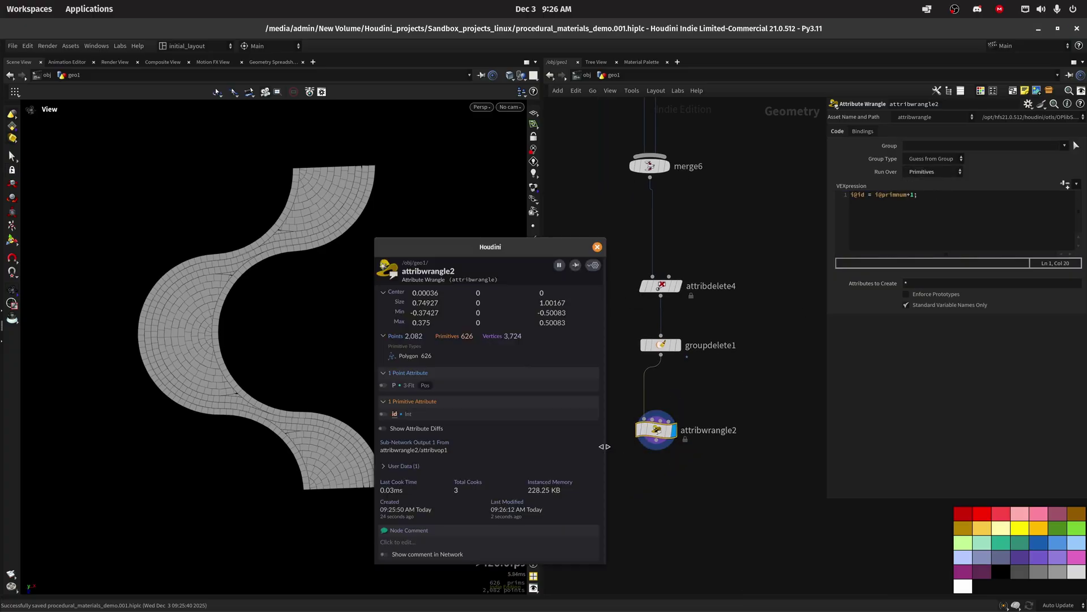
{"action": "left_click", "coordinate": [384, 414]}
{"action": "left_click", "coordinate": [384, 414]}
Step: Add a Point Split node (uniquepoints1) below attribwrangle2 and wire it in
{"action": "middle_click_drag", "start_coordinate": [660, 473], "coordinate": [654, 405]}
{"action": "key", "text": "Tab"}
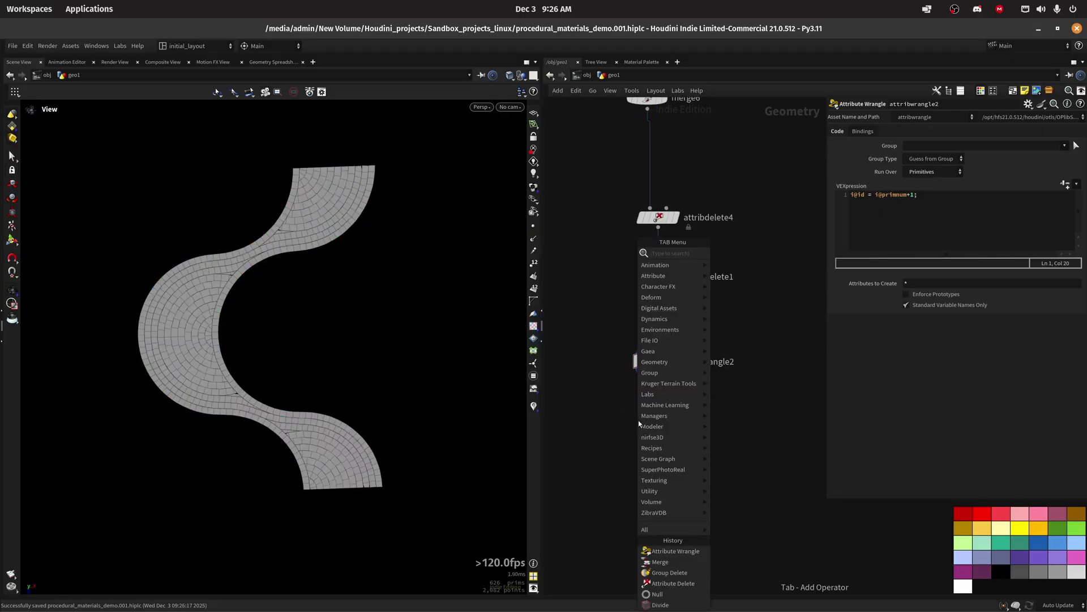
{"action": "type", "text": "point split"}
{"action": "key", "text": "Return"}
{"action": "left_click", "coordinate": [637, 420]}
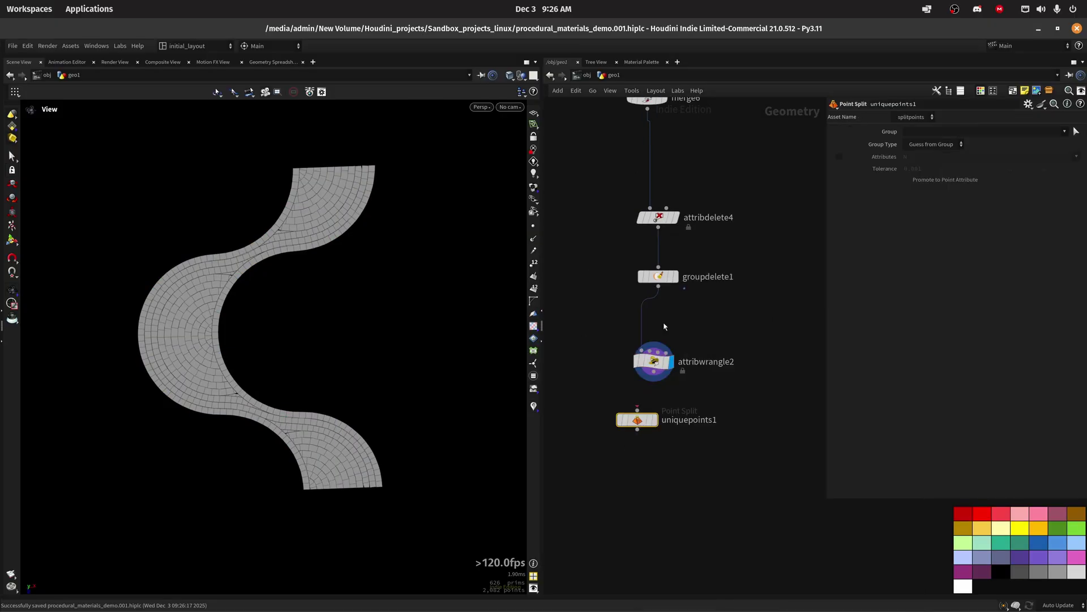
{"action": "left_click_drag", "start_coordinate": [656, 378], "coordinate": [637, 419]}
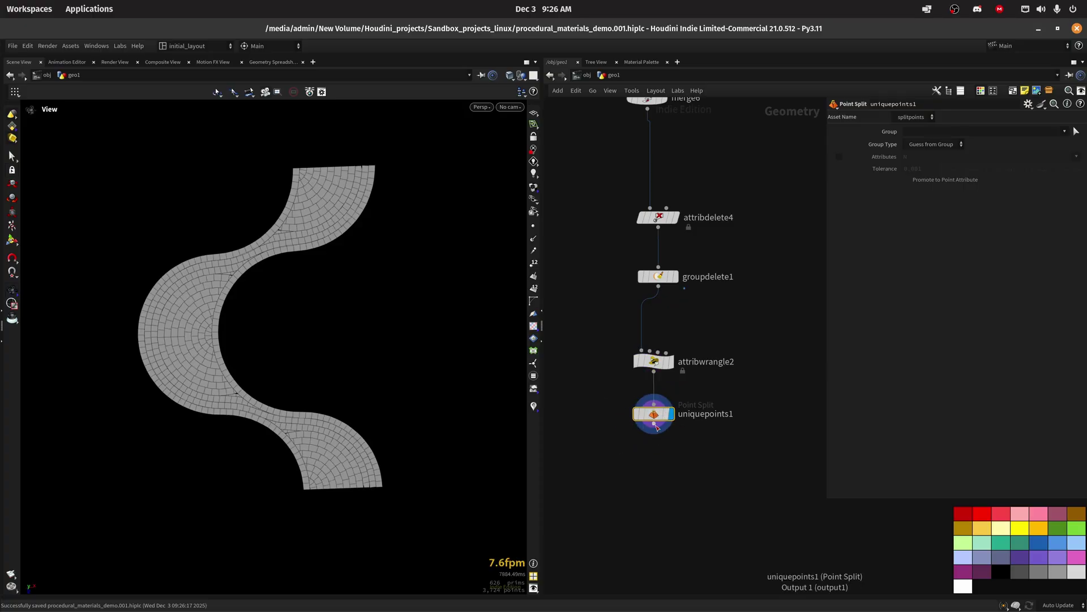
Step: Add a Primitive Properties node after uniquepoints1, enable Do Transformation, and scale X, Y, Z to 0.935
{"action": "key", "text": "Tab"}
{"action": "left_click", "coordinate": [753, 363]}
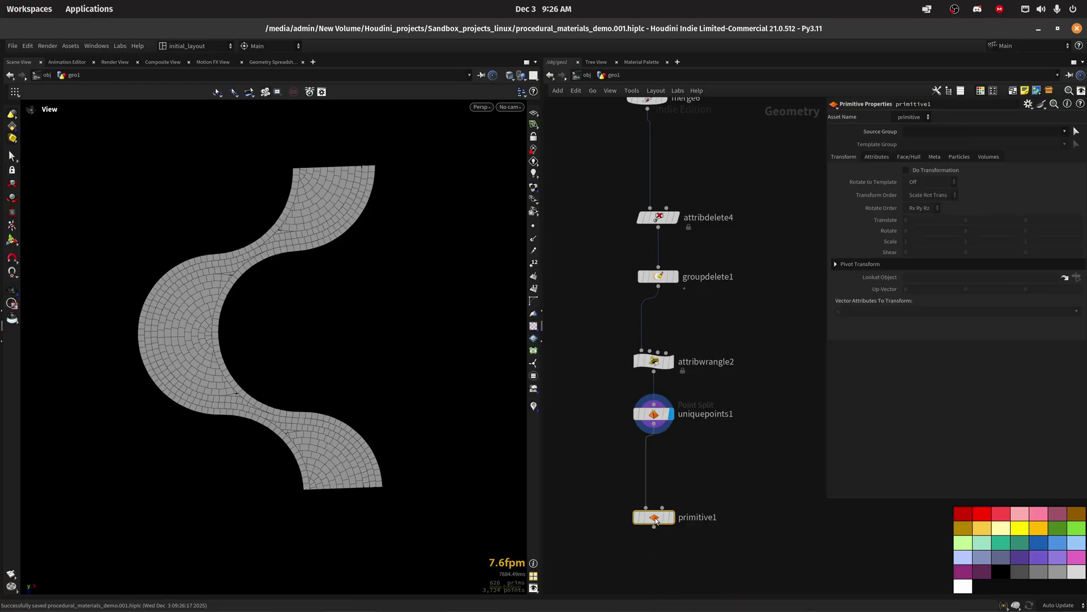
{"action": "left_click", "coordinate": [654, 517]}
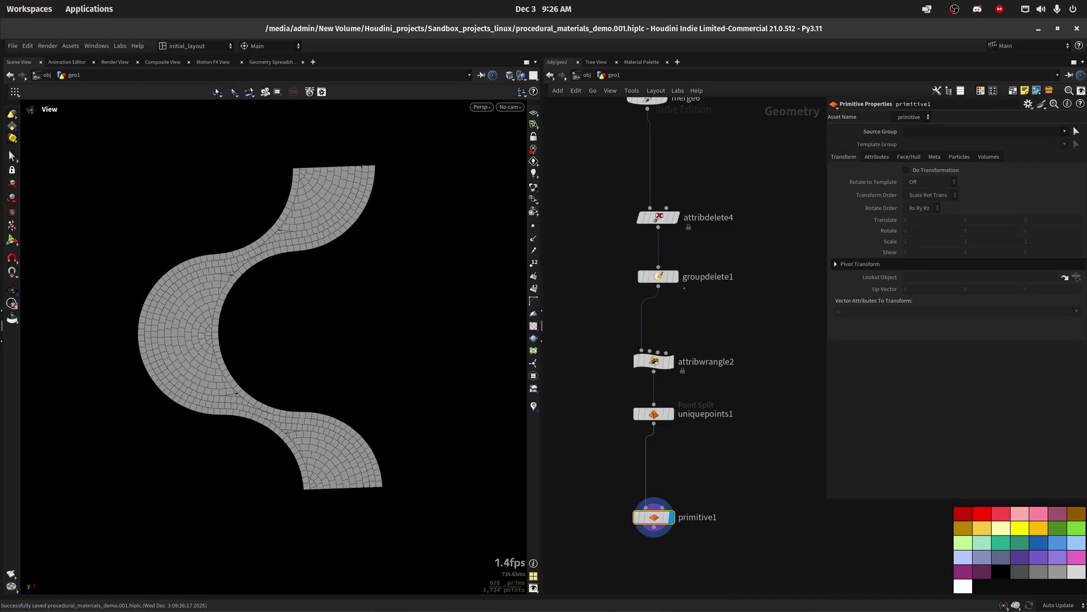
{"action": "left_click", "coordinate": [907, 170]}
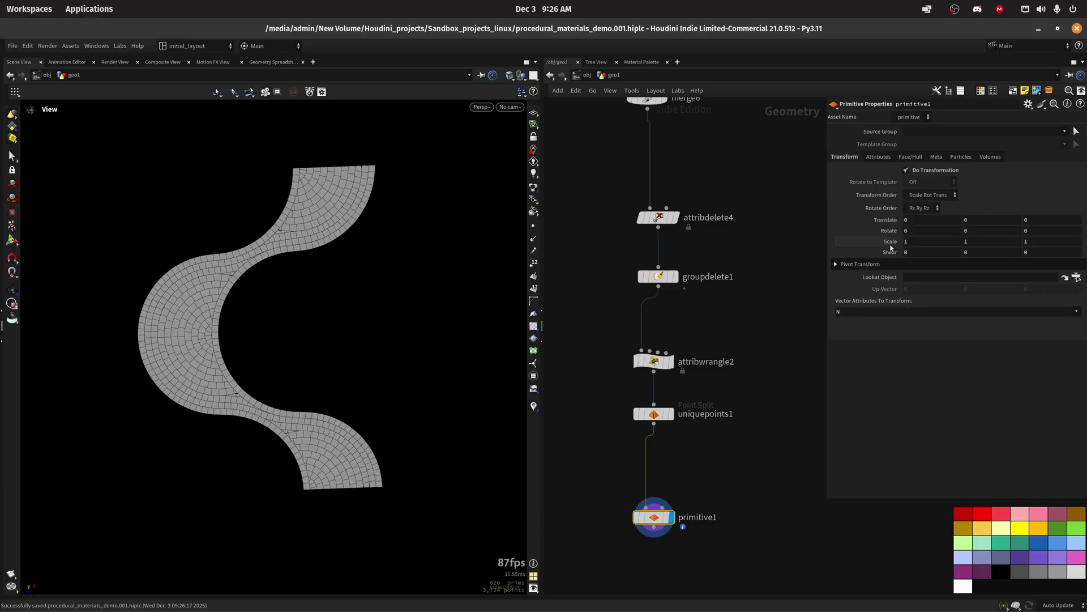
{"action": "mouse_move", "coordinate": [889, 241]}
{"action": "middle_mouse_down"}
{"action": "mouse_move", "coordinate": [876, 249]}
{"action": "mouse_move", "coordinate": [889, 250]}
{"action": "middle_mouse_up"}
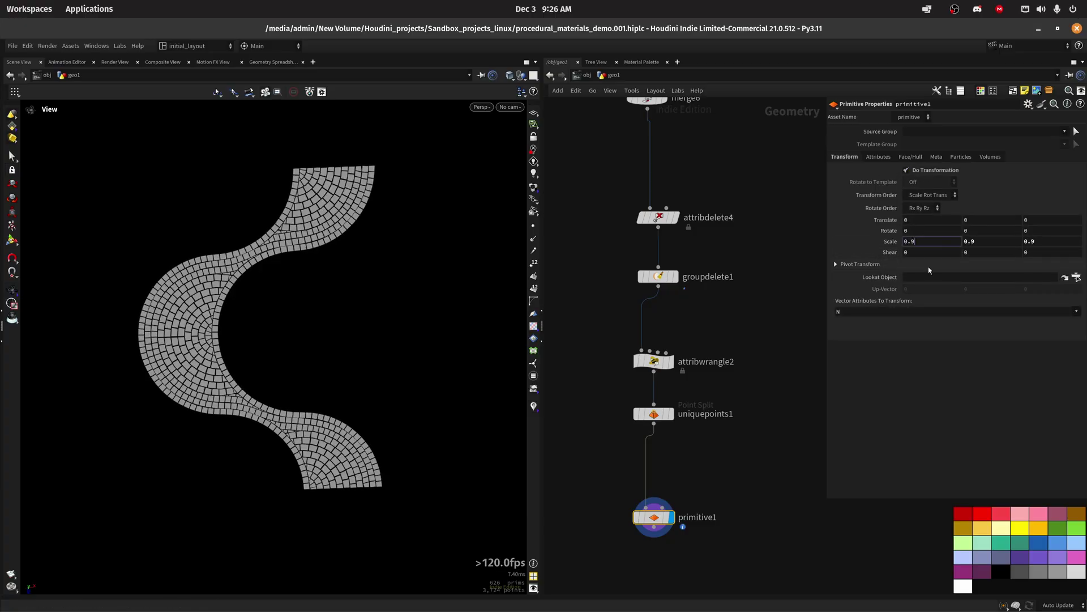
{"action": "key", "text": "Return"}
{"action": "key", "text": "ctrl+c"}
{"action": "key", "text": "Tab"}
{"action": "key", "text": "ctrl+v"}
{"action": "key", "text": "Tab"}
{"action": "key", "text": "ctrl+v"}
{"action": "key", "text": "Return"}
{"action": "scroll", "coordinate": [340, 311], "scroll_direction": "down", "scroll_amount": 1}
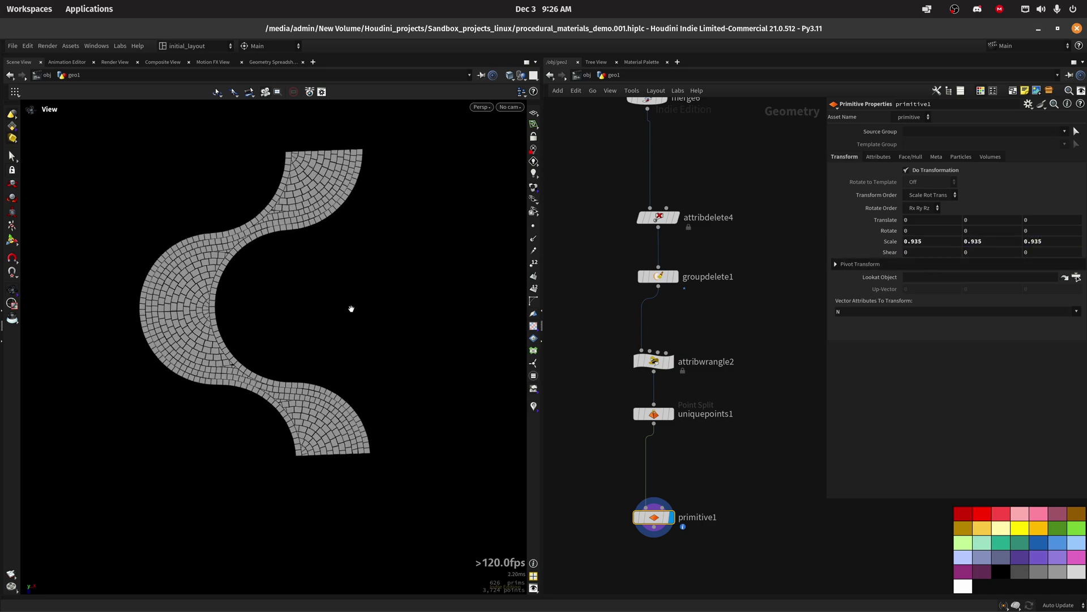
Step: Save the scene and add a Null node wired from primitive1
{"action": "key", "text": "ctrl+s"}
{"action": "middle_click_drag", "start_coordinate": [656, 539], "coordinate": [661, 393]}
{"action": "left_click_drag", "start_coordinate": [659, 381], "coordinate": [660, 519]}
{"action": "type", "text": "null"}
{"action": "key", "text": "Return"}
Step: Rename the null to OUT, colour it black, and frame the whole network
{"action": "double_click", "coordinate": [689, 517]}
{"action": "type", "text": "OUT"}
{"action": "key", "text": "Return"}
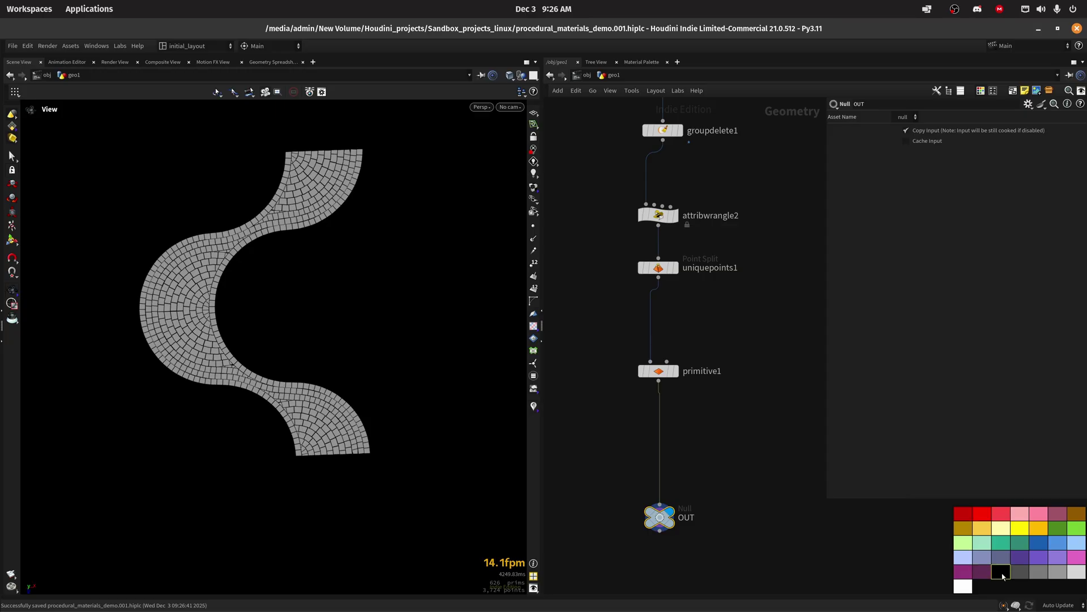
{"action": "left_click", "coordinate": [1000, 572]}
{"action": "key", "text": "h"}
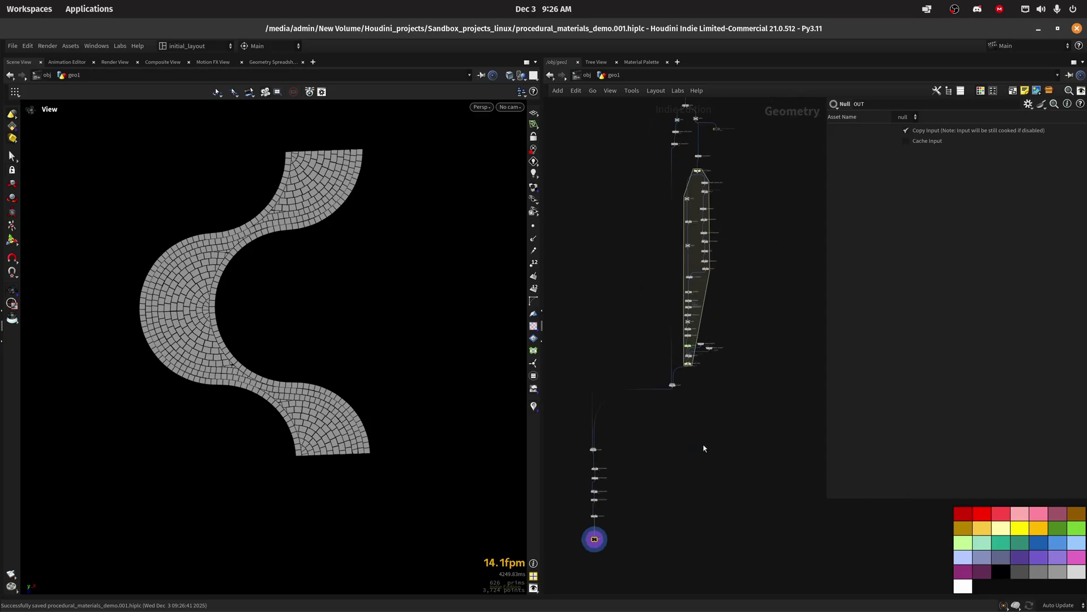
{"action": "scroll", "coordinate": [725, 444], "scroll_direction": "down", "scroll_amount": 3}
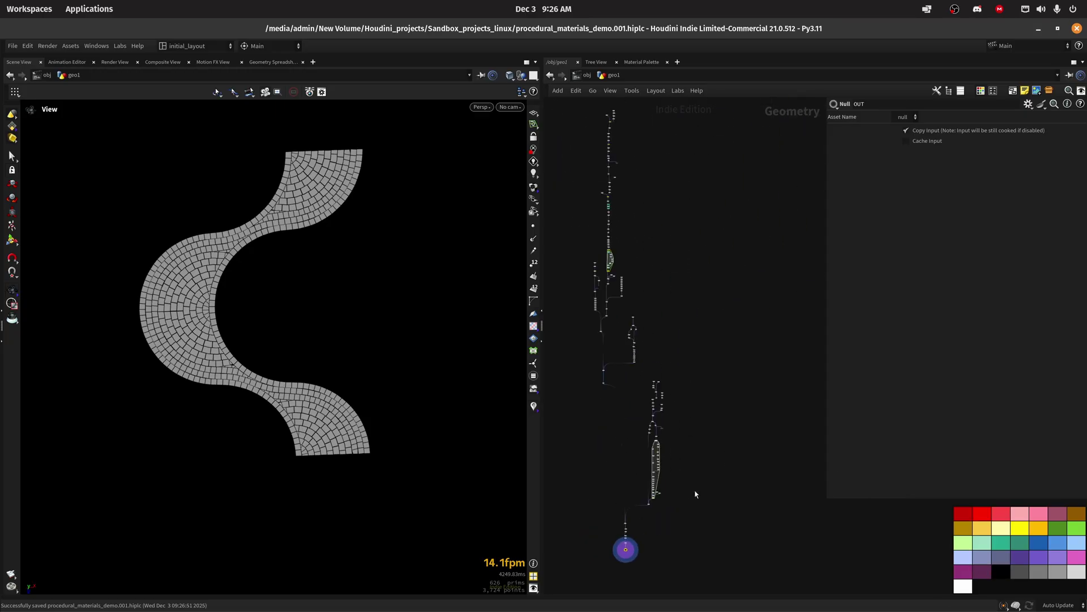
{"action": "scroll", "coordinate": [686, 448], "scroll_direction": "up", "scroll_amount": 5}
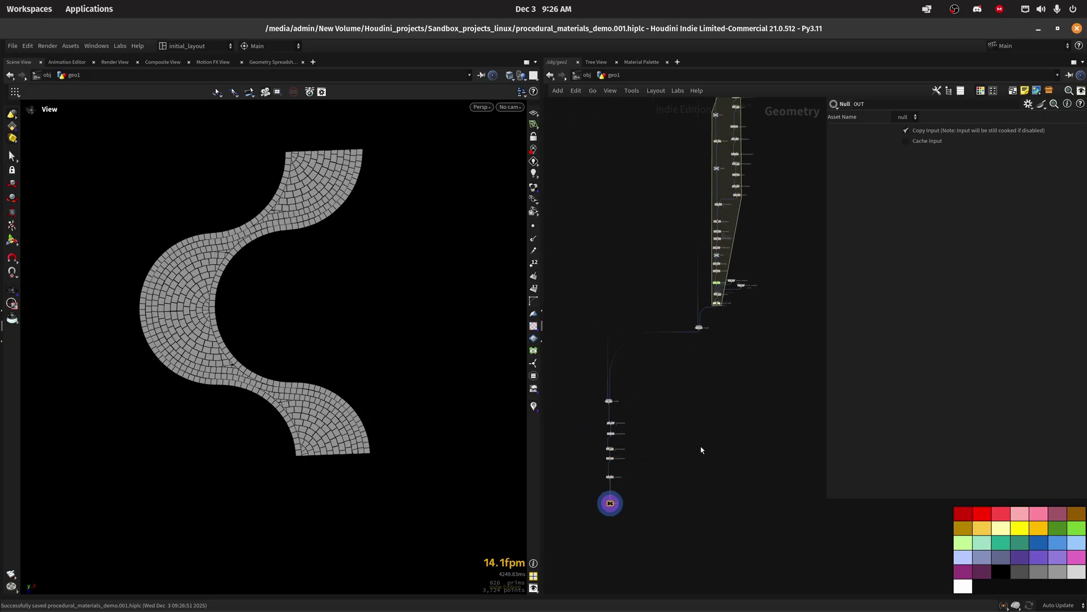
{"action": "middle_click_drag", "start_coordinate": [705, 450], "coordinate": [700, 438]}
{"action": "scroll", "coordinate": [687, 451], "scroll_direction": "up", "scroll_amount": 3}
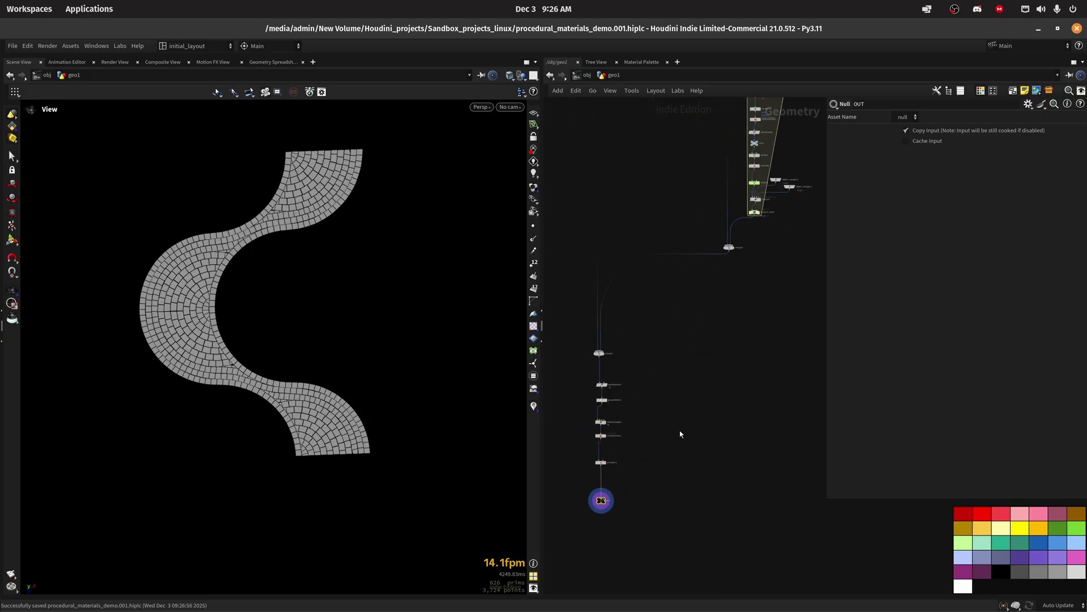